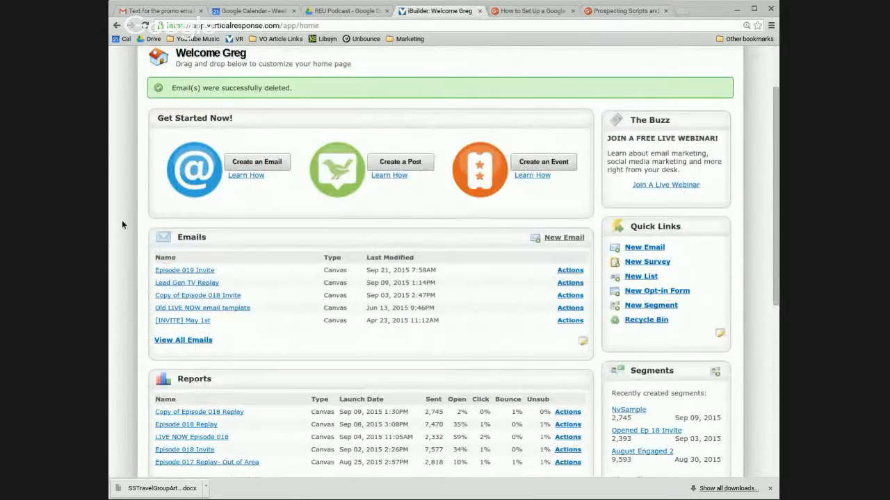
Open the Episode 019 Invite email and copy its RSVP instructions, from "It's easy to RSVP" through "Isn't that nice of Google?".
scroll(122, 219, down, 2)
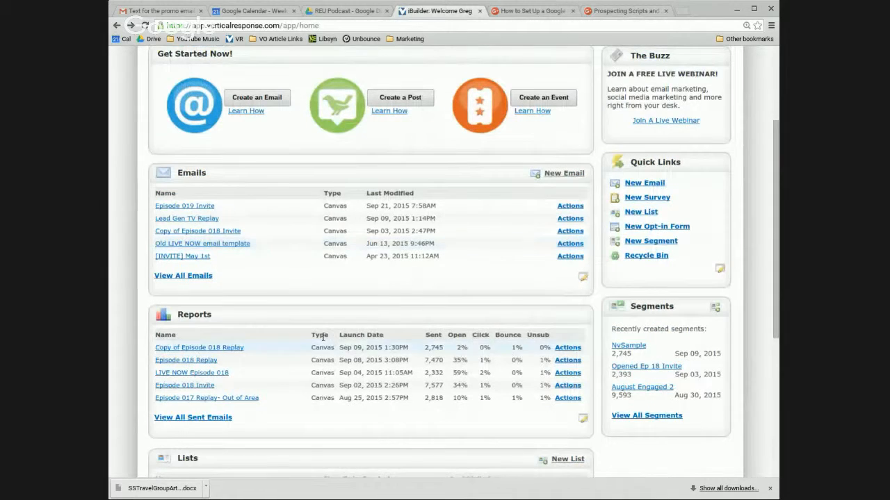
scroll(242, 364, down, 1)
scroll(242, 364, down, 1)
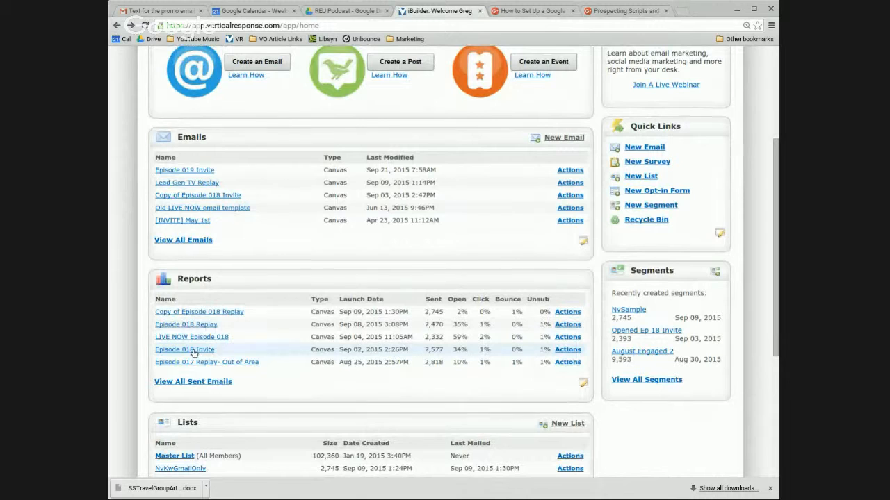
click(183, 170)
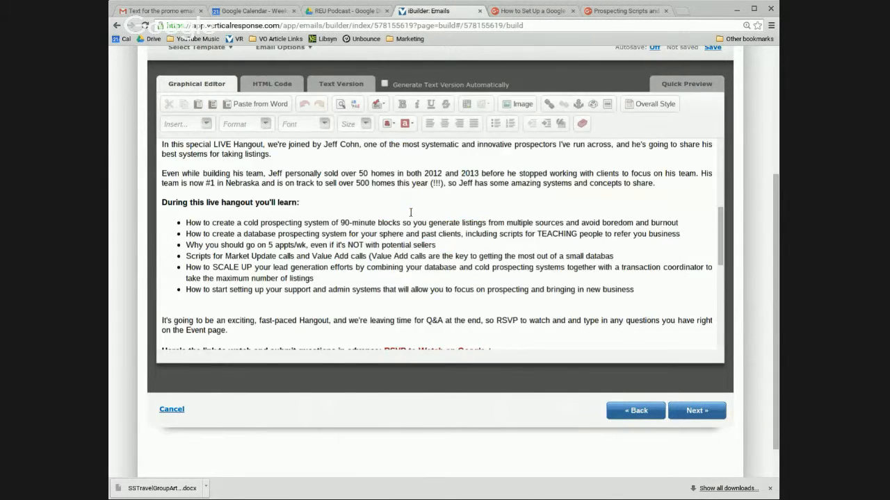
scroll(410, 212, down, 2)
drag(159, 222, 549, 315)
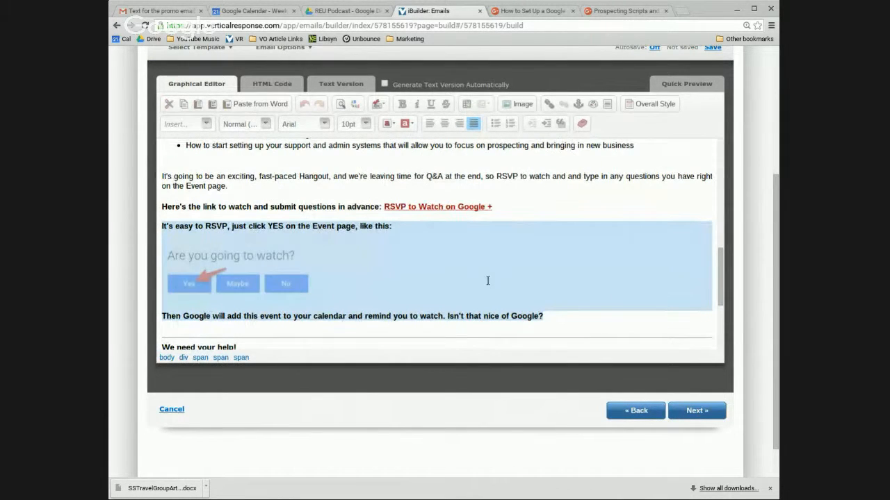
Return to the home page and start making a copy of the sent Episode 018 Invite email.
scroll(487, 294, up, 10)
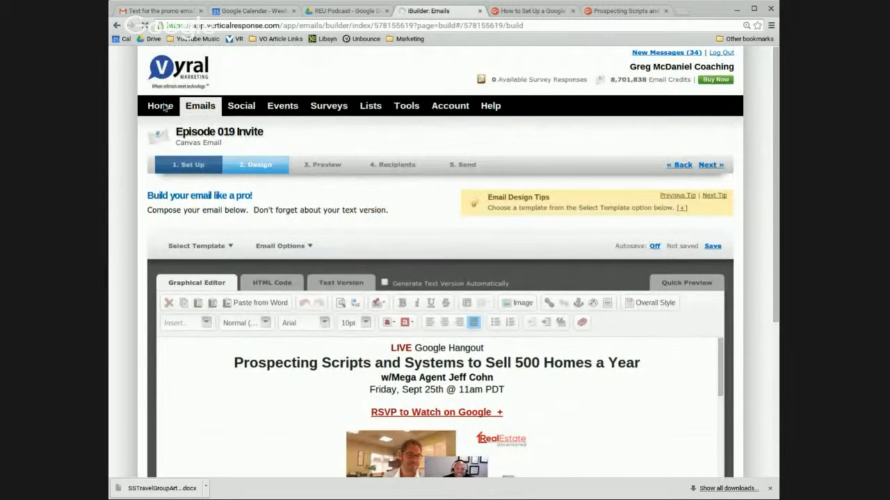
click(162, 106)
scroll(138, 293, down, 5)
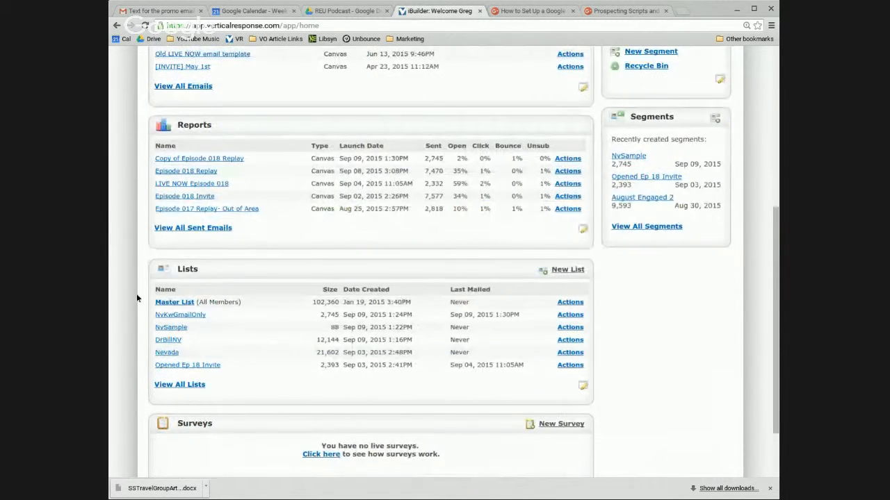
click(567, 197)
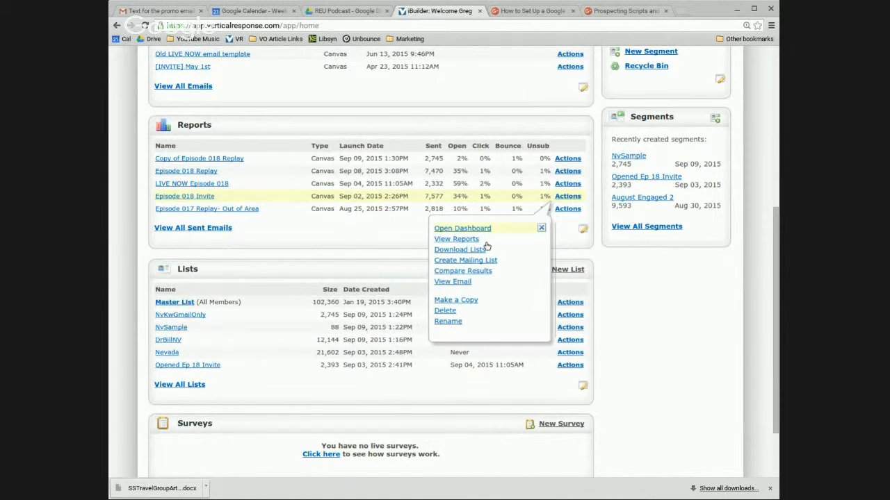
click(453, 301)
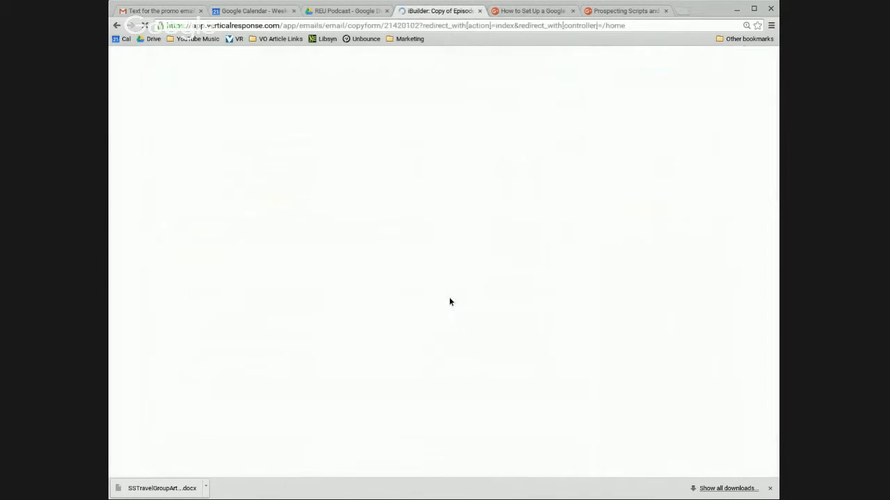
Name the new email "Episode 019 Invite- TEST VERSION" and create the copy for editing.
drag(279, 218, 344, 217)
key(Left)
key(BackSpace)
key(BackSpace)
key(BackSpace)
key(BackSpace)
key(BackSpace)
key(BackSpace)
key(BackSpace)
key(BackSpace)
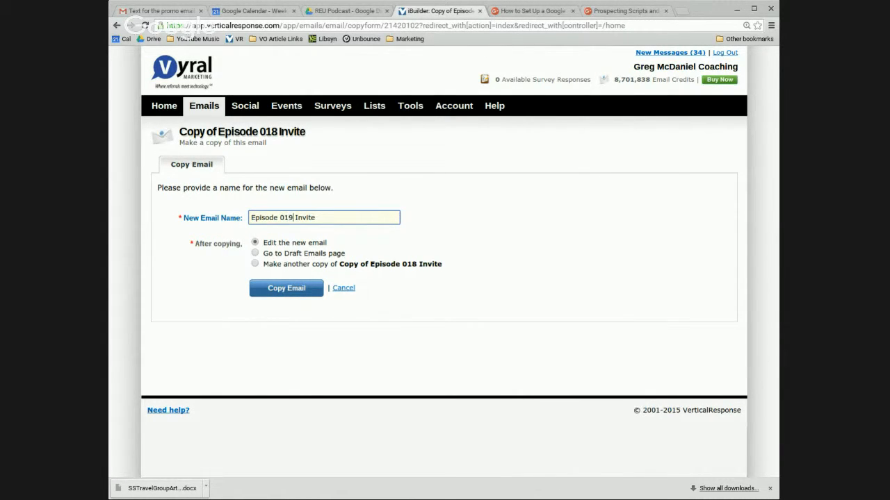
text(- TST)
text(EST VERSION)
click(298, 289)
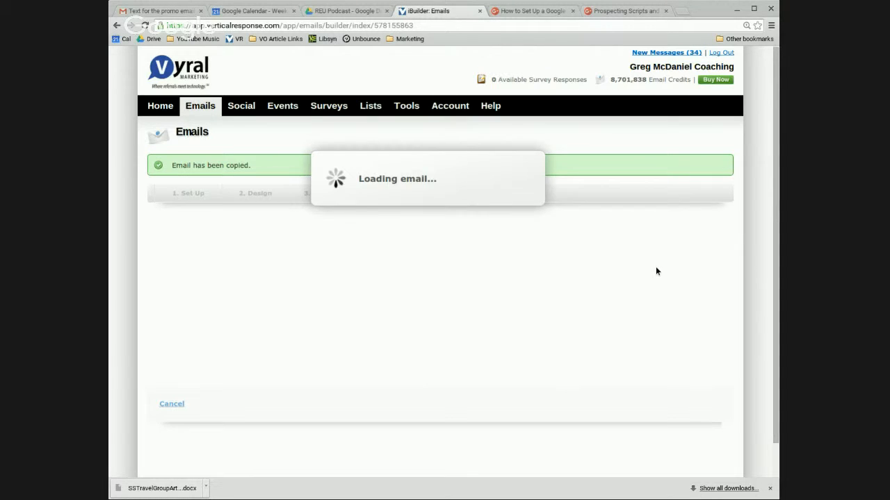
In the email's design, paste the copied RSVP instructions below the "Here's the link to watch and submit questions in advance" line and save.
click(710, 195)
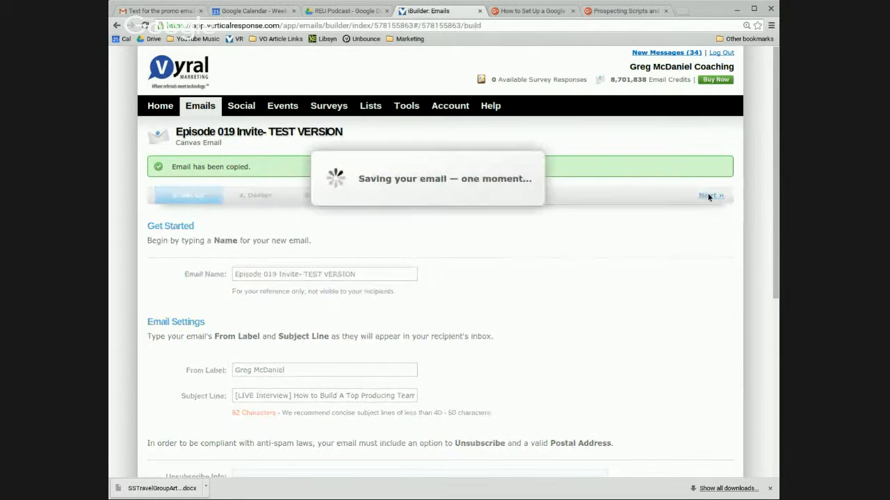
scroll(490, 355, down, 4)
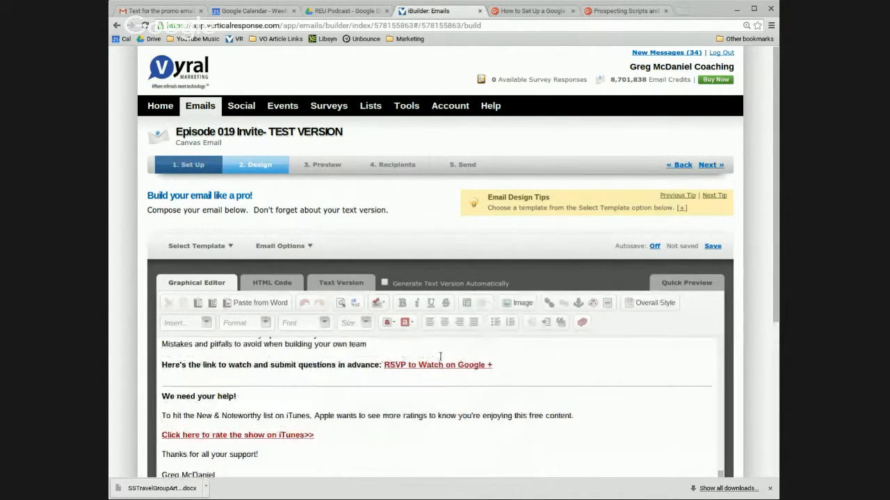
click(491, 370)
key(Return)
key(Return)
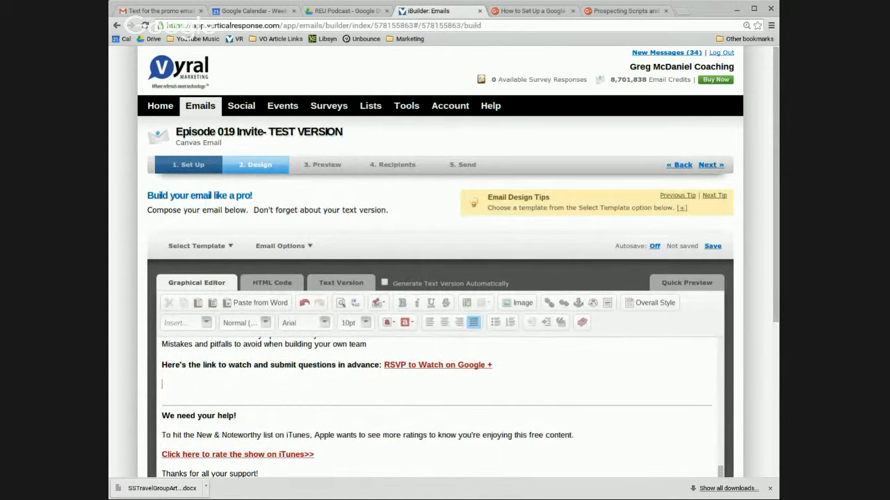
key(ctrl+v)
scroll(344, 438, down, 2)
scroll(338, 387, up, 5)
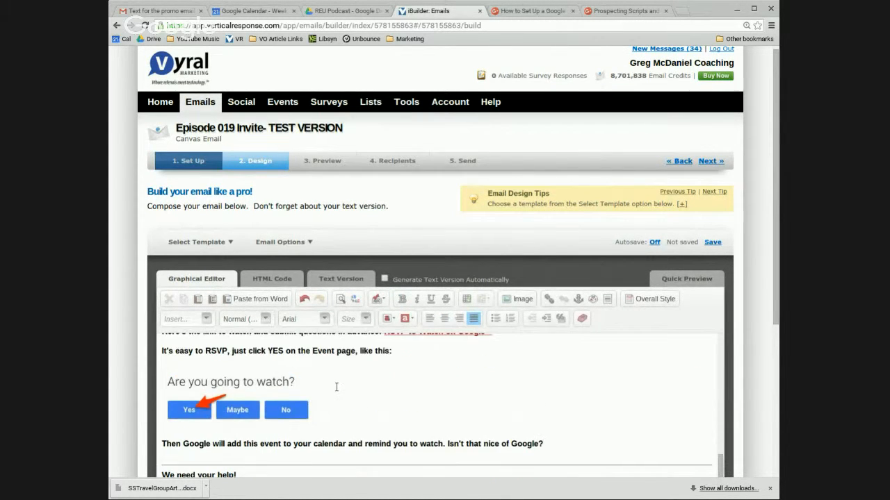
scroll(394, 387, up, 3)
click(712, 242)
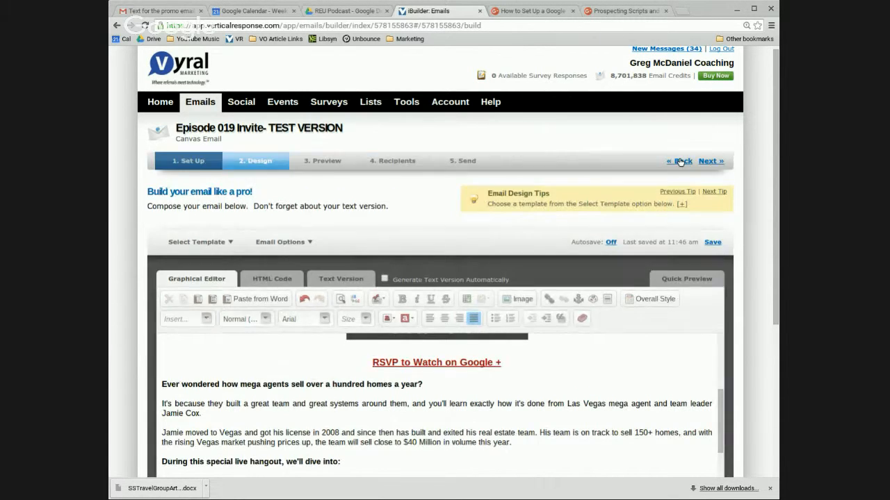
Go back to the email's Set Up stage and review the From Label and Subject Line.
click(680, 161)
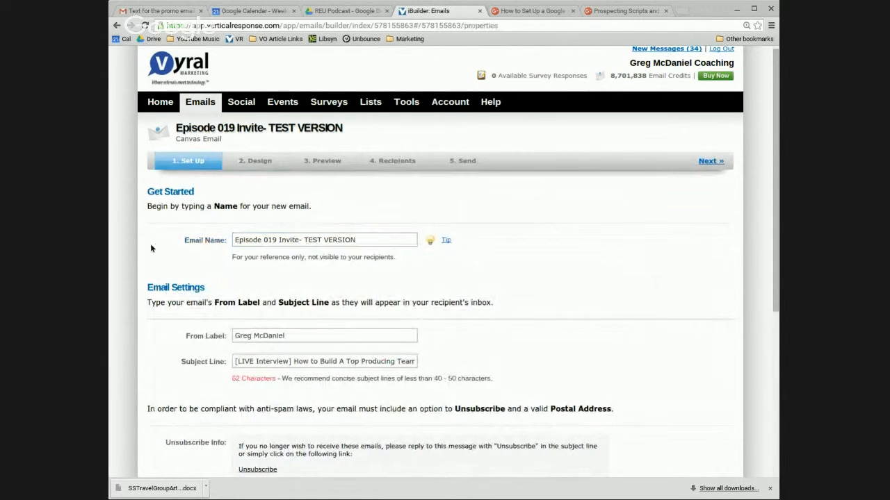
scroll(149, 244, down, 3)
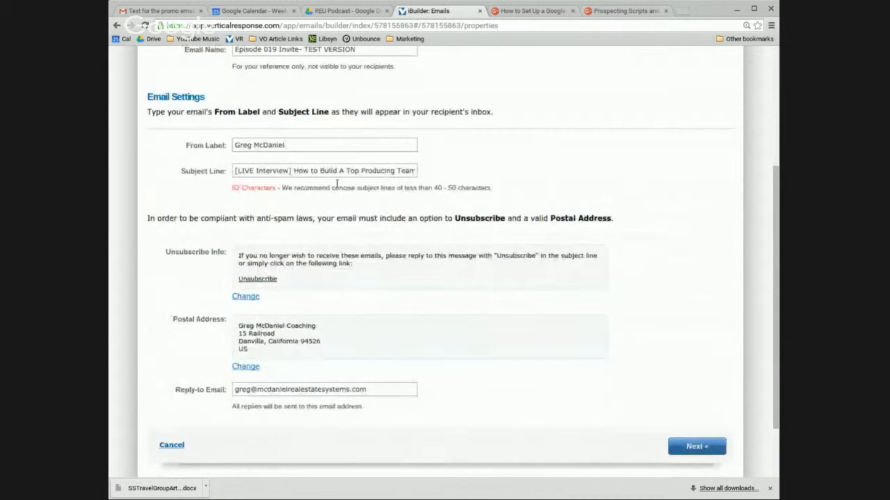
triple_click(301, 146)
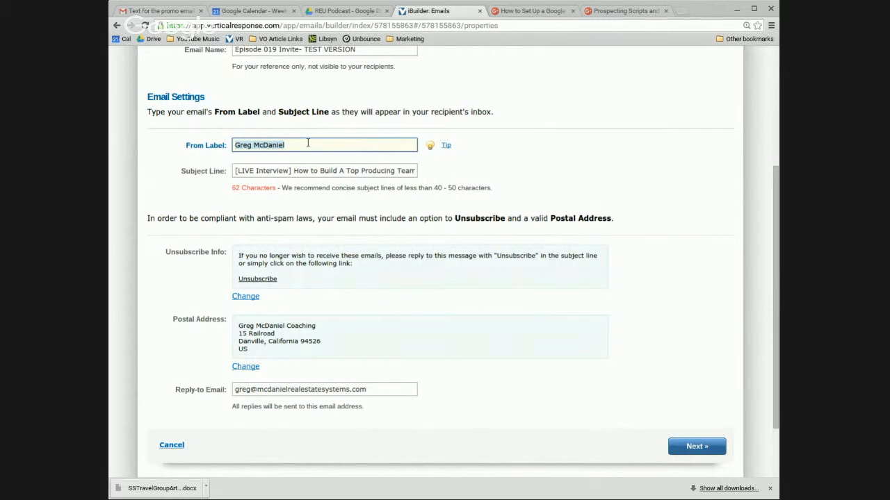
click(304, 145)
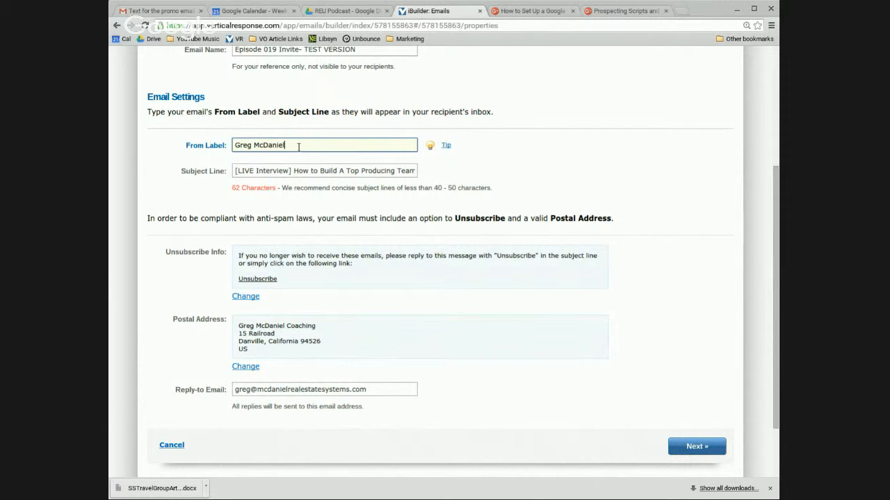
triple_click(298, 170)
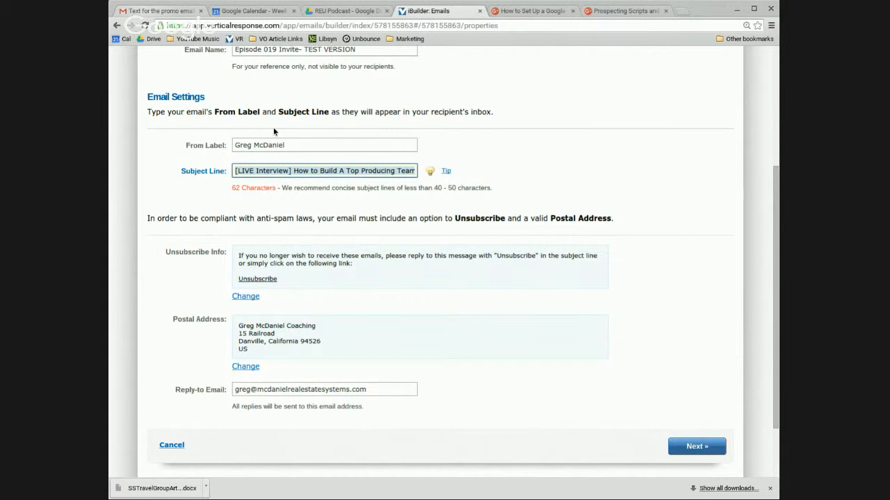
triple_click(297, 146)
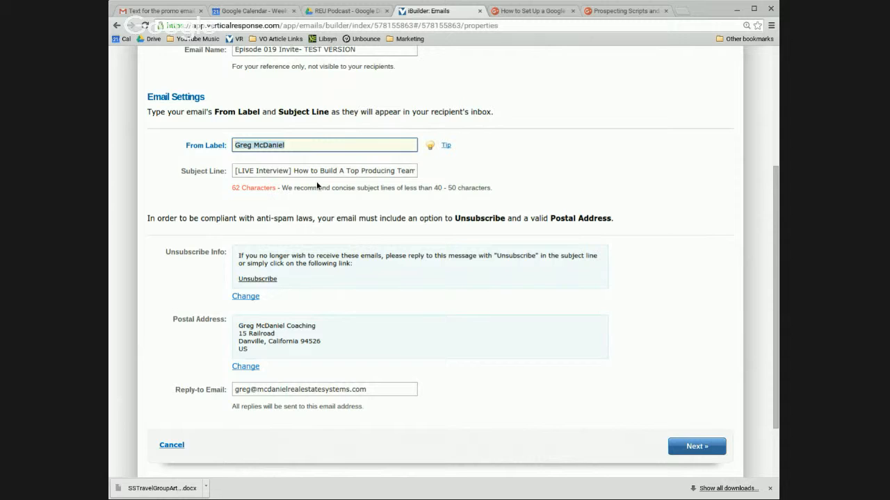
Replace the subject line with "[LIVE HANGOUT] Prospecting Scripts and Systems to Sell 500 Homes a Year", copied from the promo text email in Gmail.
click(126, 8)
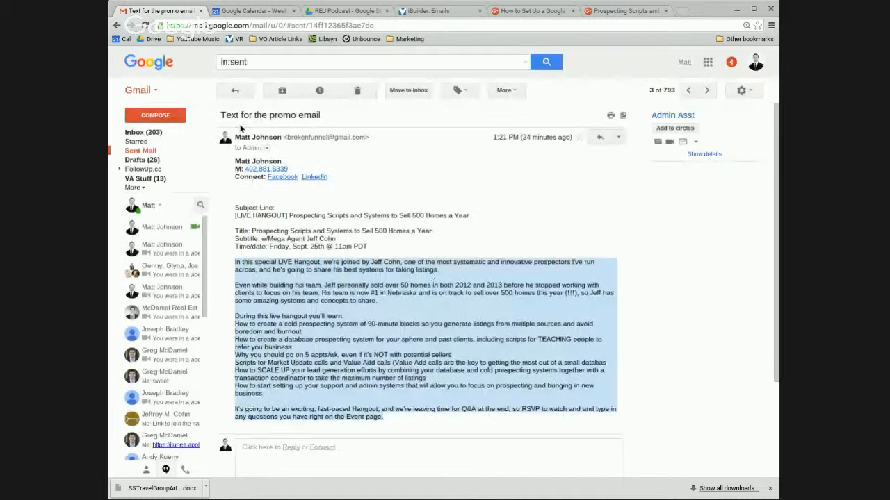
drag(468, 215, 223, 215)
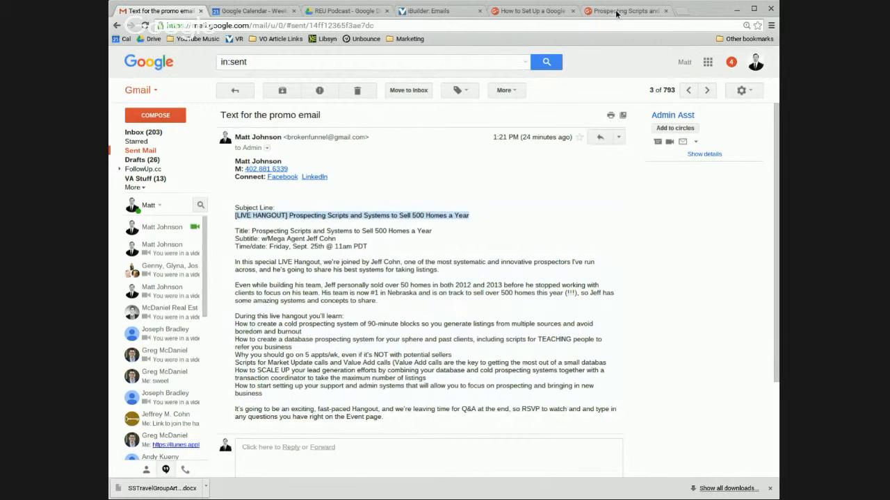
click(427, 10)
triple_click(339, 169)
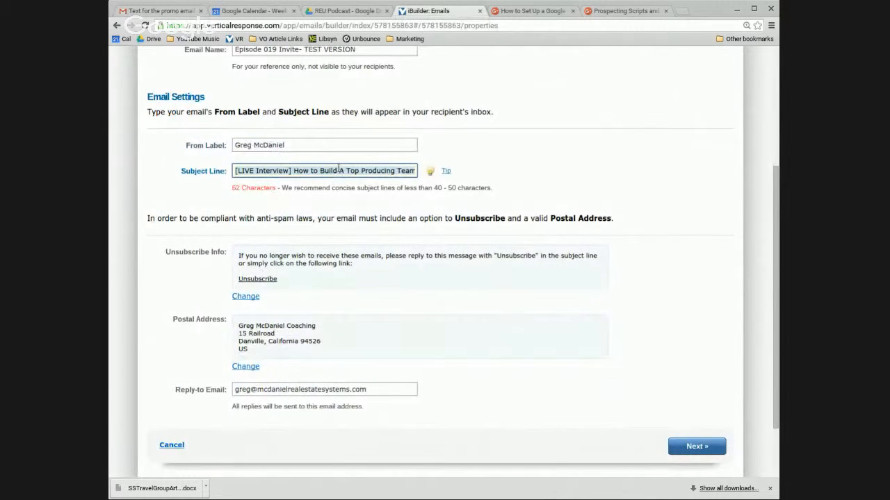
key(ctrl+v)
Check the reply-to email address and continue to the Design stage.
scroll(447, 345, down, 1)
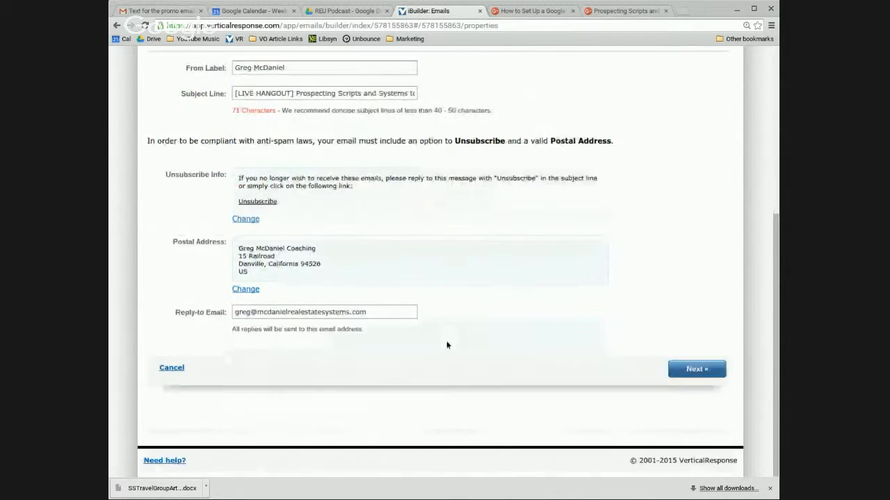
click(305, 310)
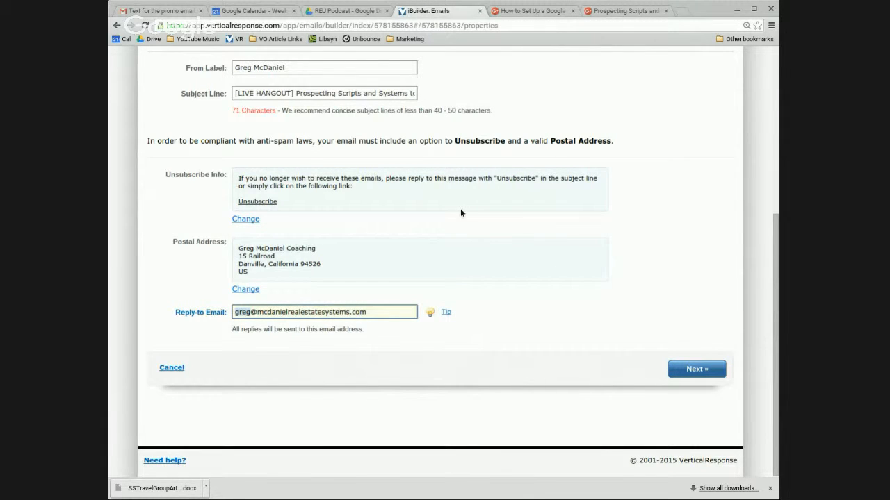
click(491, 280)
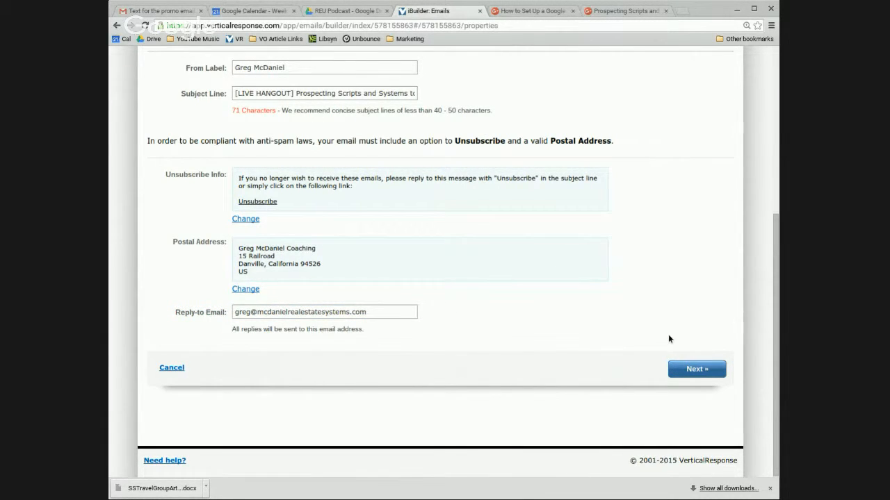
click(684, 367)
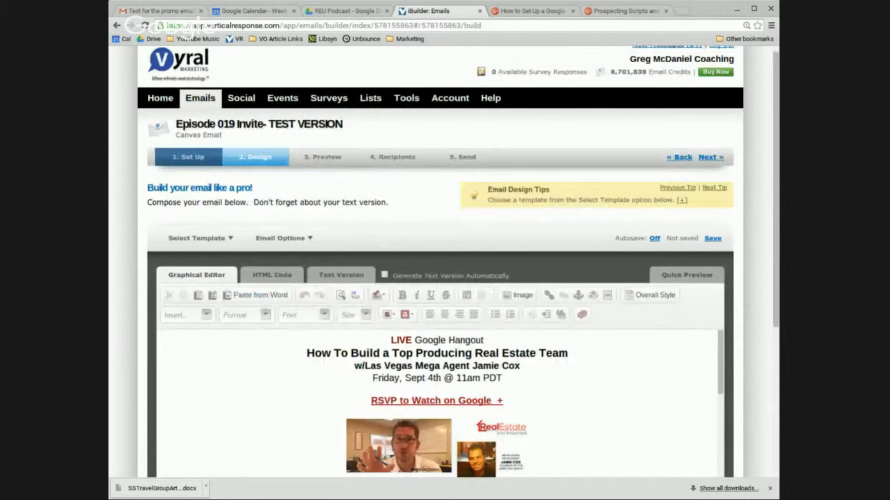
Replace the headline with "Prospecting Scripts and Systems to Sell 500 Homes a Year" and the subtitle with the new guest line from the Gmail promo text.
scroll(745, 234, down, 3)
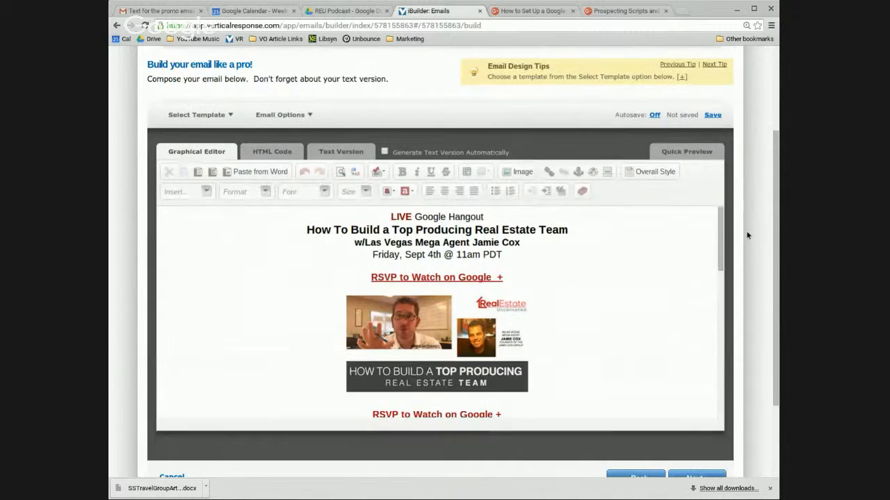
click(145, 10)
drag(436, 230, 250, 230)
key(ctrl+c)
click(439, 11)
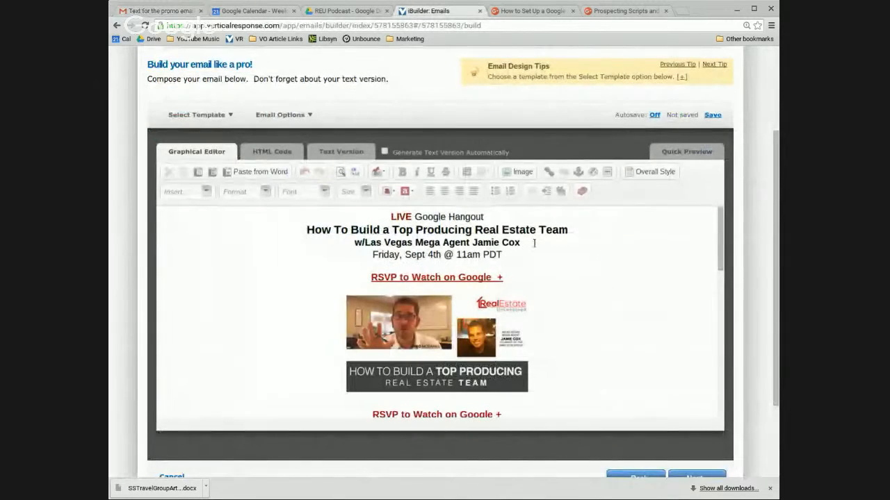
click(567, 230)
key(shift+Home)
key(ctrl+v)
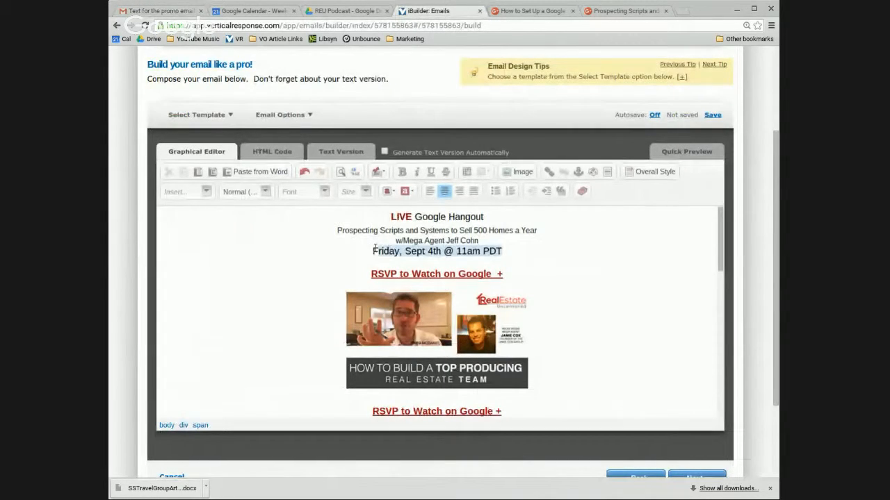
Replace the event date line with "Friday, Sept. 25th @ 11am PDT" and clean up its stray and missing letters.
click(386, 250)
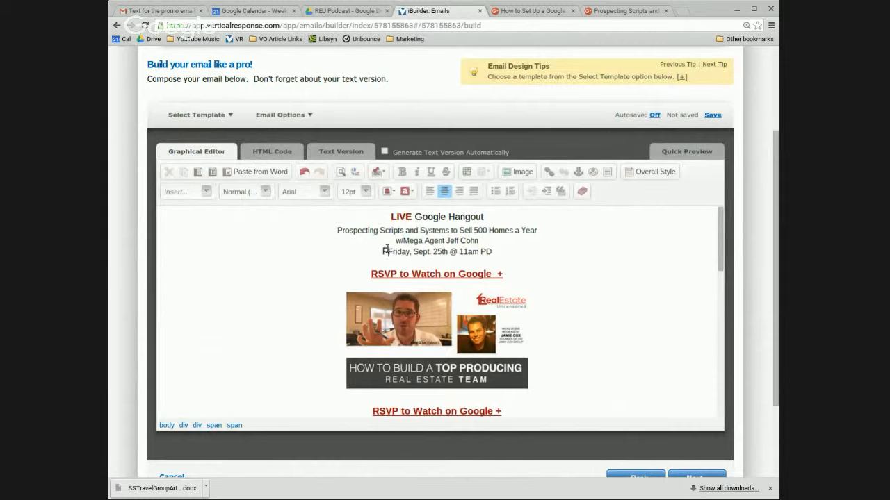
key(BackSpace)
click(491, 255)
click(491, 250)
text(T)
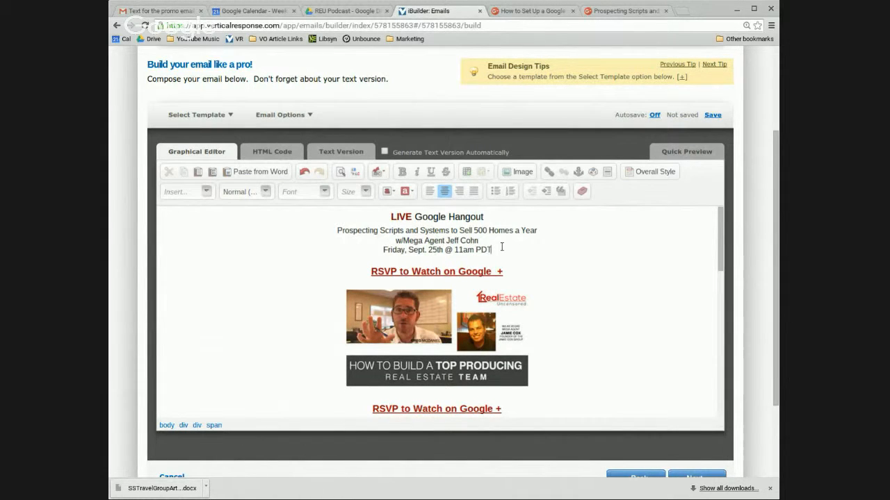
Set the font of the headline, subtitle and date lines to Arial.
drag(497, 252, 337, 230)
click(322, 192)
click(301, 232)
click(322, 192)
click(294, 218)
Format the "Prospecting Scripts and Systems to Sell 500 Homes a Year" headline as 18pt bold.
drag(538, 230, 337, 230)
click(370, 196)
click(369, 277)
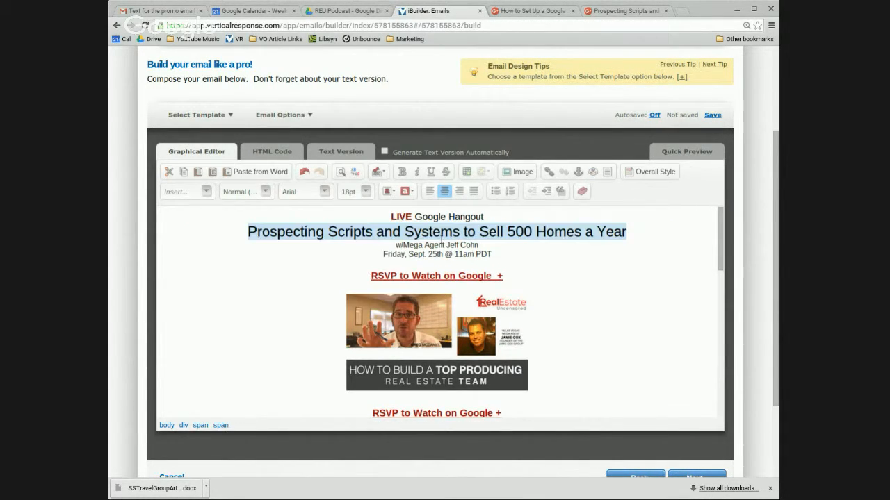
click(401, 171)
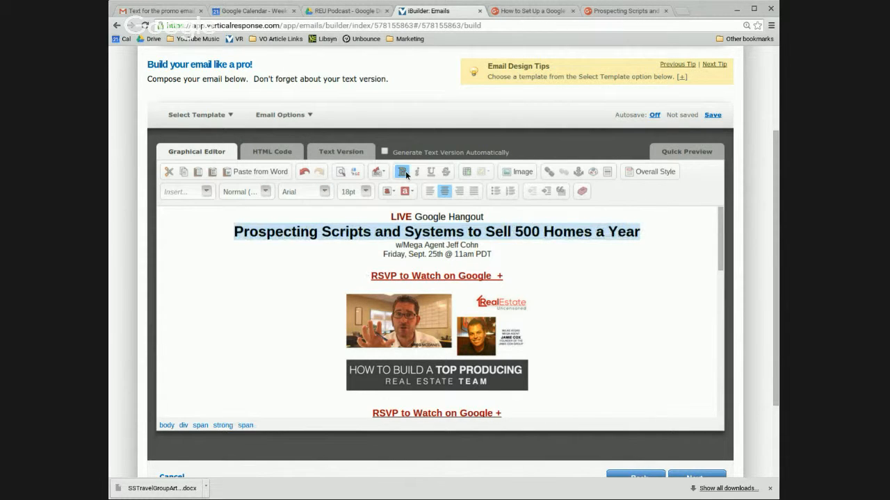
Set the guest subtitle and date lines below the headline to 14pt and make the guest subtitle bold.
click(475, 243)
drag(475, 243, 395, 245)
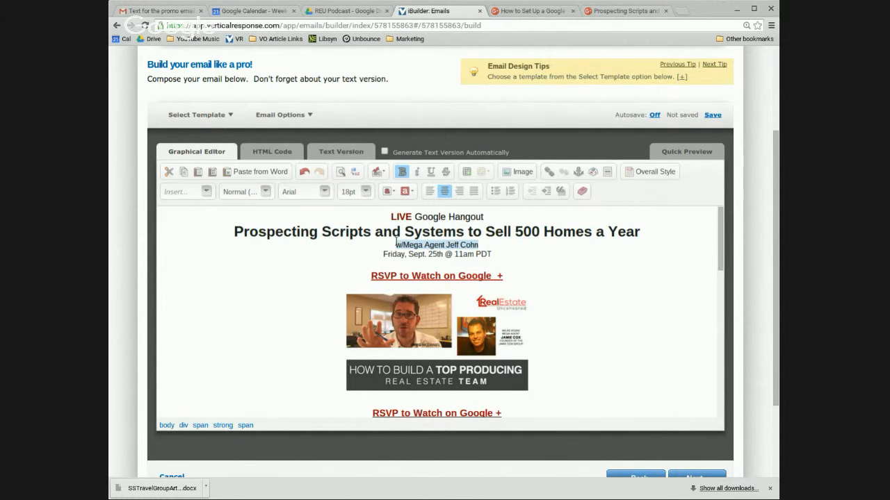
click(497, 254)
drag(496, 254, 393, 244)
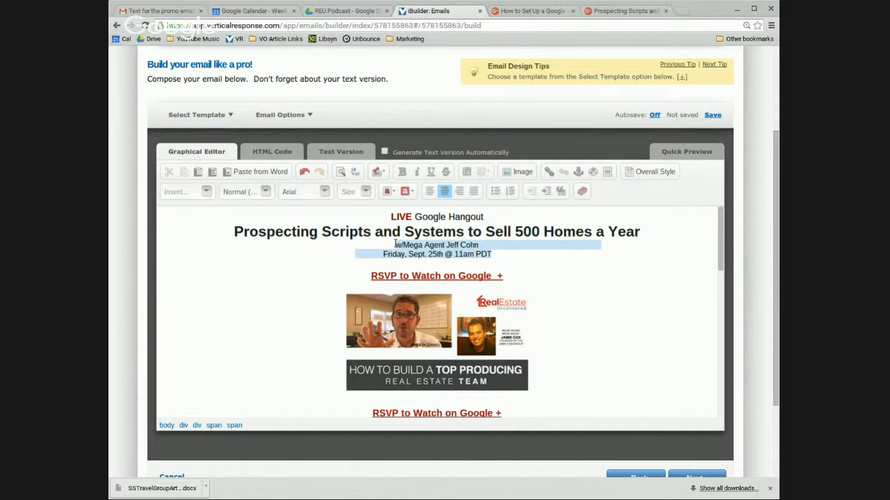
click(365, 191)
click(353, 261)
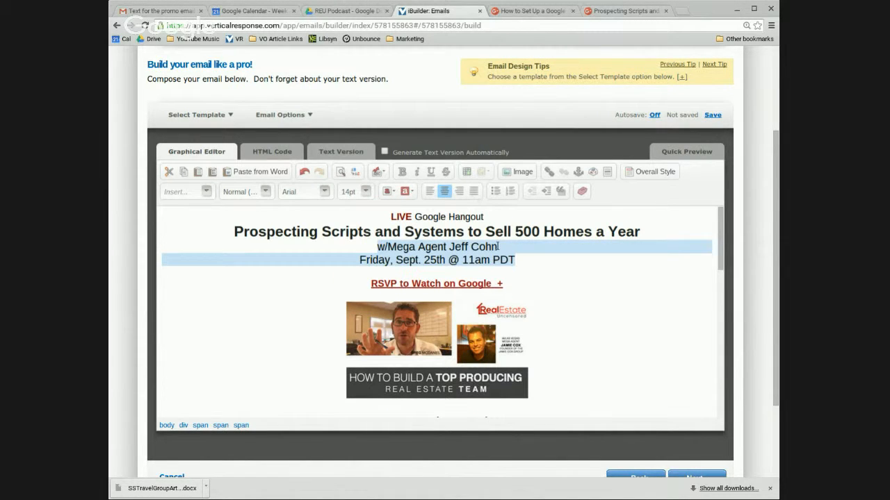
drag(498, 245, 377, 247)
key(ctrl+b)
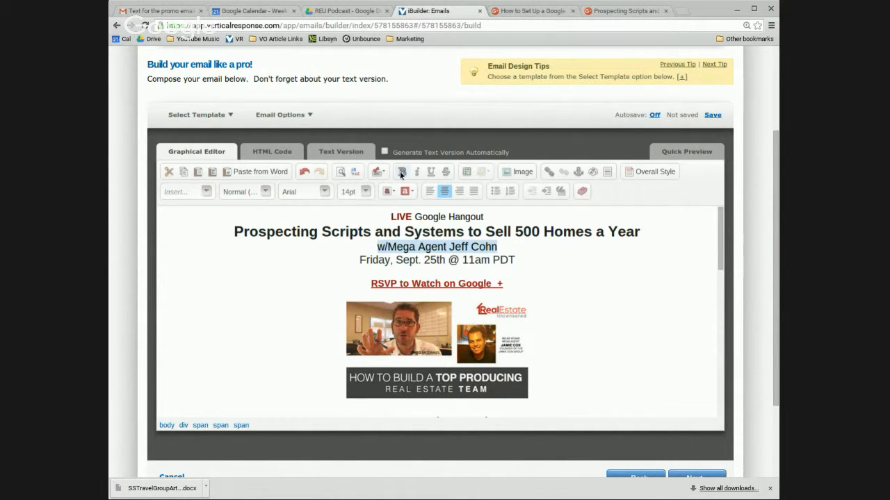
click(532, 260)
Delete the old body text from "Ever wondered how mega agents" through "Mistakes and pitfalls to avoid when building your own team".
scroll(594, 281, down, 3)
scroll(419, 303, down, 2)
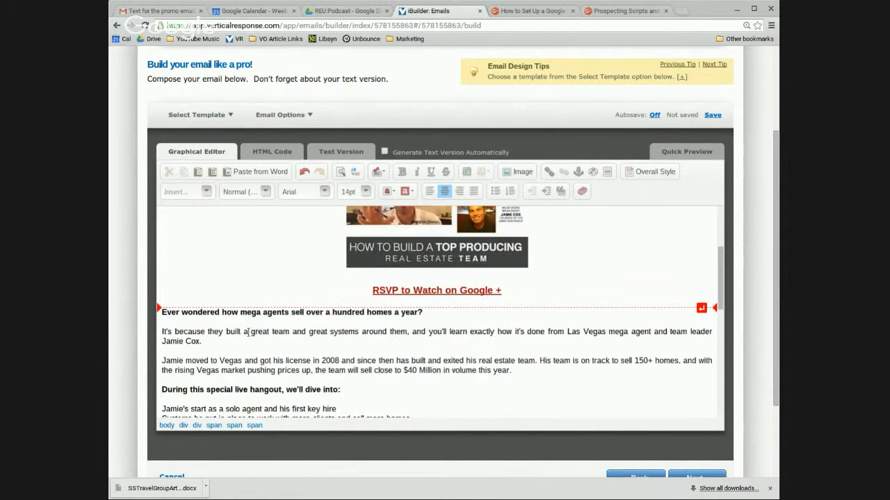
drag(163, 312, 167, 348)
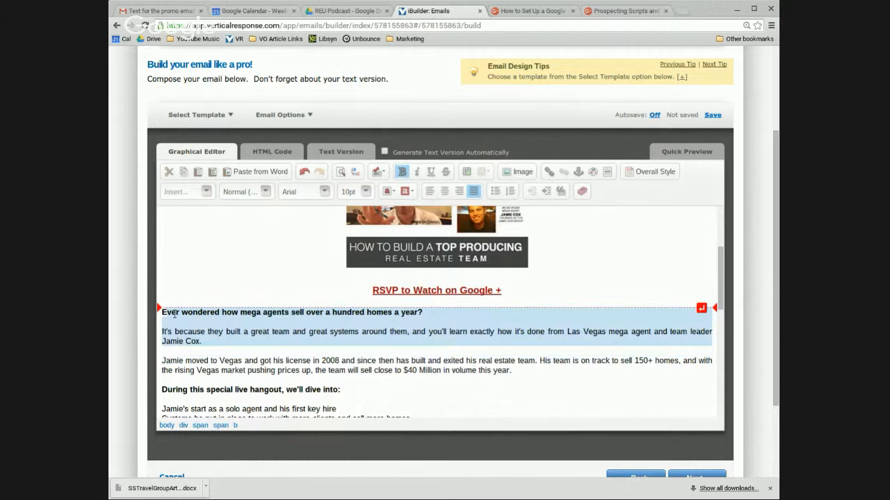
scroll(172, 277, down, 3)
scroll(172, 276, down, 2)
scroll(174, 271, up, 2)
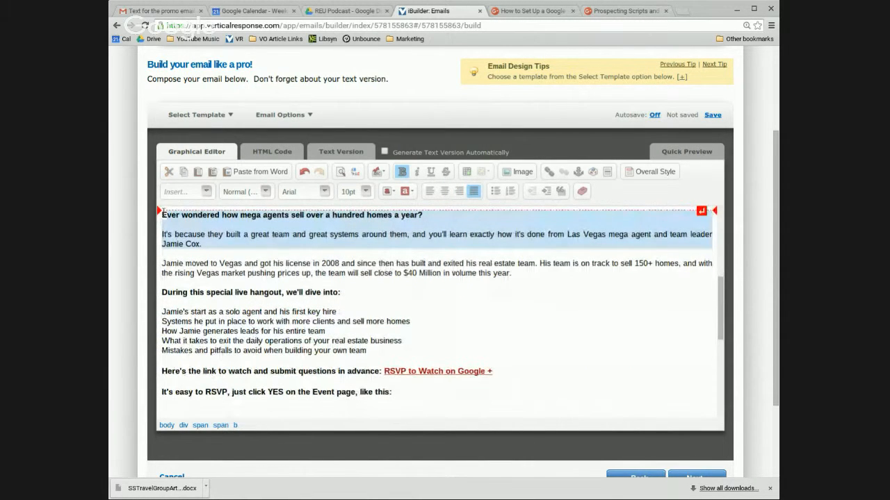
click(163, 213)
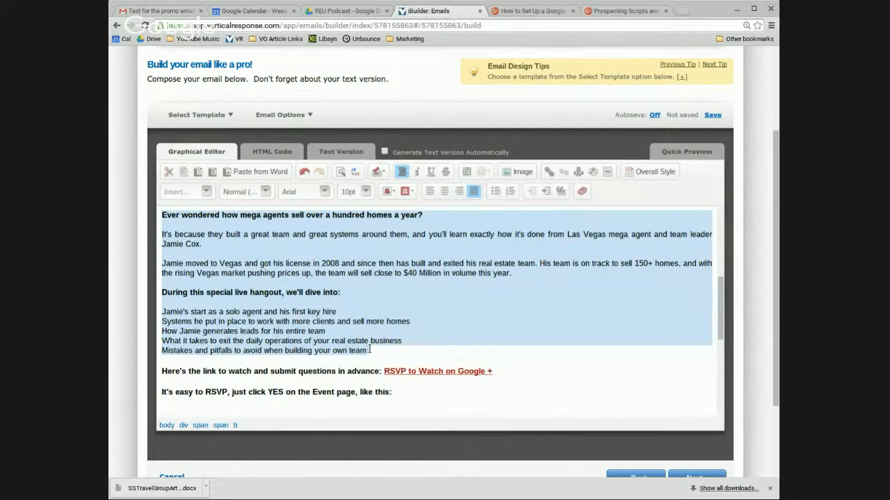
key(Delete)
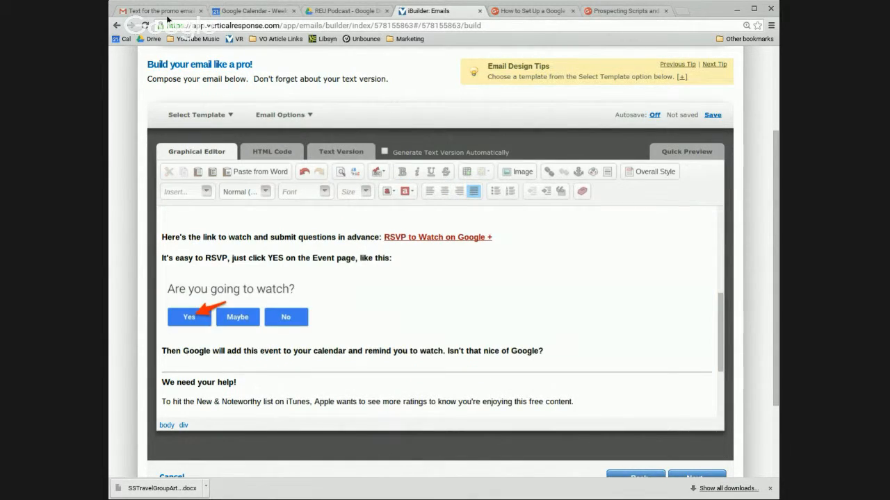
Copy the description from "In this special LIVE Hangout" to "right on the Event page" in the Gmail promo message into the invite body.
click(156, 12)
drag(231, 262, 410, 422)
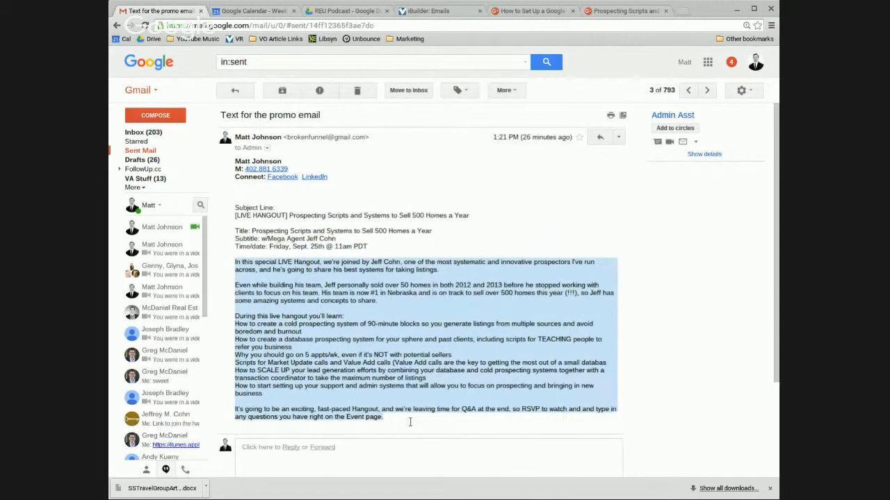
click(436, 11)
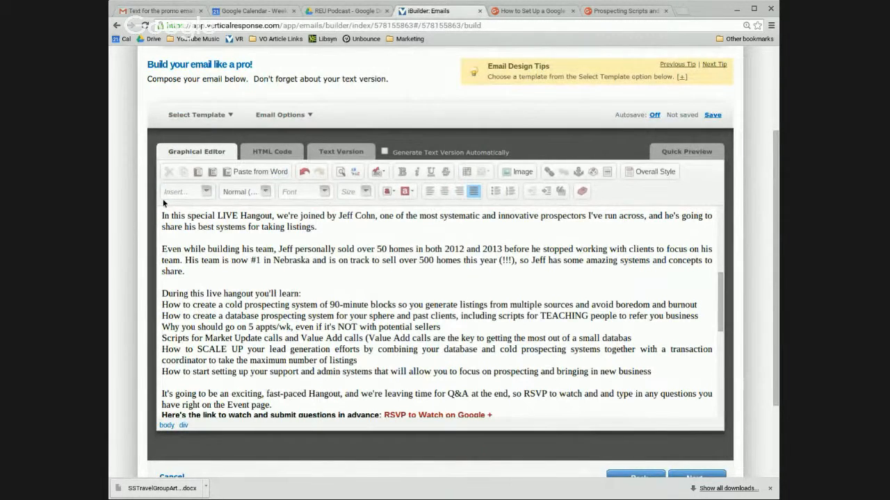
Format the pasted description as Arial 10pt and add a blank line before "Here's the link to watch and submit questions in advance".
drag(329, 207, 329, 406)
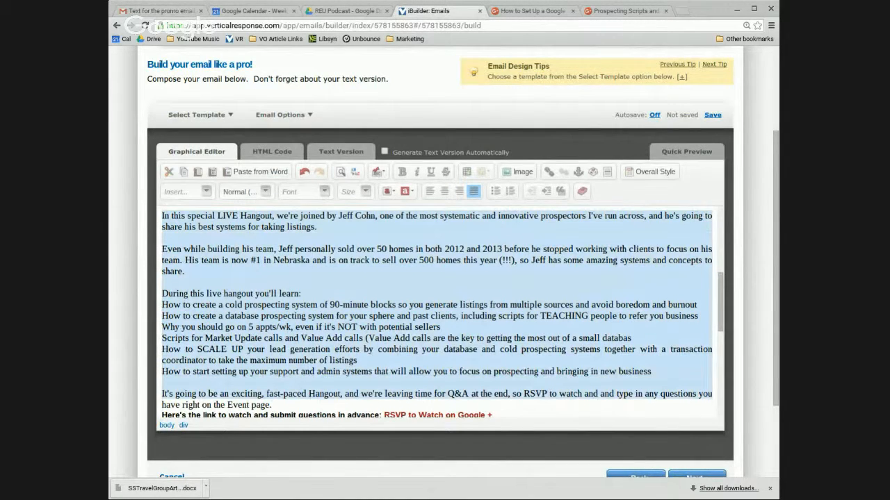
click(306, 191)
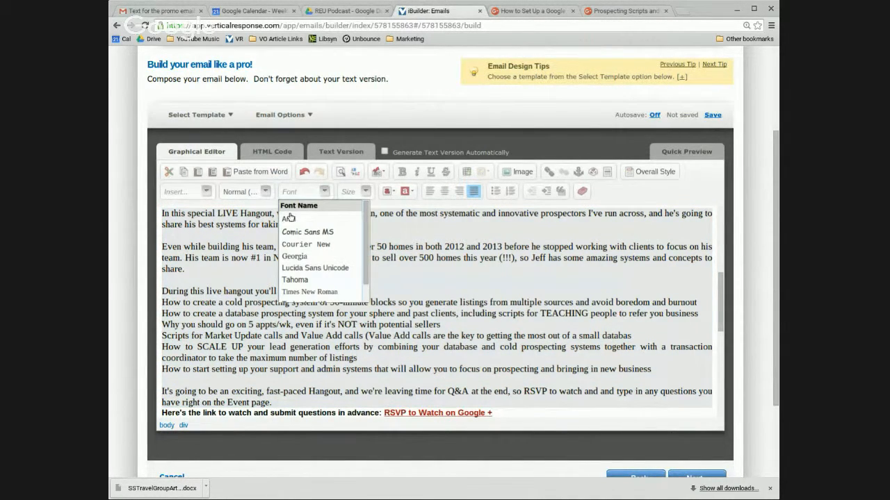
click(289, 218)
click(351, 191)
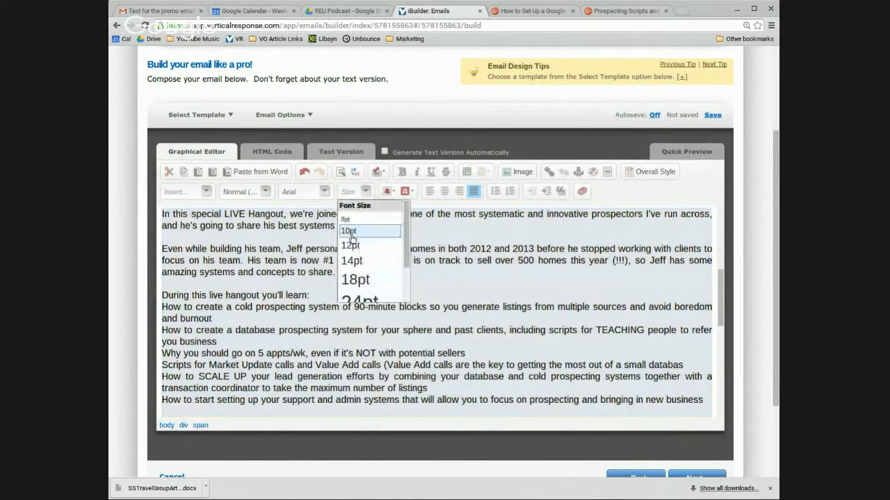
click(352, 233)
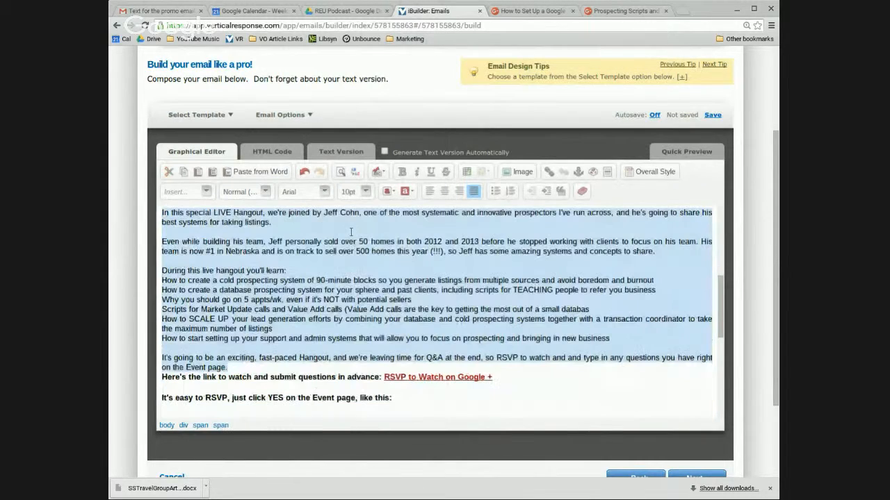
click(231, 370)
key(Return)
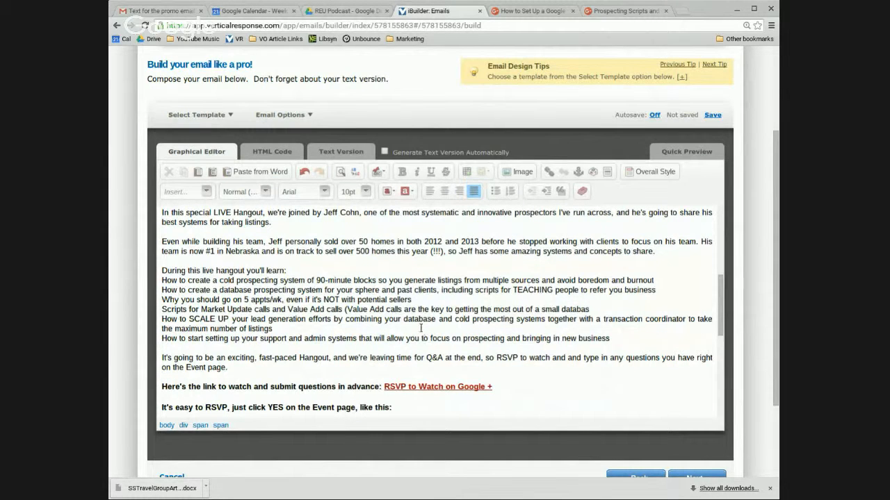
Add a blank line below "During this live hangout you'll learn:" and make that heading bold.
scroll(419, 324, up, 1)
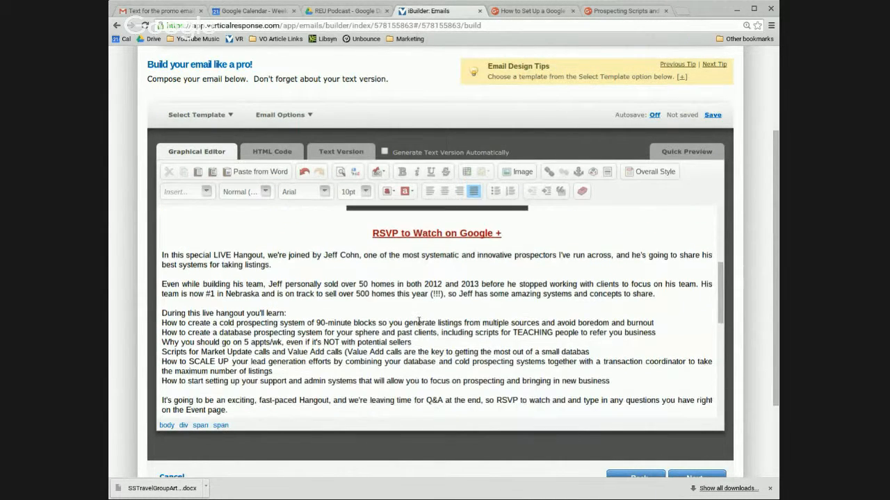
scroll(396, 321, down, 1)
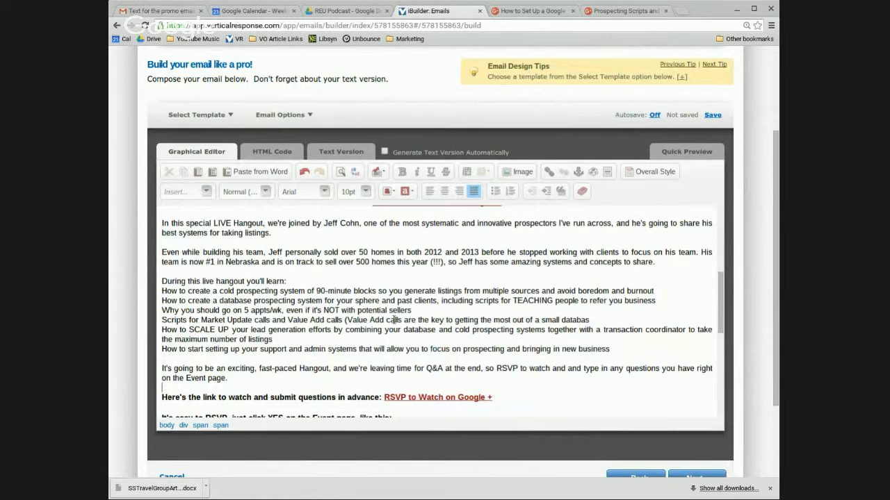
click(297, 280)
key(Return)
drag(286, 281, 156, 276)
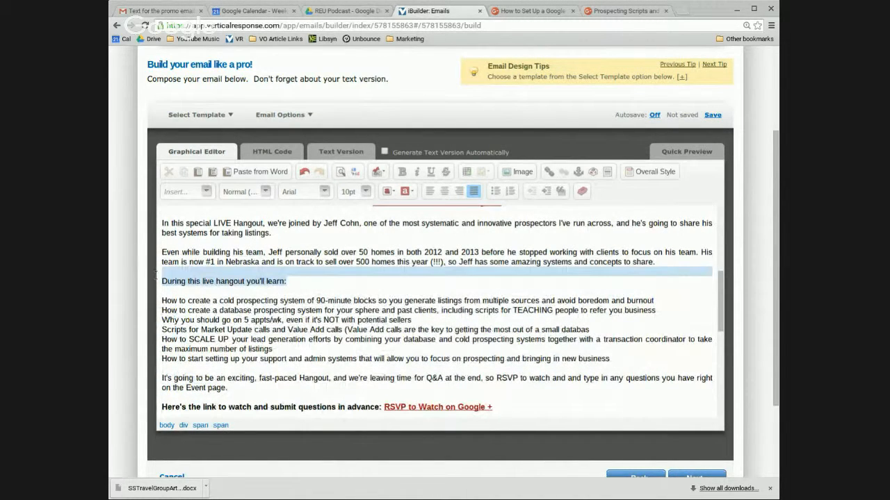
click(402, 172)
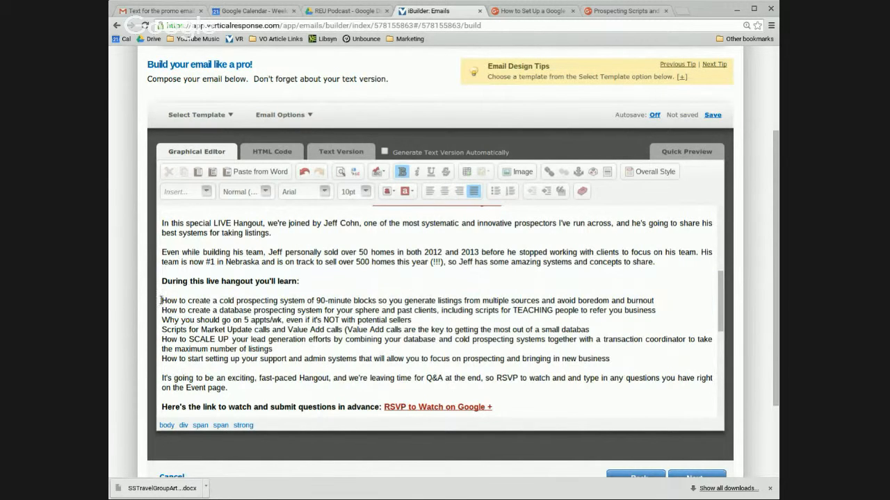
Turn the six learning points under "During this live hangout you'll learn:" into a bulleted list.
drag(162, 300, 531, 364)
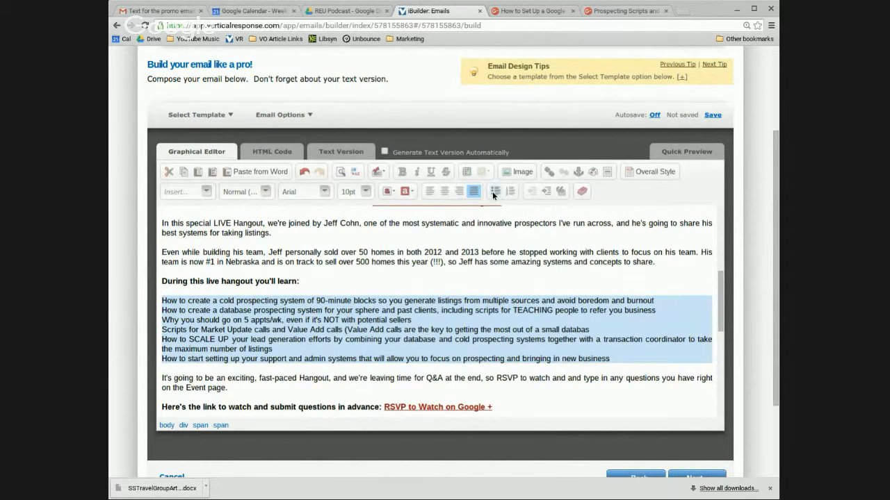
click(495, 191)
click(386, 278)
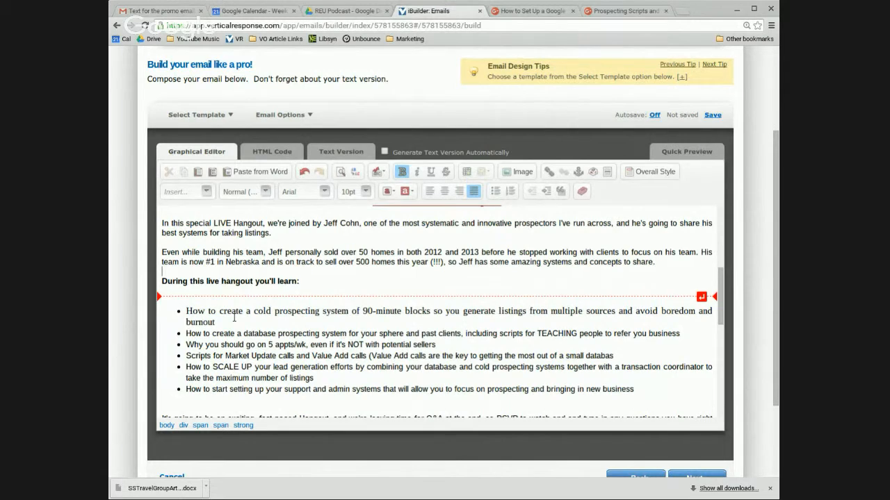
Set all the bulleted learning points to Arial 10pt so the first item matches the others.
scroll(210, 297, down, 1)
triple_click(210, 297)
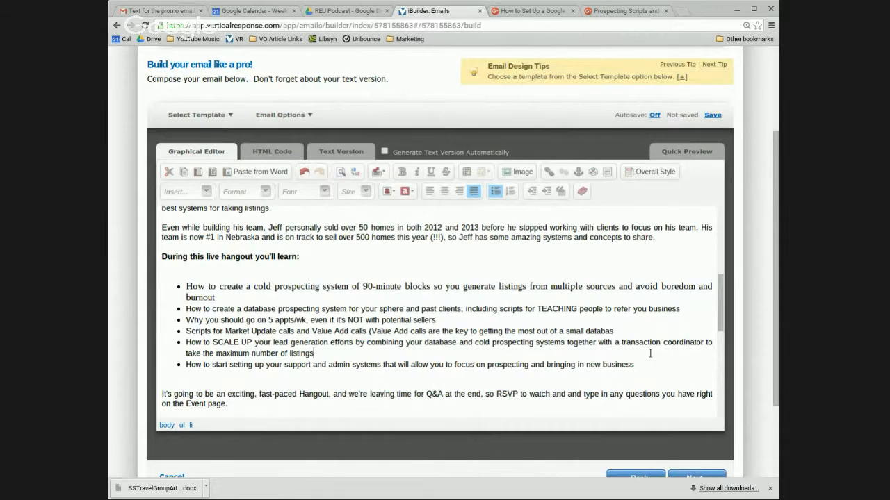
drag(631, 364, 186, 286)
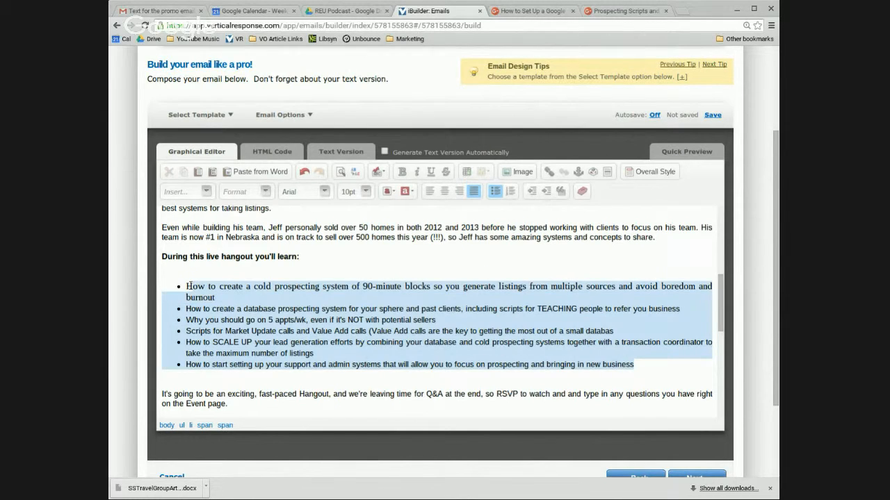
click(326, 191)
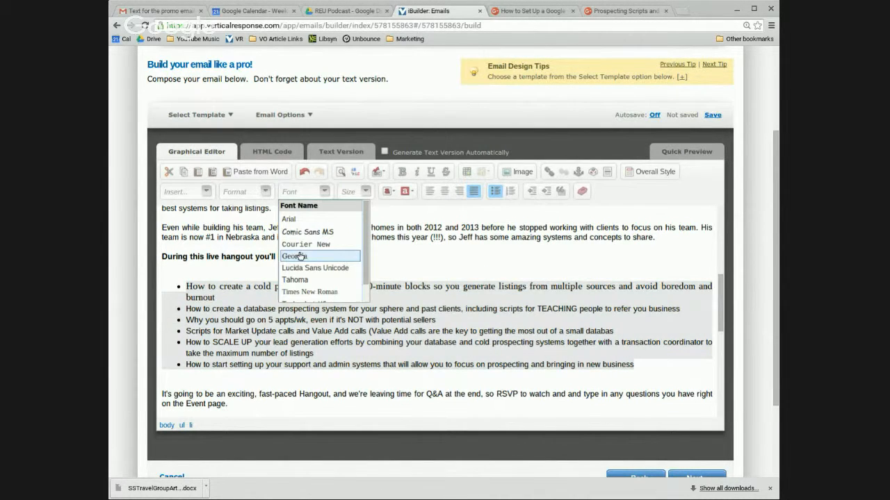
click(299, 255)
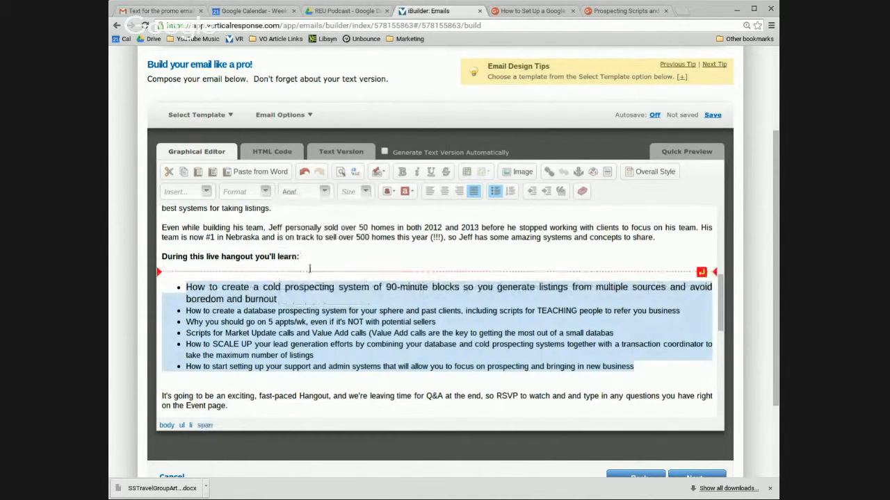
click(355, 191)
click(354, 231)
click(355, 191)
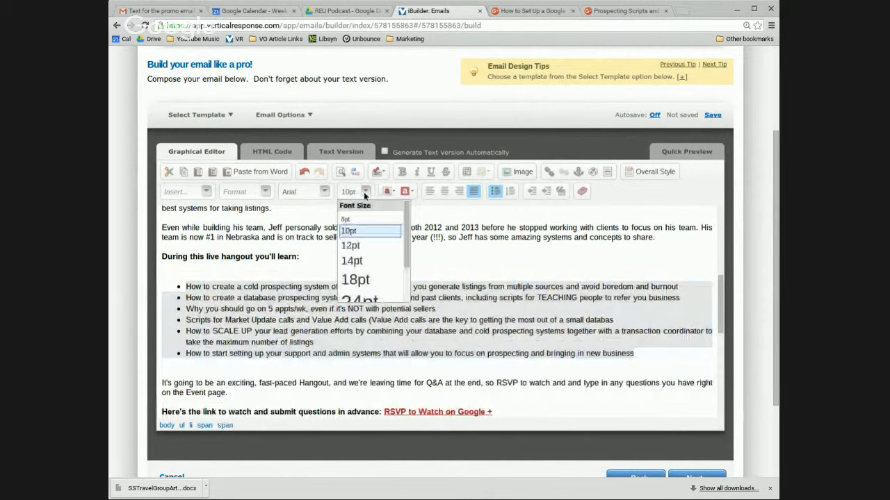
click(465, 252)
Review the whole invite from the header lines to the signature for leftover content from the previous episode.
scroll(479, 270, down, 2)
scroll(481, 271, down, 4)
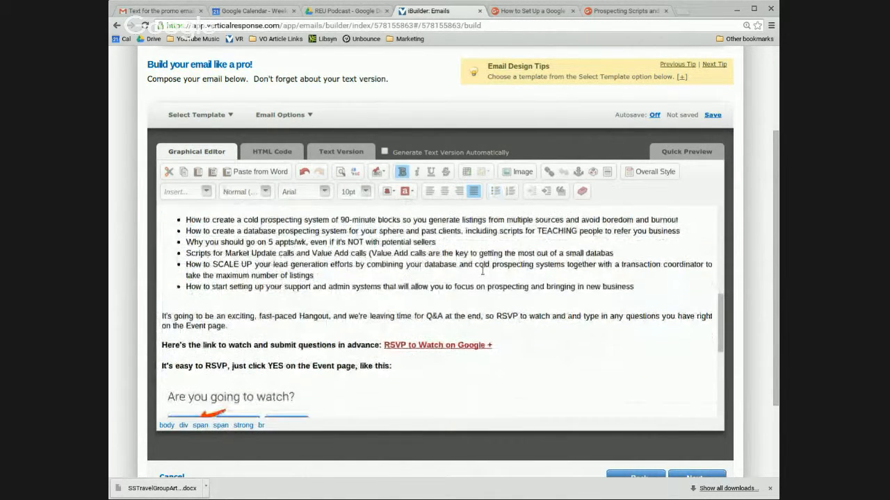
scroll(349, 292, up, 10)
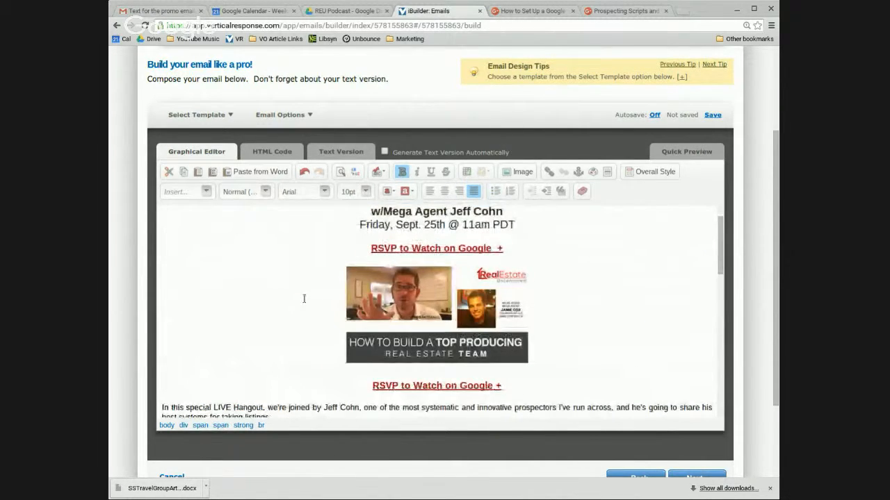
scroll(304, 298, up, 3)
scroll(256, 338, down, 8)
scroll(273, 333, down, 9)
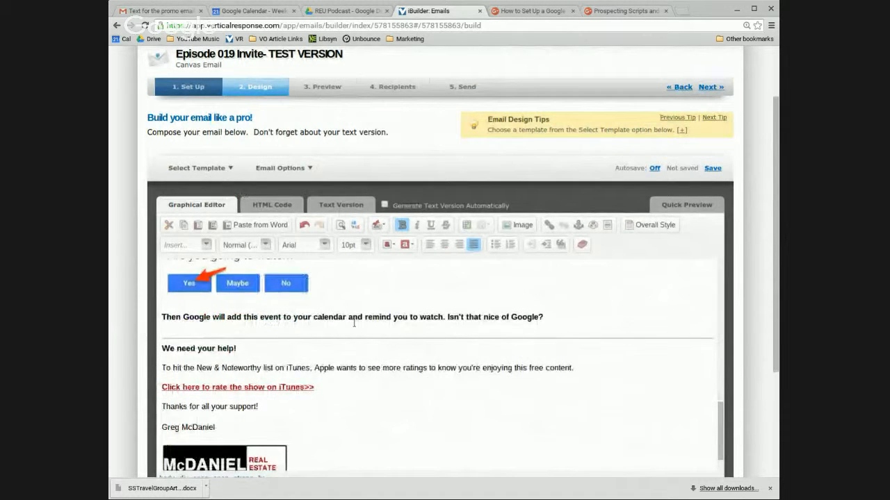
scroll(435, 327, up, 8)
scroll(435, 326, up, 2)
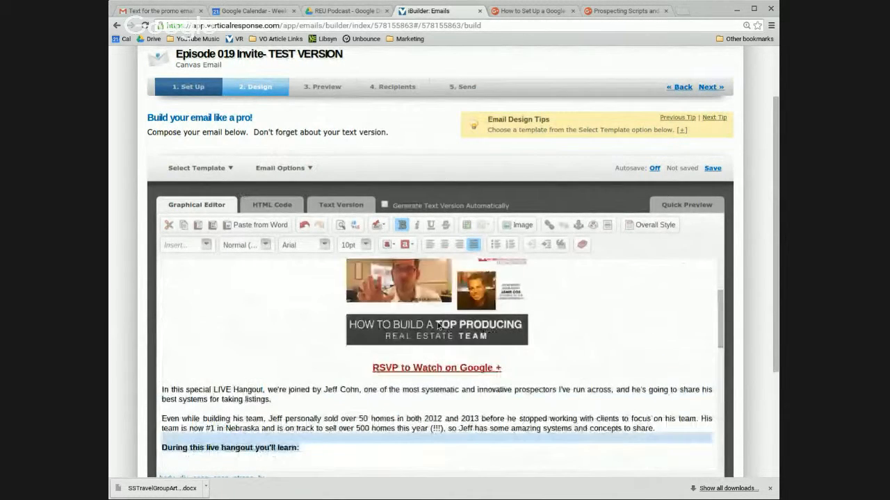
Replace the old promo image with an uploaded Episode 19 image, resized to Medium 300x169 px with alt text "Episode 19 Promo Image".
click(438, 319)
key(Delete)
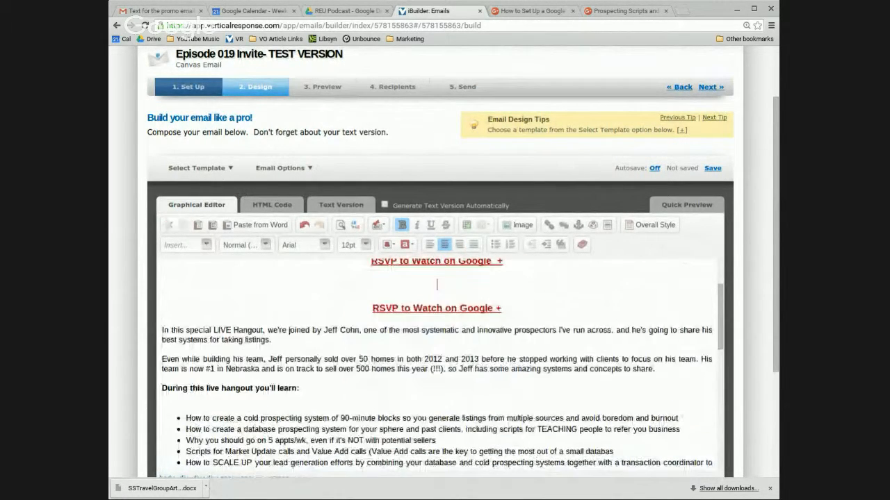
click(518, 224)
click(375, 267)
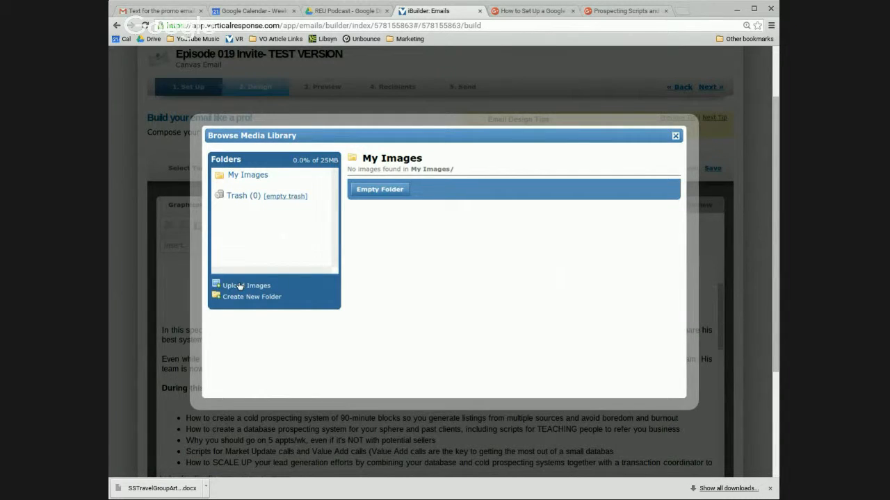
click(240, 285)
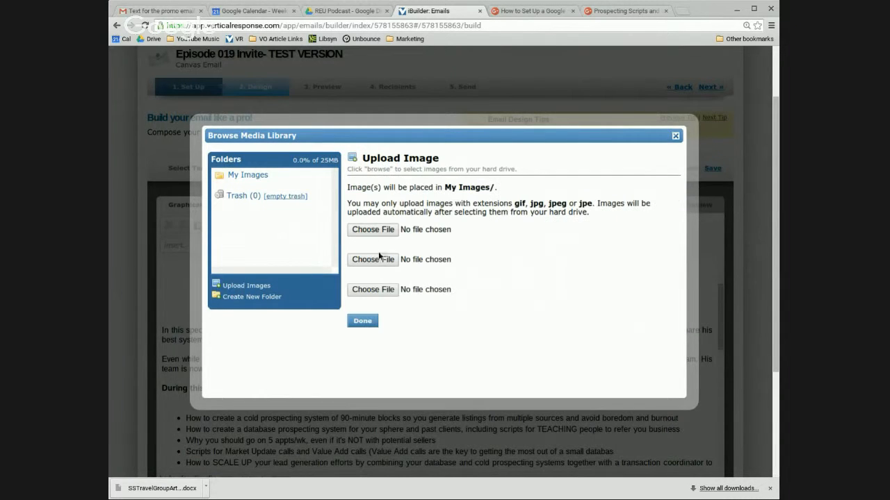
click(371, 230)
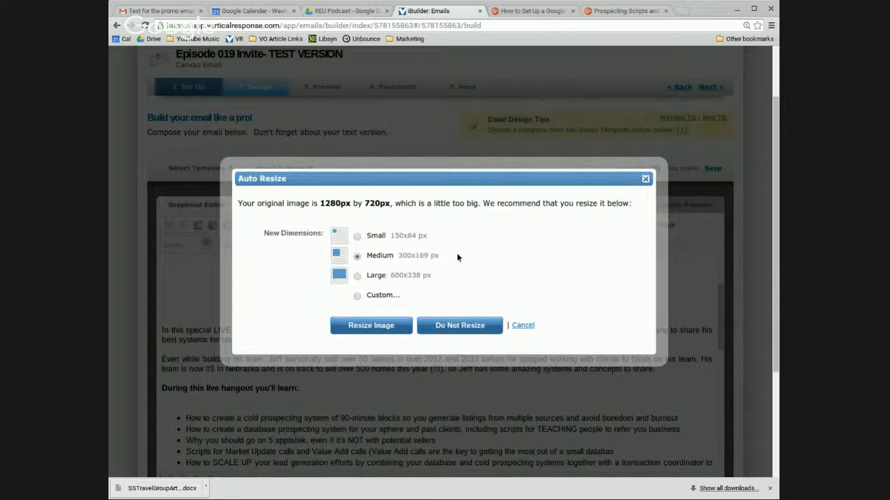
click(379, 322)
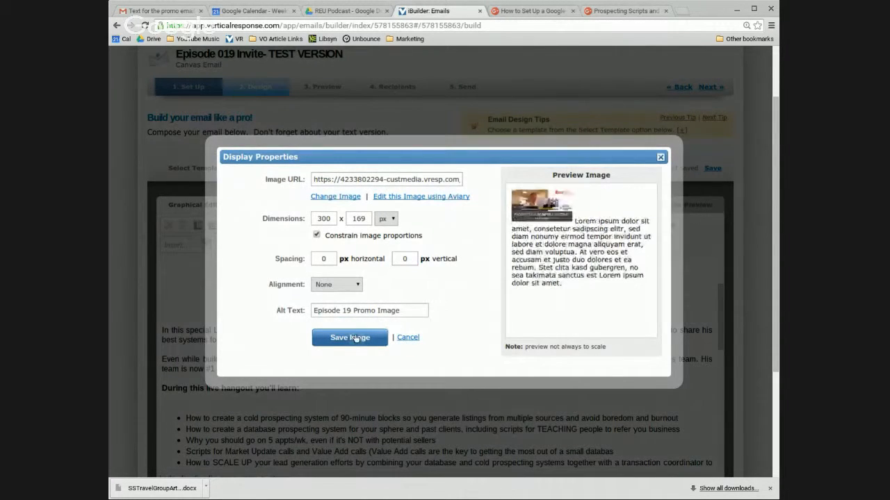
click(363, 336)
Review the invite from the new promo image down to the "We need your help!" section and signature.
scroll(598, 328, up, 2)
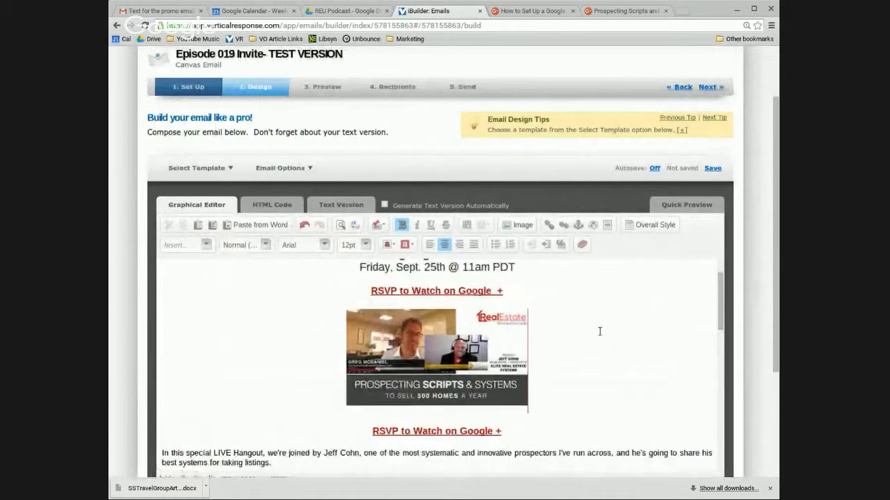
scroll(605, 334, down, 4)
scroll(606, 336, down, 10)
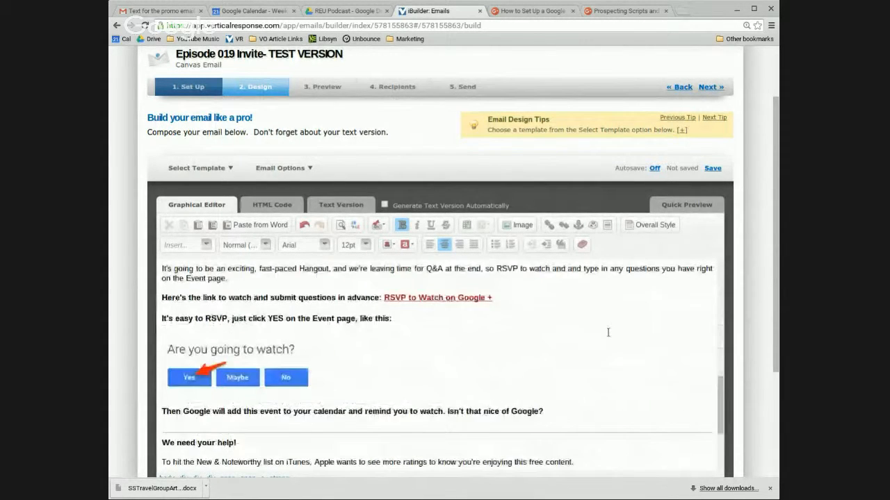
scroll(607, 332, up, 3)
scroll(607, 333, down, 4)
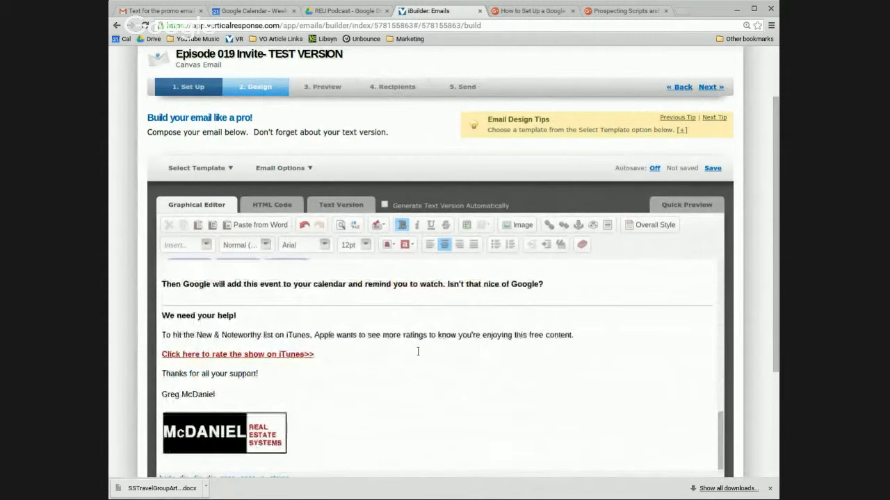
drag(161, 315, 323, 453)
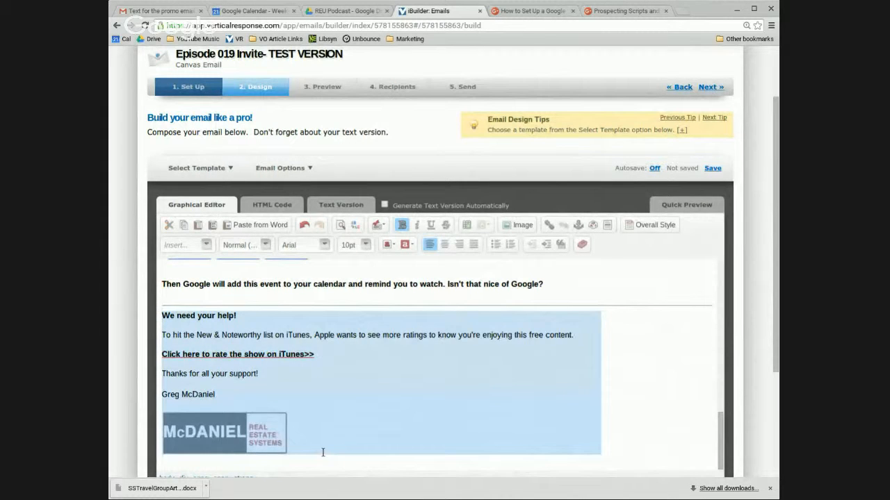
click(344, 370)
scroll(378, 369, up, 8)
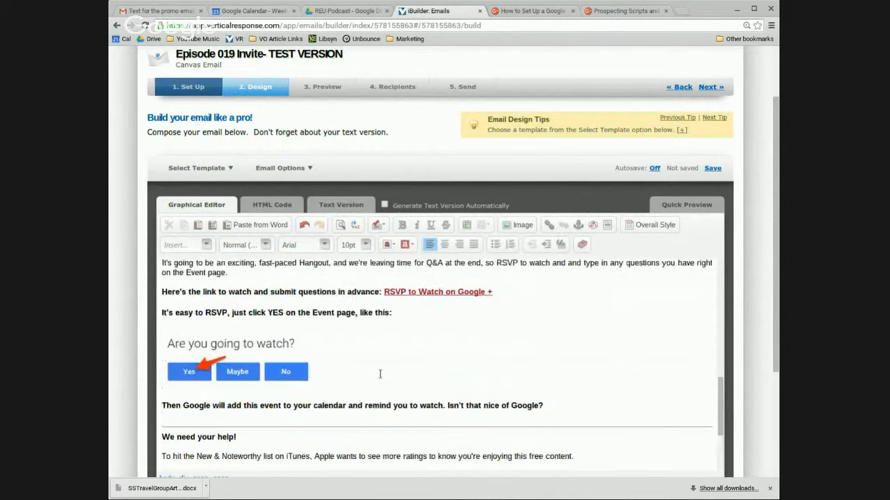
scroll(479, 366, up, 5)
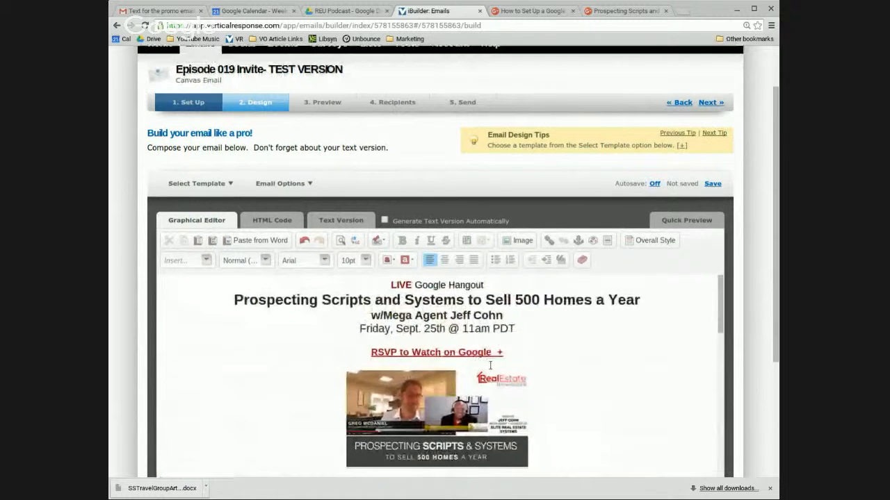
Check the RSVP links and promo image throughout the invite for places that need the new event link.
scroll(751, 278, down, 1)
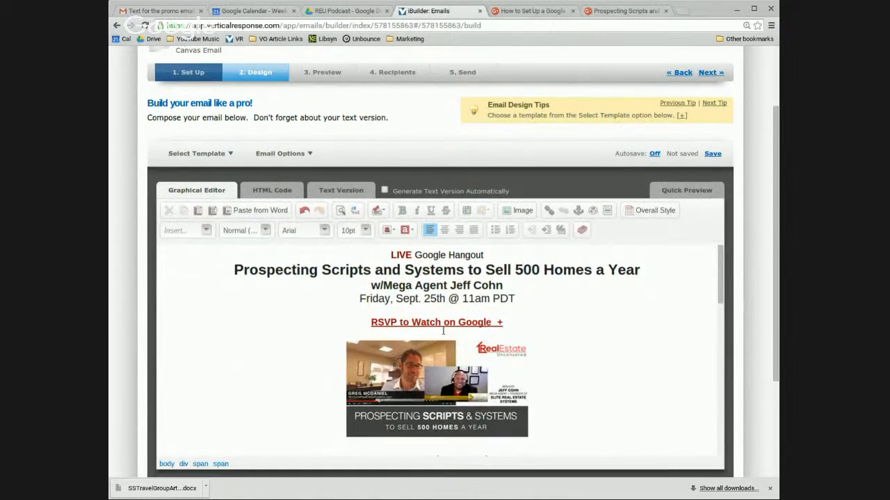
click(439, 370)
scroll(440, 369, down, 5)
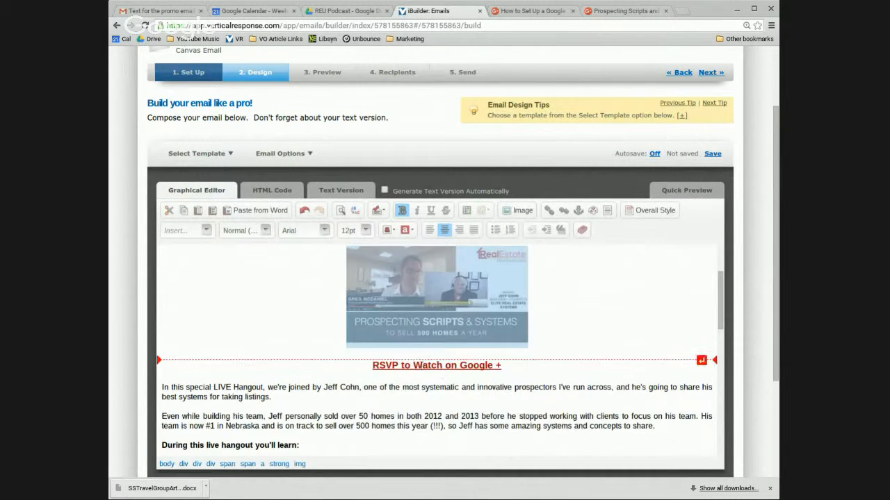
scroll(384, 353, down, 2)
click(495, 338)
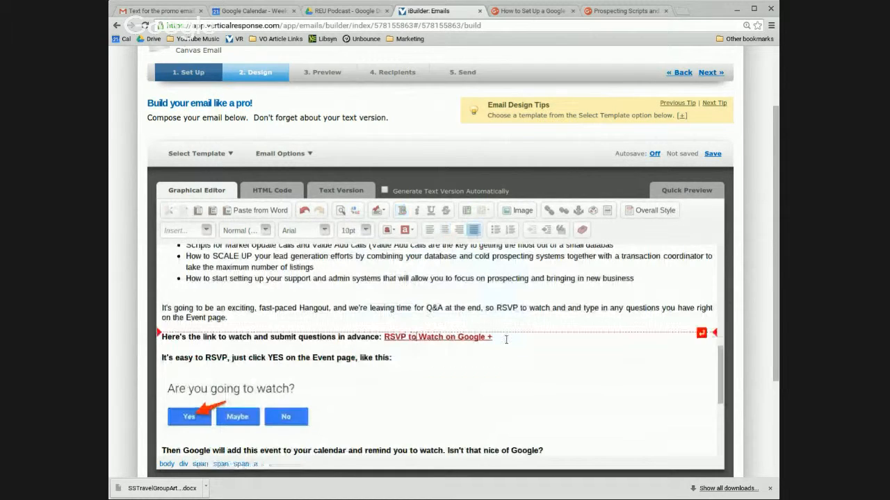
Copy the address of the Google+ event page and set it as the URL of the RSVP link above the promo image.
click(621, 10)
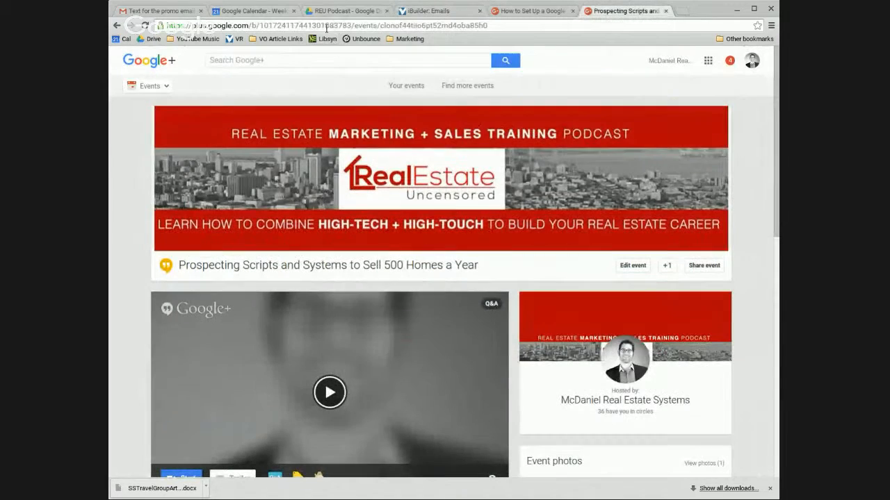
click(326, 25)
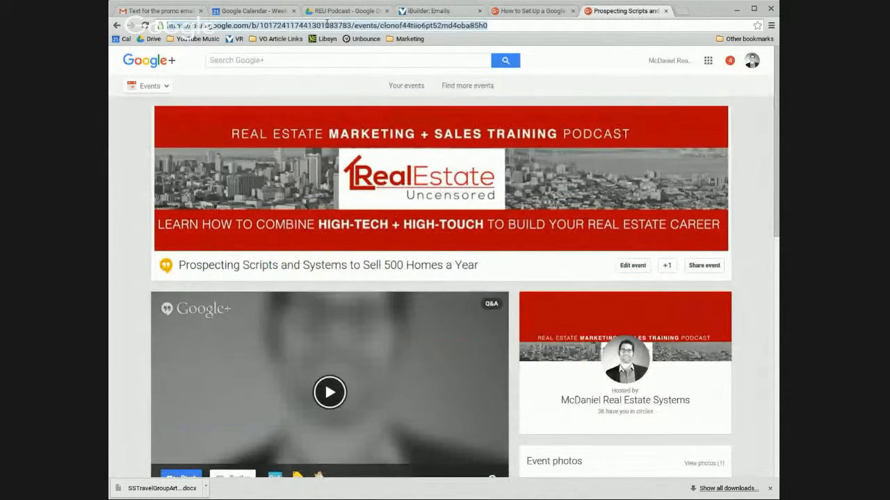
click(427, 11)
scroll(528, 297, up, 10)
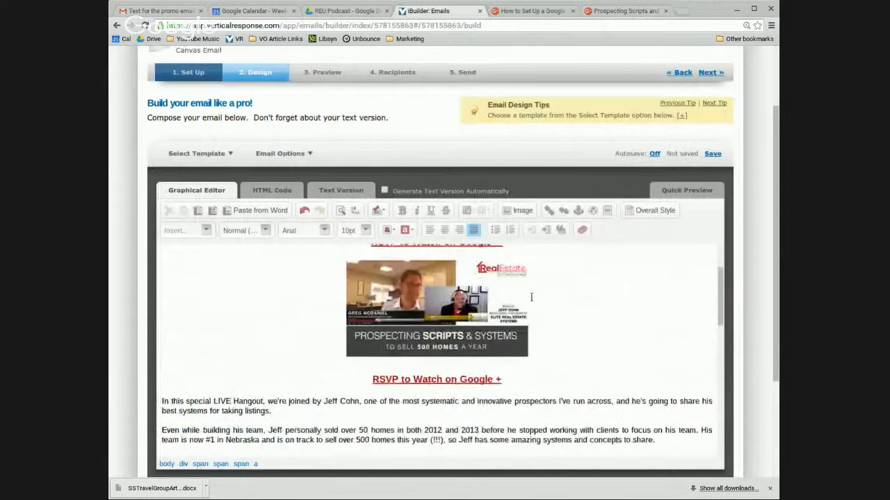
double_click(426, 308)
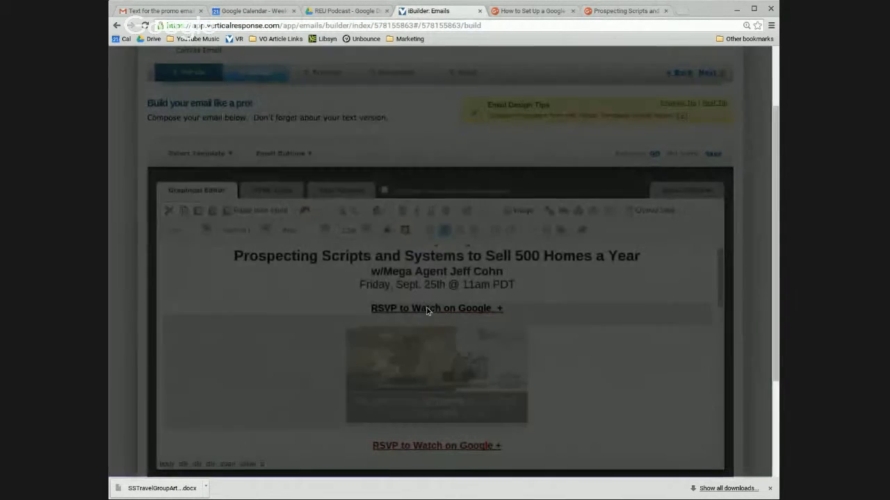
key(BackSpace)
key(ctrl+v)
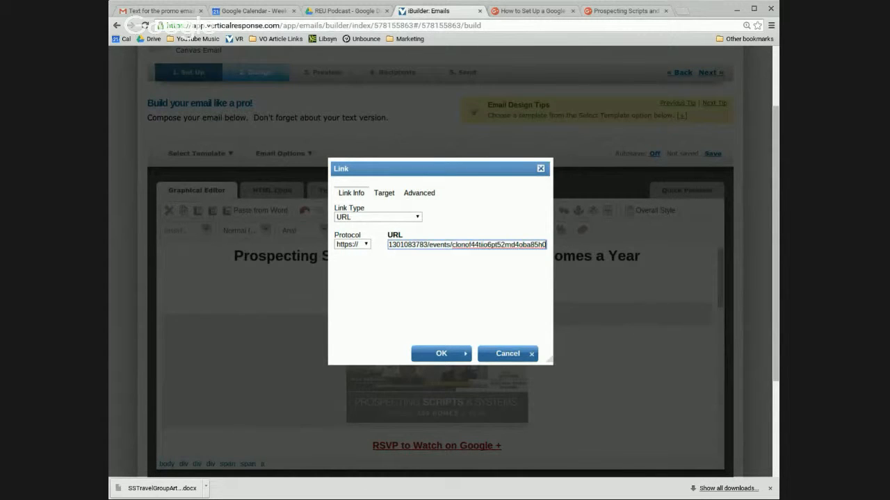
click(437, 355)
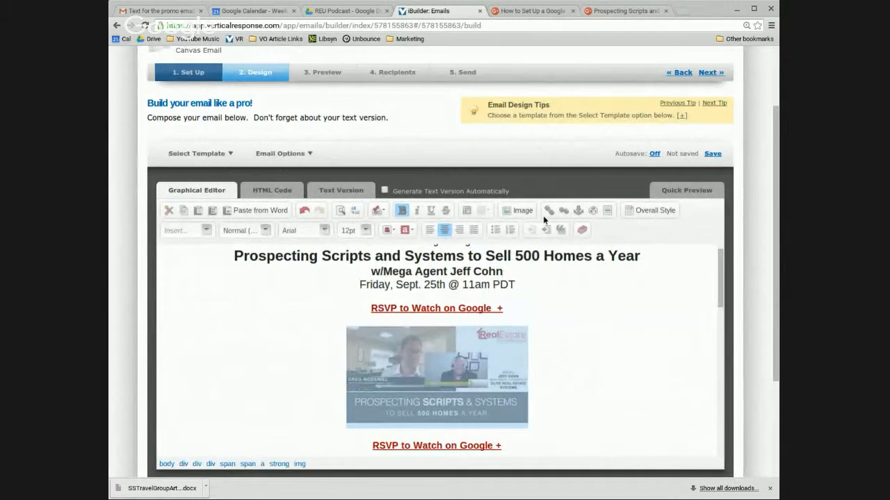
Link the promo image to the copied Google+ event address.
click(543, 214)
key(BackSpace)
key(ctrl+v)
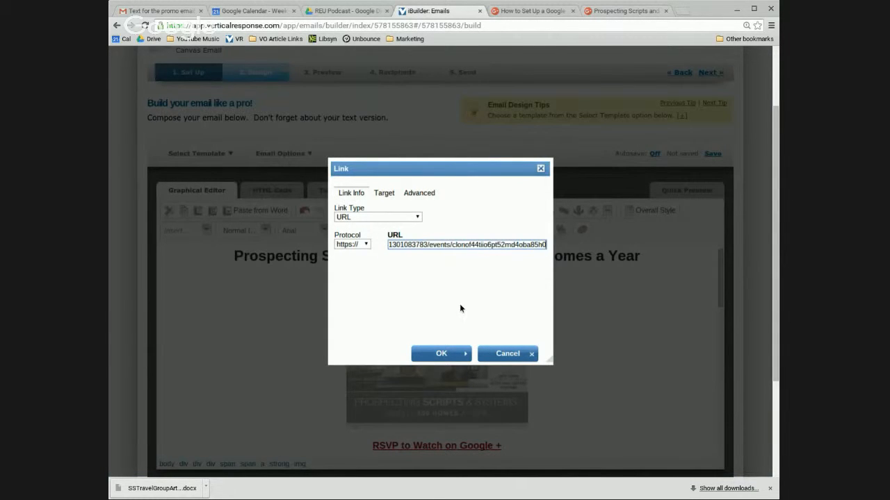
click(463, 353)
Replace the URL of the RSVP link directly below the promo image with the copied Google+ event address.
scroll(608, 343, down, 2)
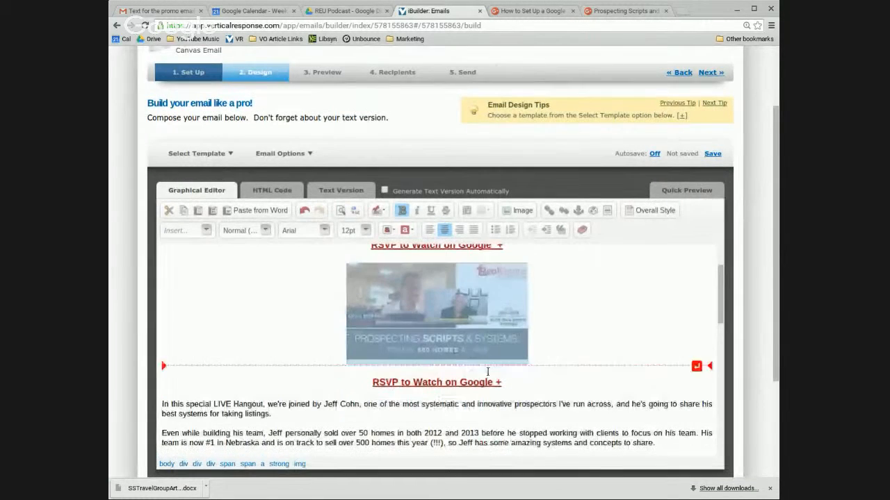
double_click(436, 384)
key(BackSpace)
key(ctrl+v)
click(441, 351)
Set the copied event address as the URL of the RSVP link in the "Here's the link to watch and submit questions in advance" line.
scroll(444, 352, down, 3)
double_click(444, 368)
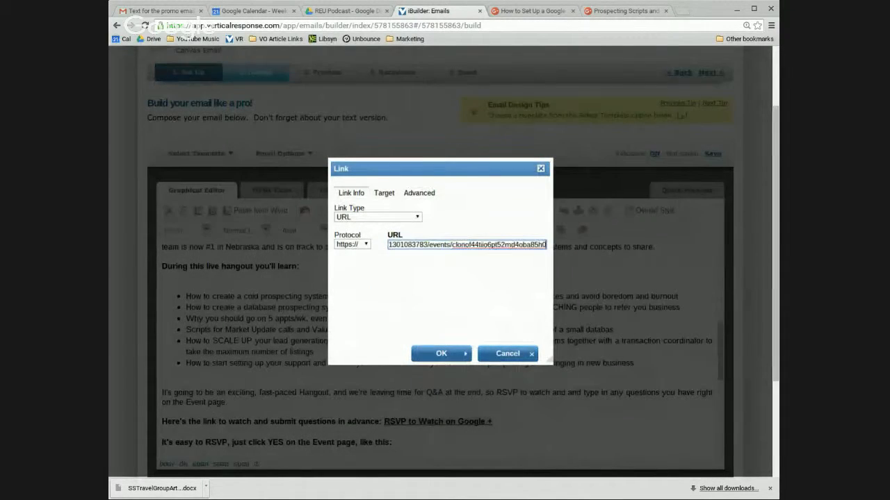
click(441, 353)
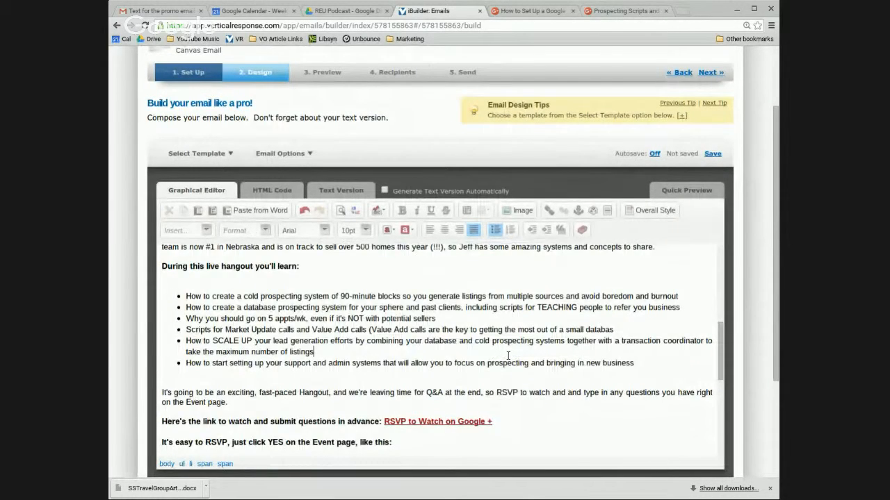
Check the rest of the invite down to the signature and save the email.
scroll(508, 356, down, 5)
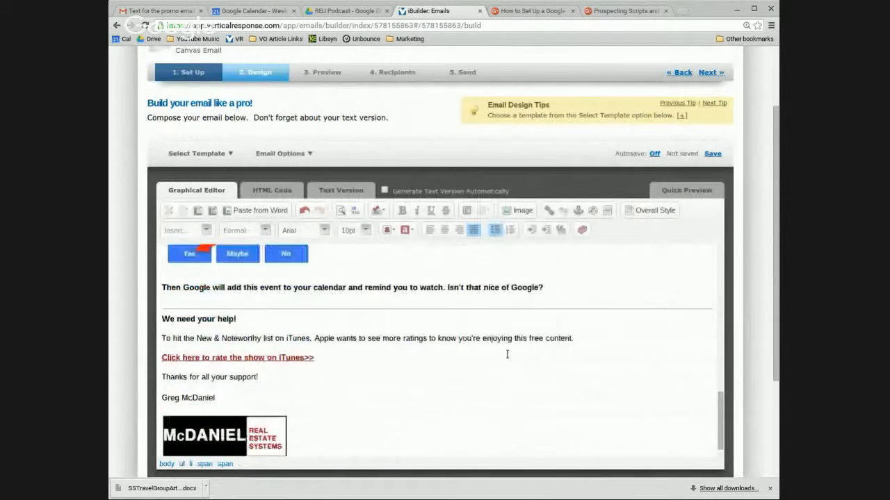
scroll(507, 354, down, 1)
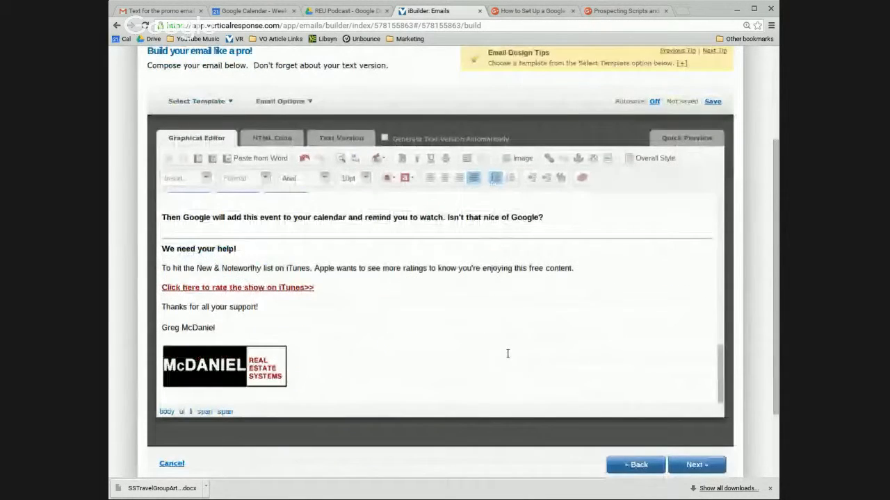
click(711, 102)
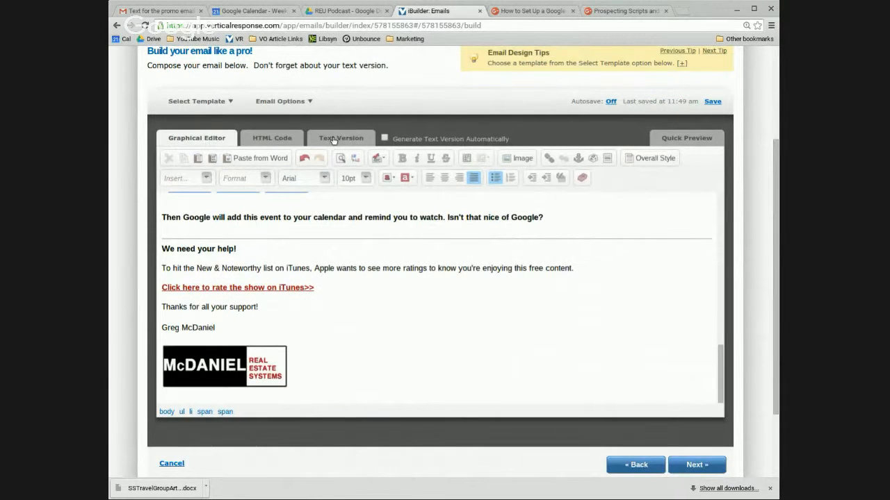
Generate the email's text version automatically and turn automatic generation back off to make the text editable.
click(332, 137)
click(384, 138)
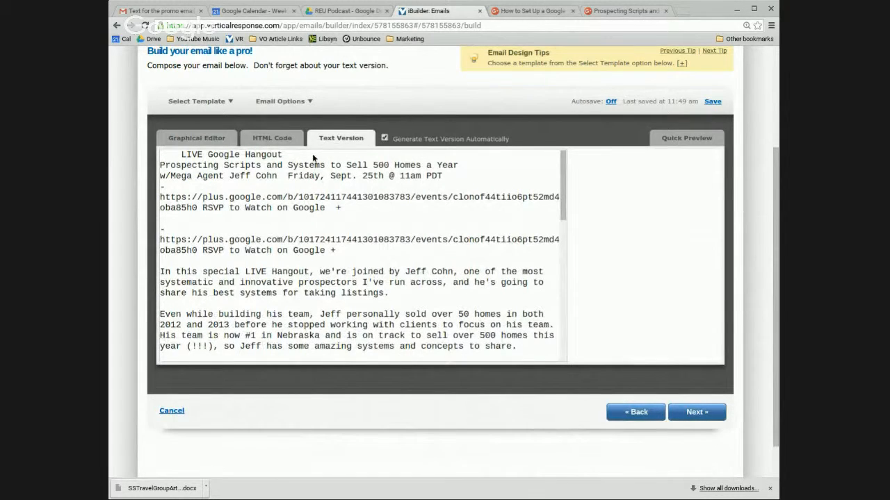
click(383, 138)
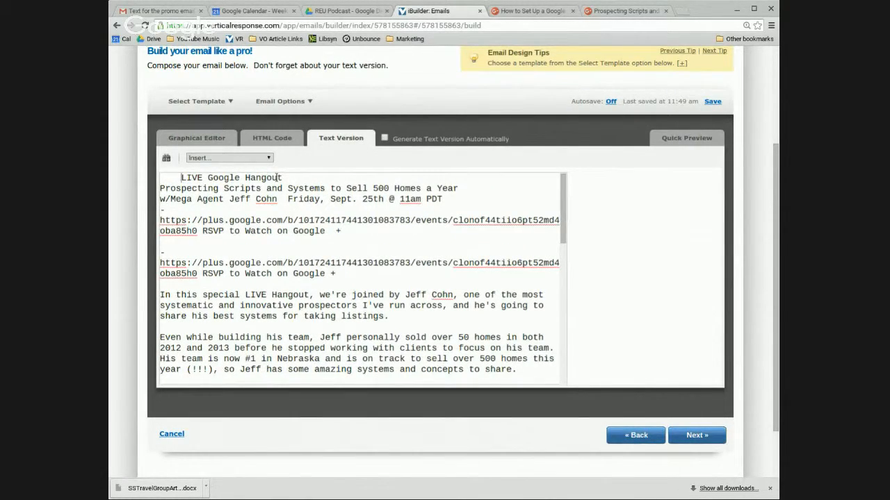
Remove the leading spaces before "LIVE Google Hangout" in the text version.
key(BackSpace)
key(BackSpace)
key(BackSpace)
key(BackSpace)
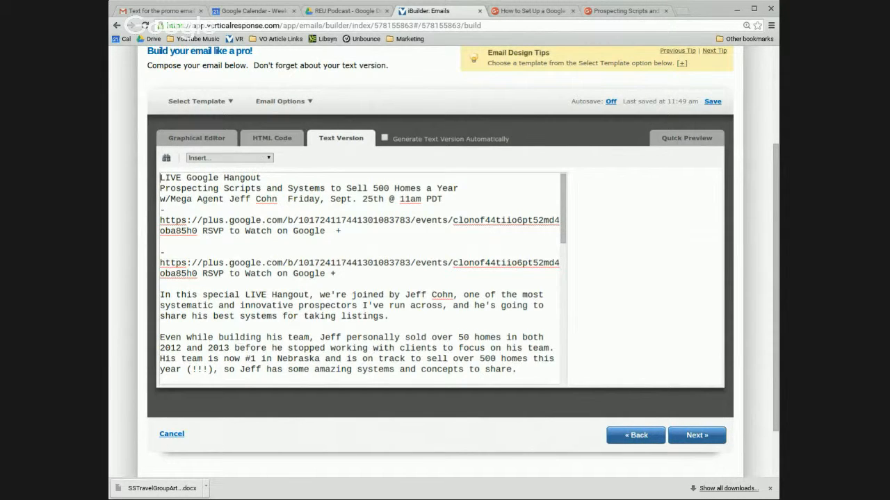
Delete the first of the two RSVP link entries below the date line in the text version, leaving a single blank line.
click(188, 137)
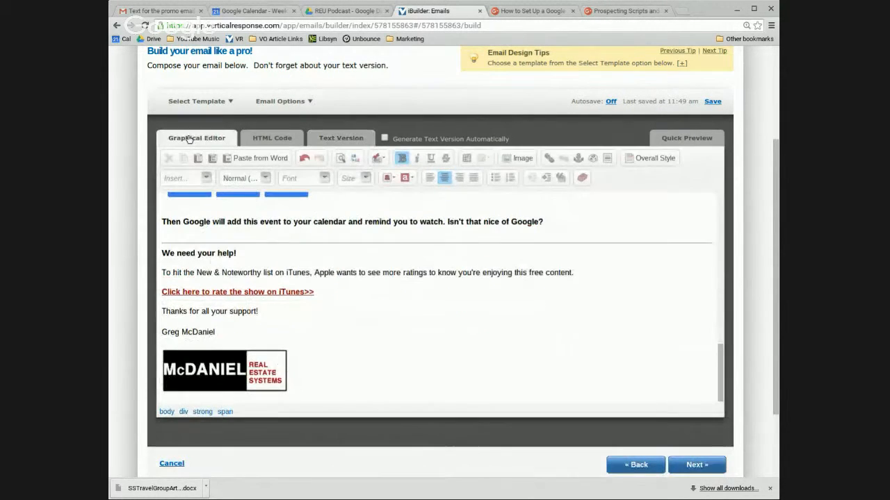
click(339, 138)
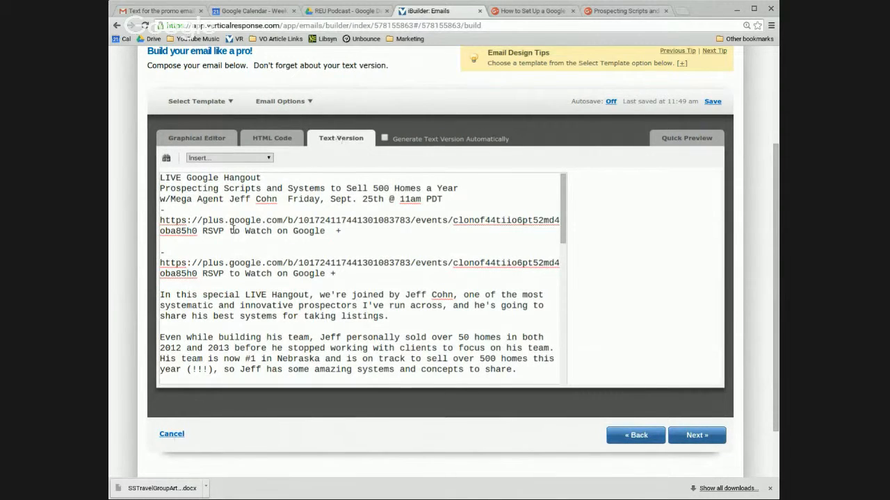
scroll(272, 214, up, 1)
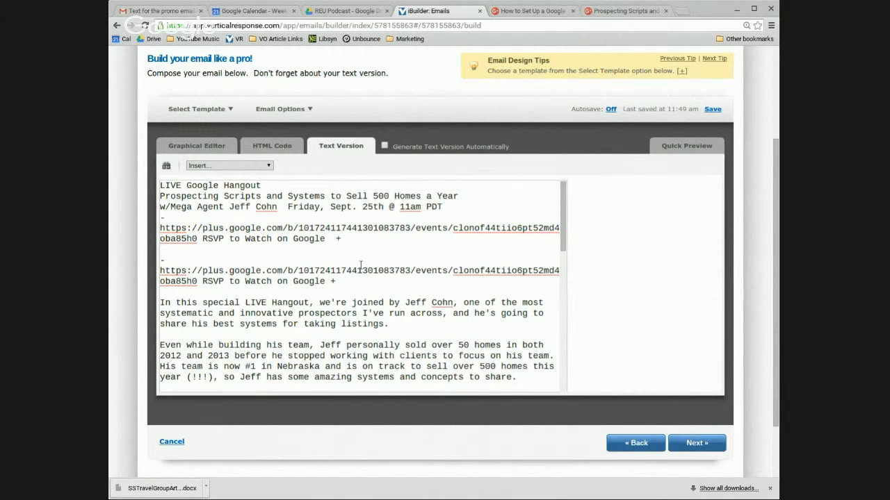
drag(349, 239, 157, 227)
key(BackSpace)
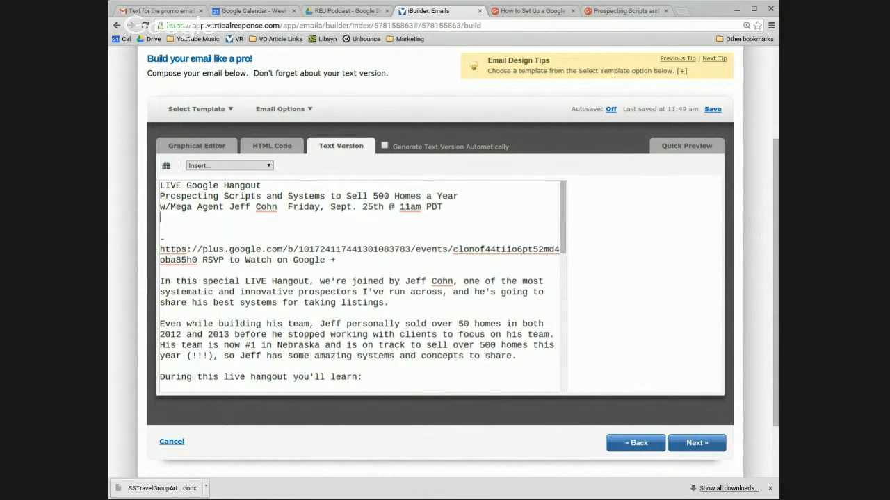
key(BackSpace)
key(BackSpace)
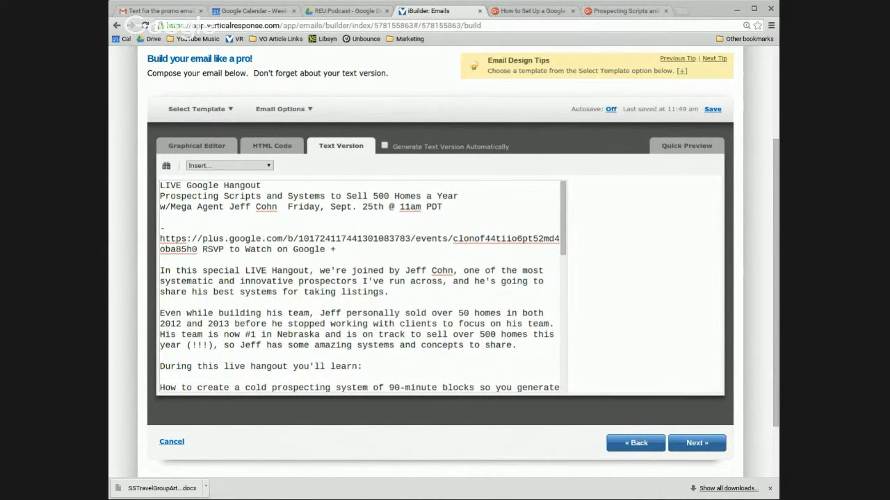
Remove the hyphen before the first RSVP link and move "RSVP to Watch on Google +" to its own line directly above the link.
key(BackSpace)
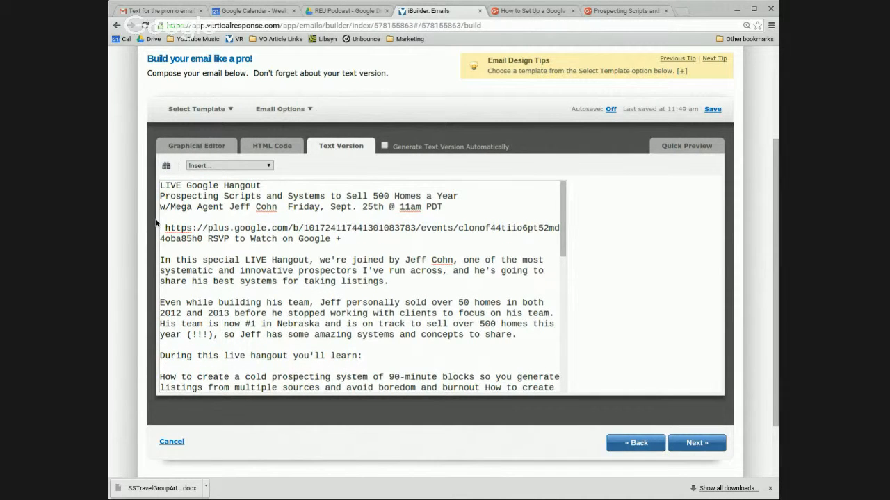
drag(343, 242, 207, 235)
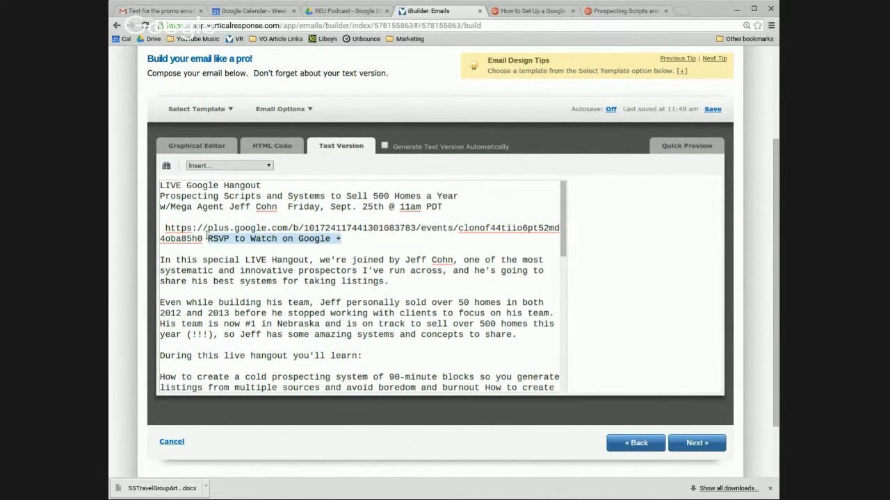
key(ctrl+x)
click(172, 215)
key(Return)
key(ctrl+v)
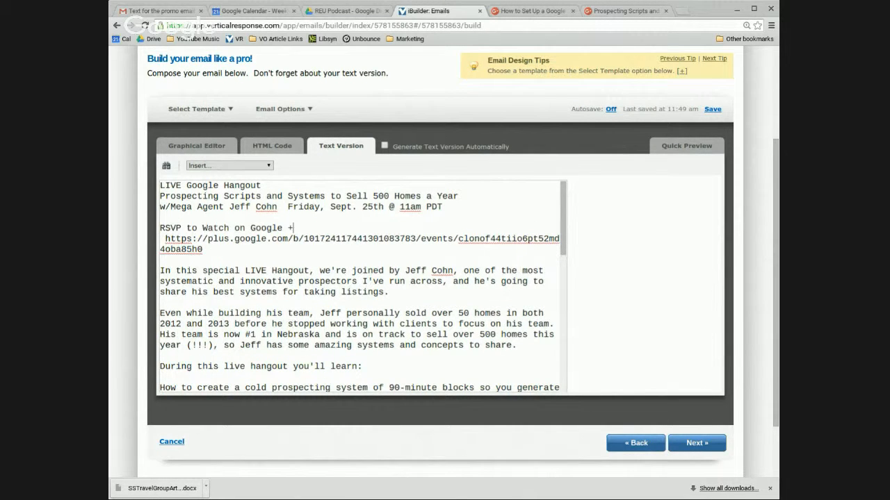
click(164, 238)
key(BackSpace)
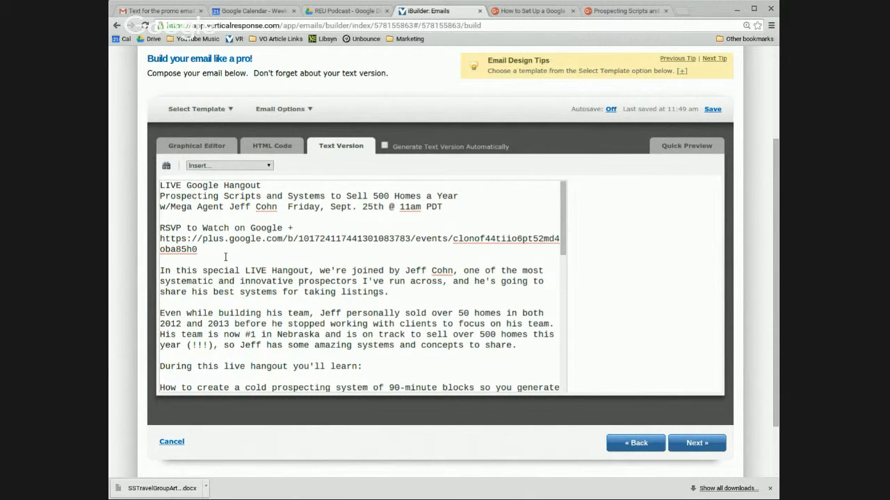
Insert blank lines before the "How to create a database prospecting system" and "Why you should go on 5 appts/wk" items in the text version.
scroll(225, 257, down, 5)
scroll(234, 259, down, 1)
scroll(264, 250, up, 2)
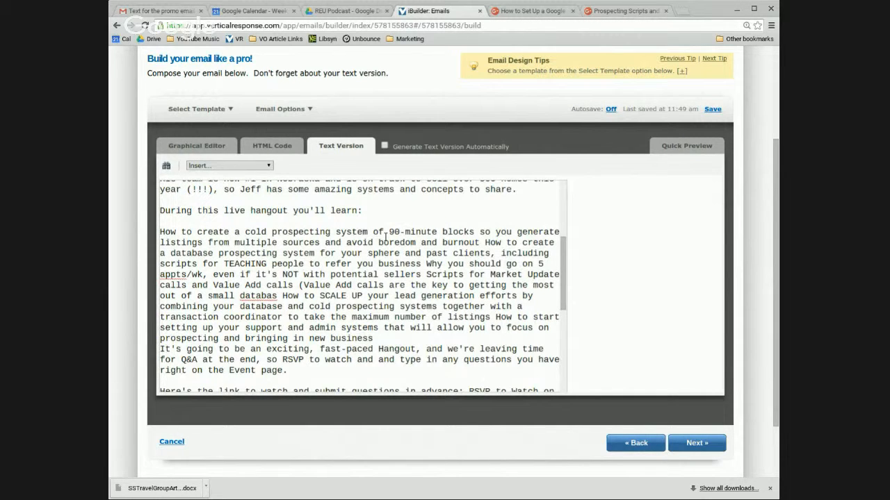
click(485, 242)
key(Return)
key(Return)
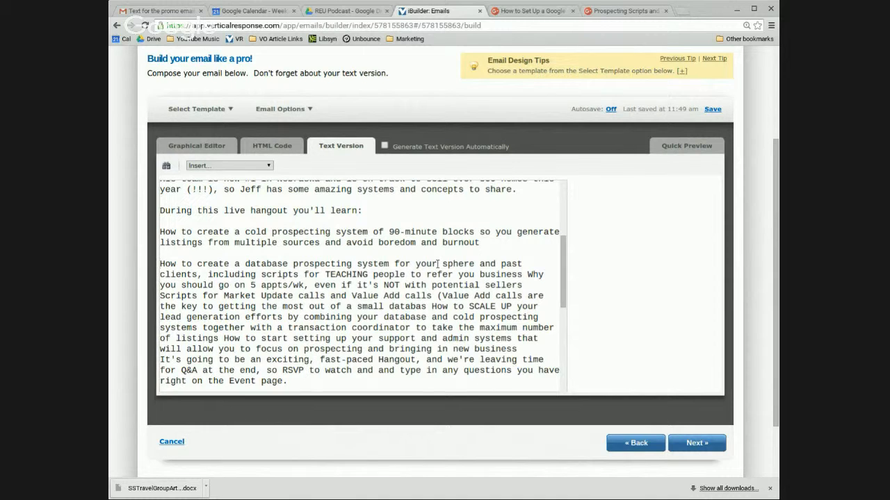
click(526, 274)
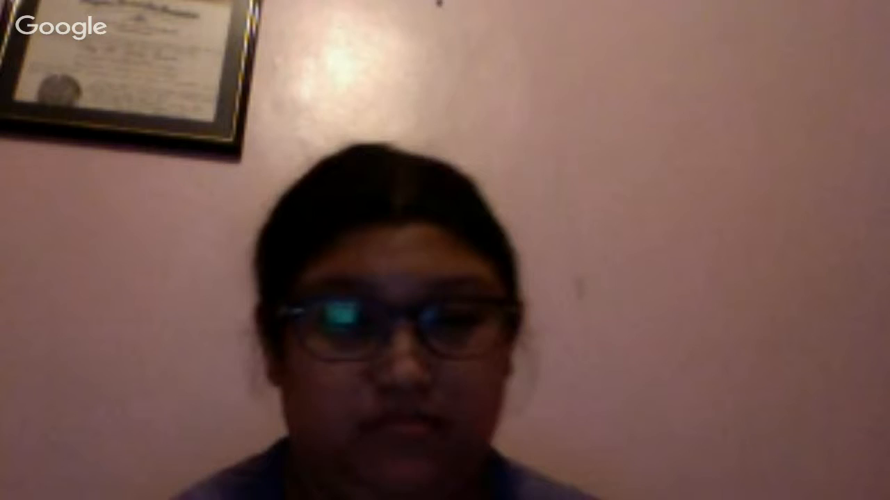
key(Return)
key(Return)
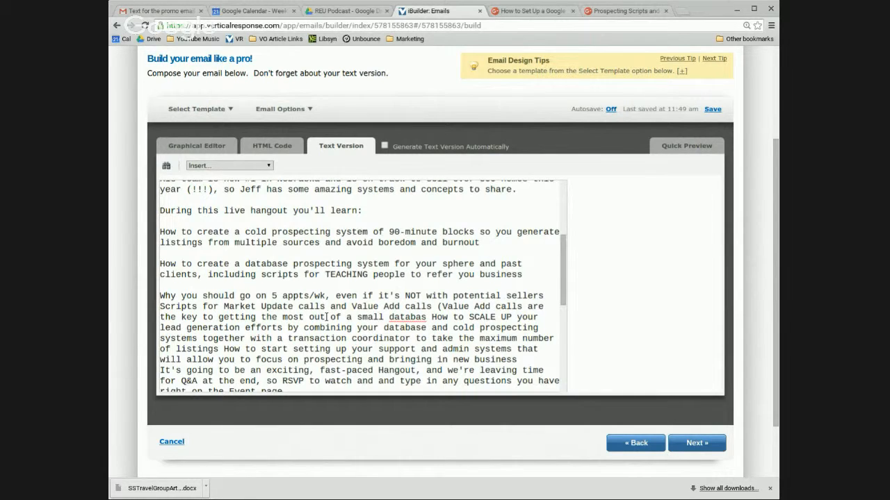
Insert blank lines before the "How to SCALE UP" and "How to start setting up" items and after the list's last item.
scroll(347, 327, down, 1)
click(430, 295)
key(Return)
key(Return)
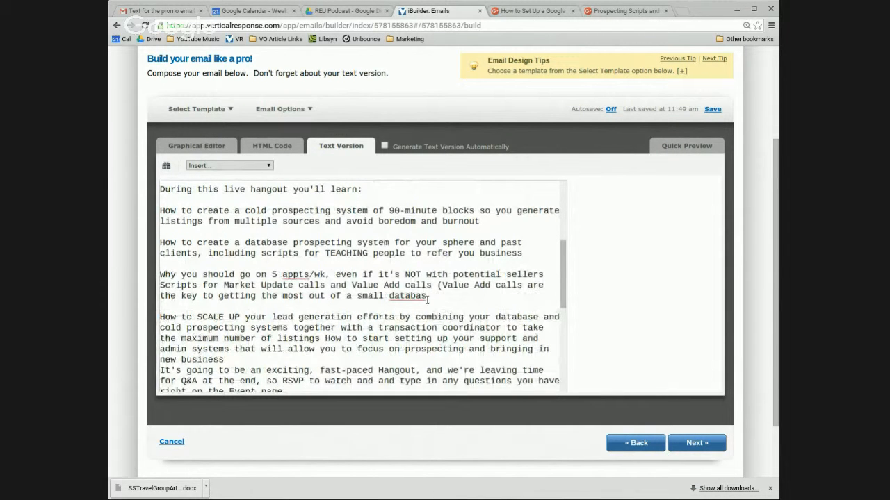
scroll(426, 301, down, 1)
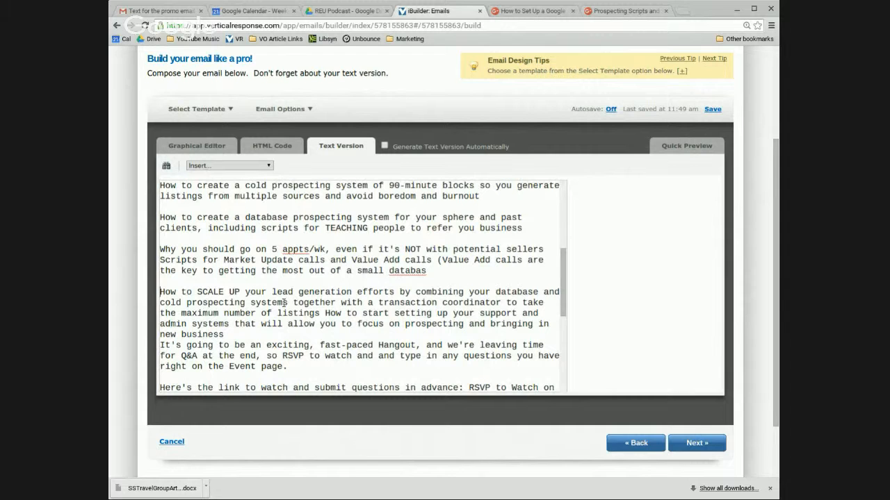
click(325, 312)
key(Return)
key(Return)
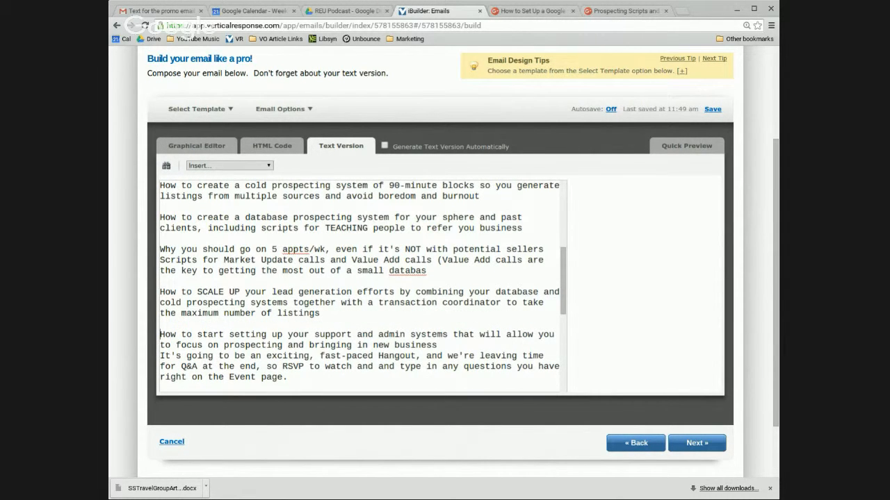
click(441, 345)
key(Return)
key(Return)
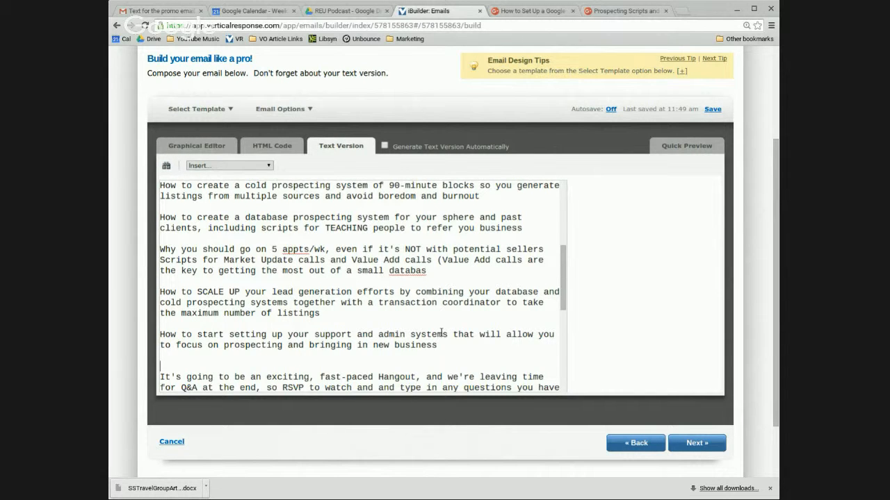
Remove the hyphen between "RSVP to Watch on Google +" and the link in the "Here's the link to watch" paragraph.
scroll(442, 333, up, 2)
scroll(295, 260, down, 4)
scroll(295, 260, down, 2)
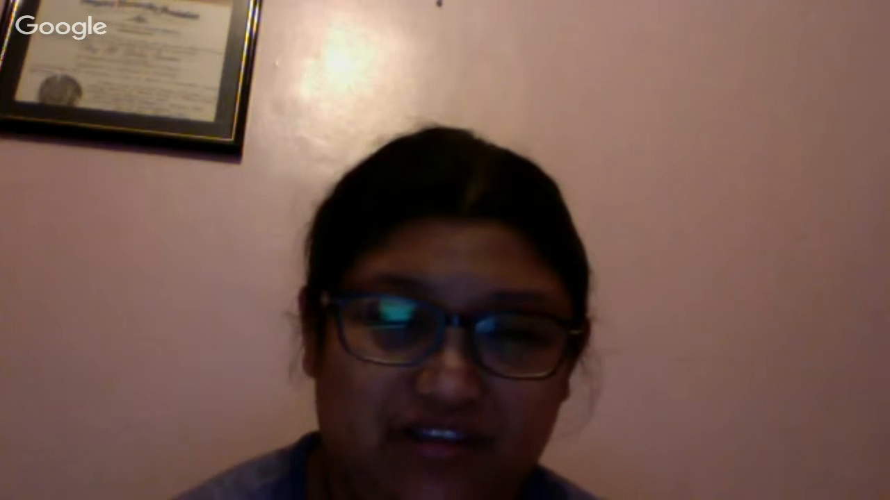
scroll(169, 286, down, 1)
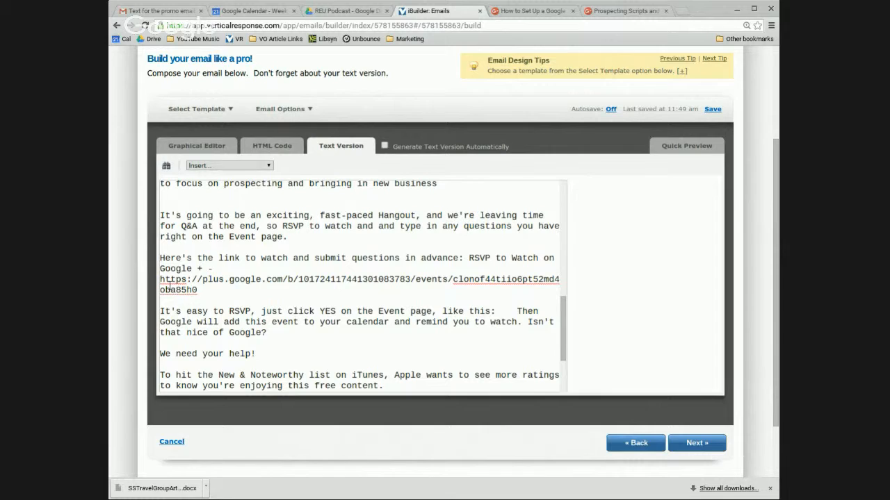
click(160, 279)
key(BackSpace)
key(BackSpace)
key(BackSpace)
Remove the leading hyphens and spaces before the iTunes rating link and the website link below the signature.
scroll(195, 284, down, 1)
scroll(195, 283, down, 3)
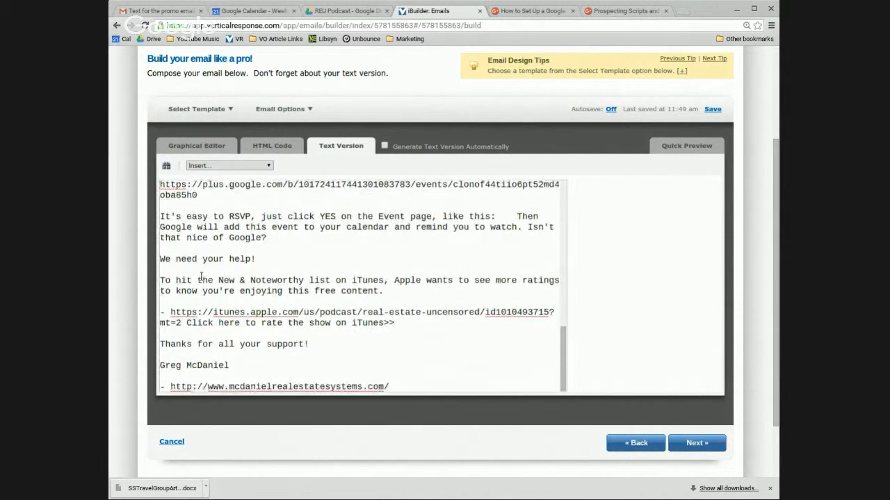
click(164, 303)
key(BackSpace)
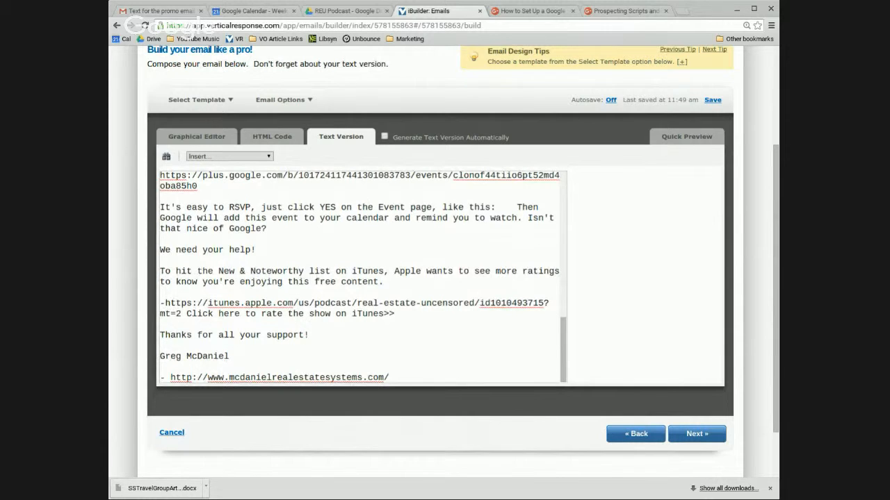
key(BackSpace)
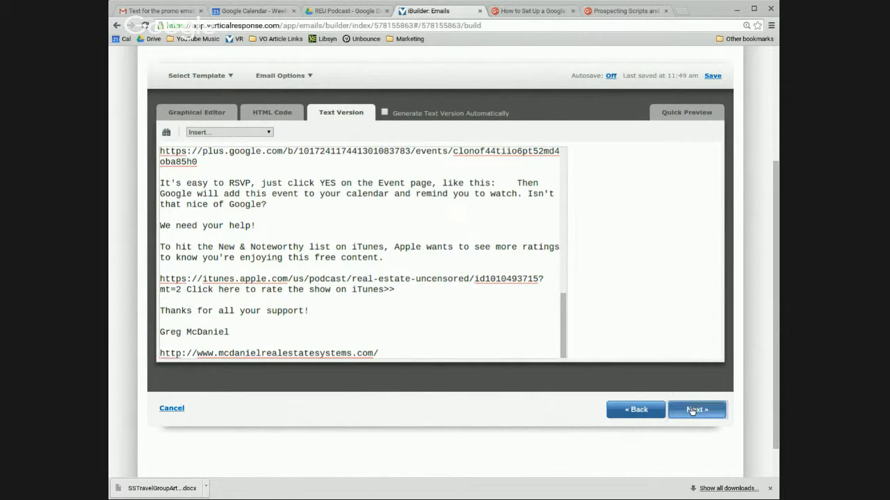
Continue to the preview stage and check the heading lines of the email's text version for stray characters.
click(692, 410)
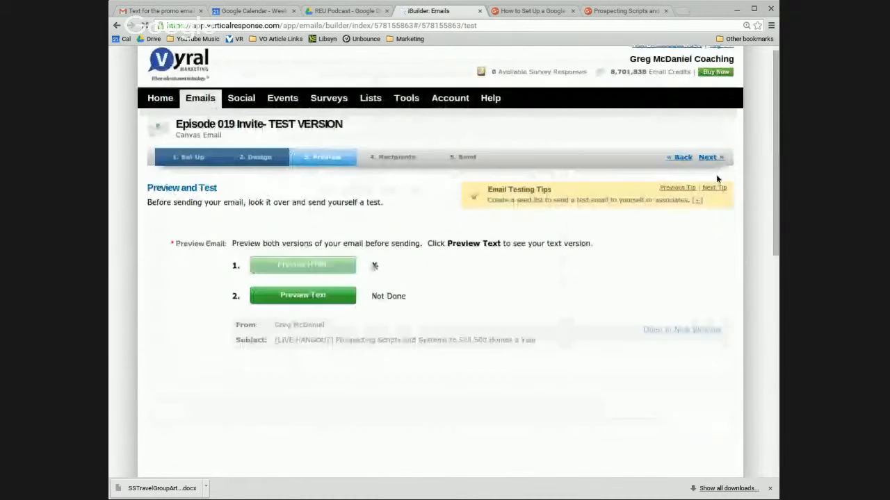
scroll(748, 237, down, 1)
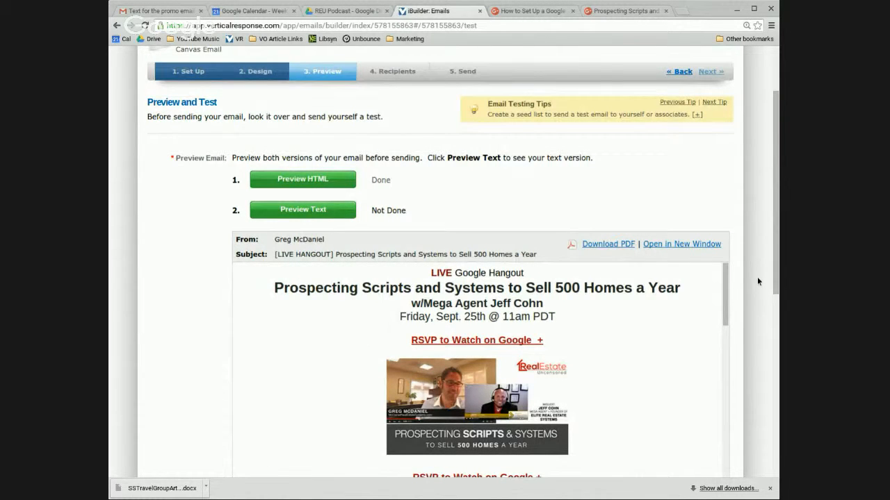
scroll(758, 278, down, 3)
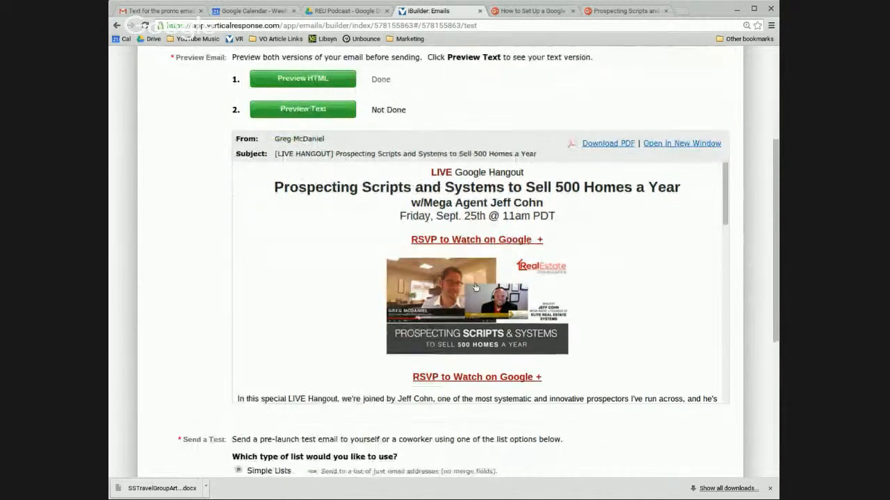
click(299, 111)
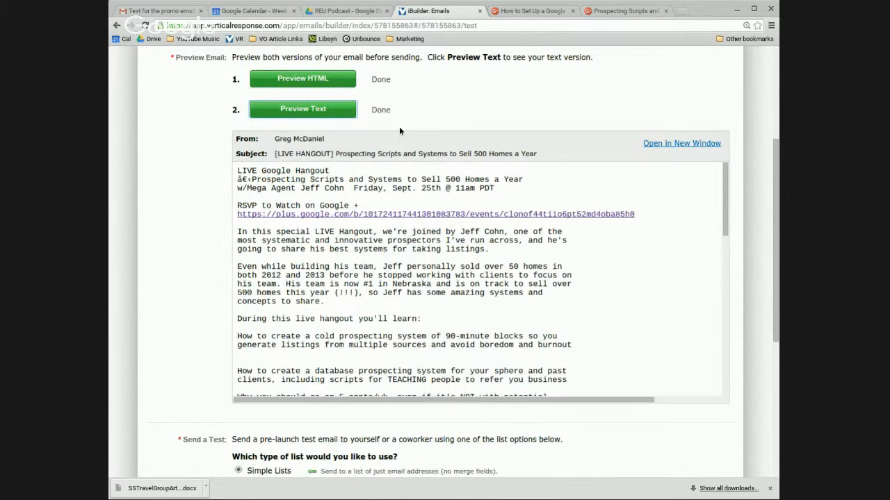
scroll(239, 226, up, 1)
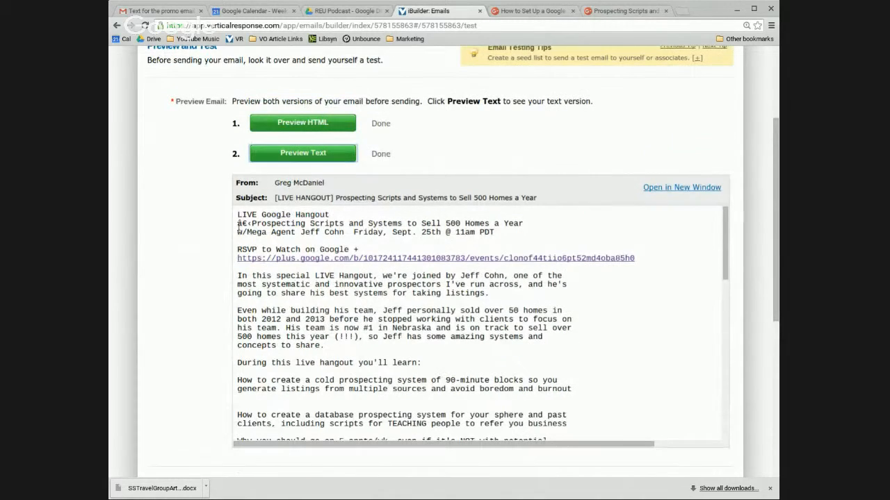
triple_click(242, 223)
click(250, 223)
drag(252, 223, 231, 222)
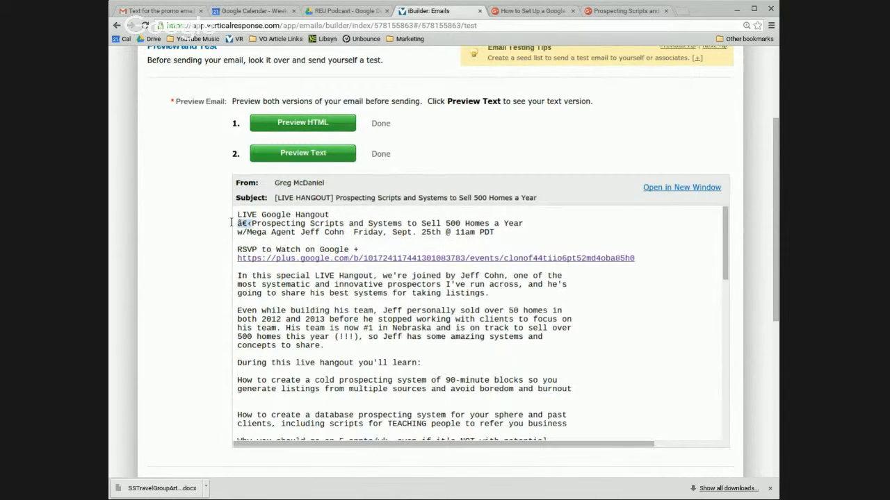
Return to the design stage, remove the stray characters before "Prospecting Scripts" in the text version, and save by continuing to the preview.
scroll(686, 135, up, 3)
click(675, 91)
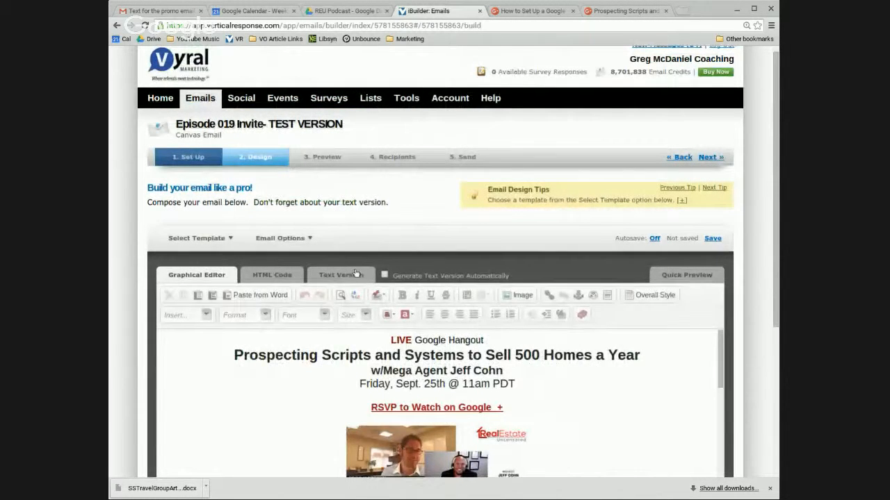
click(160, 326)
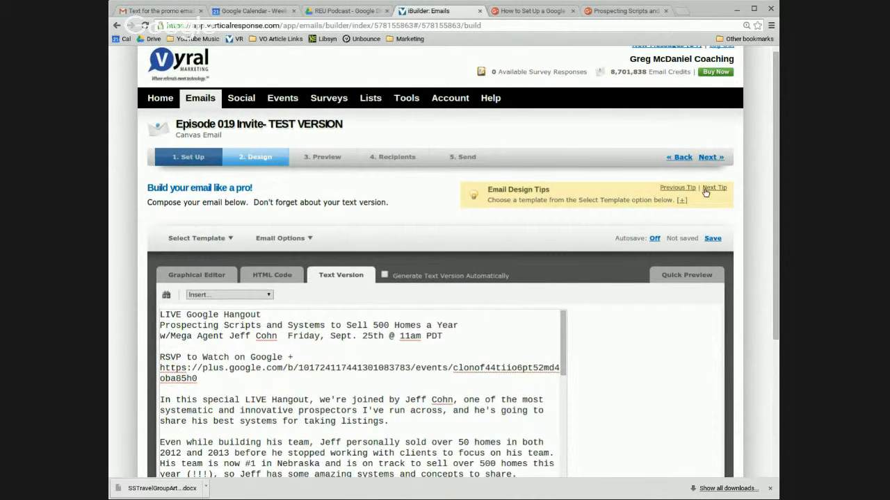
click(709, 158)
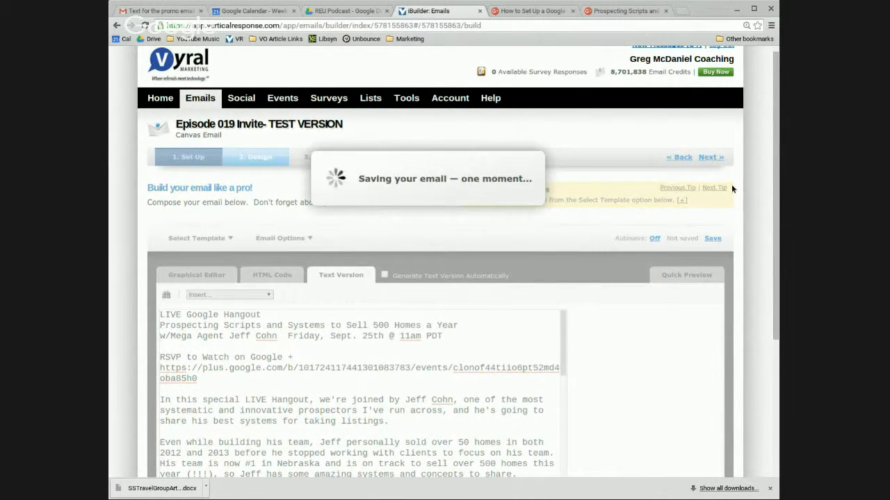
Preview the text version again and check its heading, list spacing and closing section.
scroll(442, 267, down, 5)
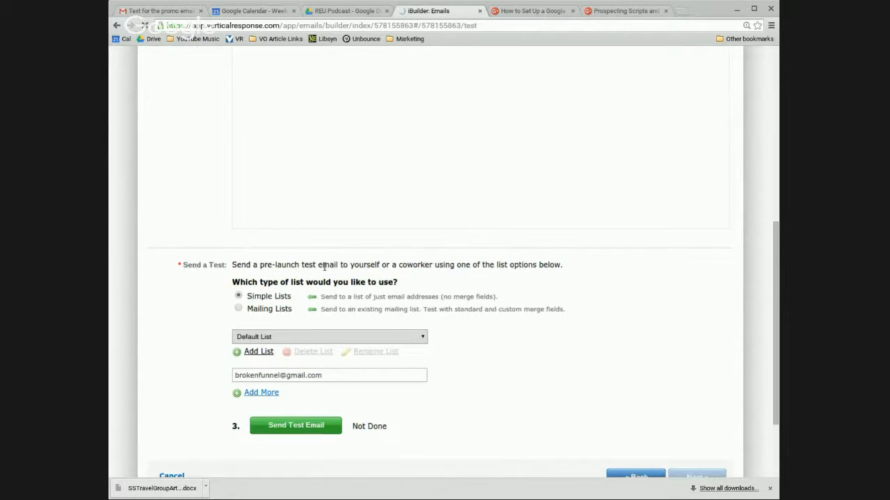
scroll(324, 266, up, 3)
click(298, 113)
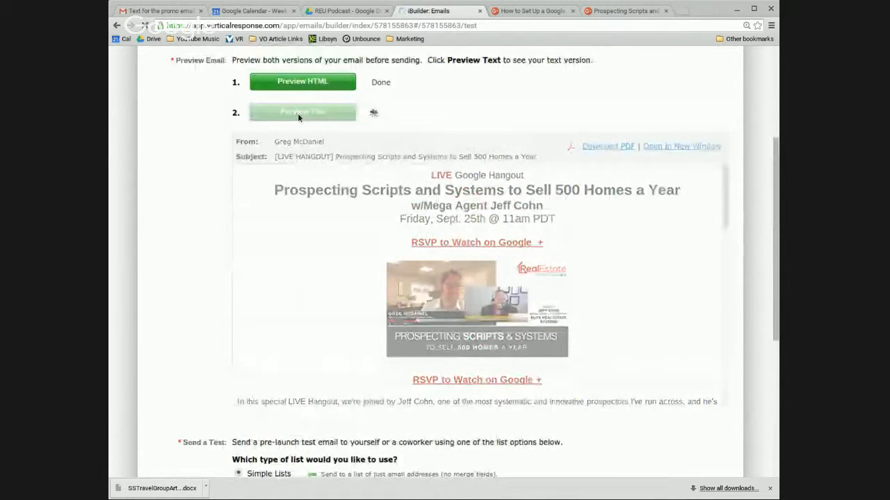
scroll(302, 281, down, 2)
scroll(302, 282, down, 3)
scroll(302, 283, up, 2)
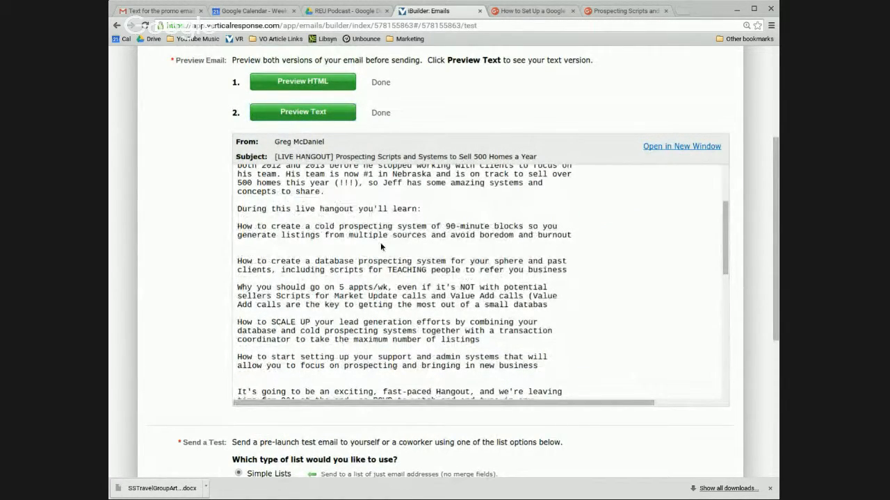
Preview the HTML version and review its date line, RSVP links, bullet list and closing section down to the signature.
click(300, 83)
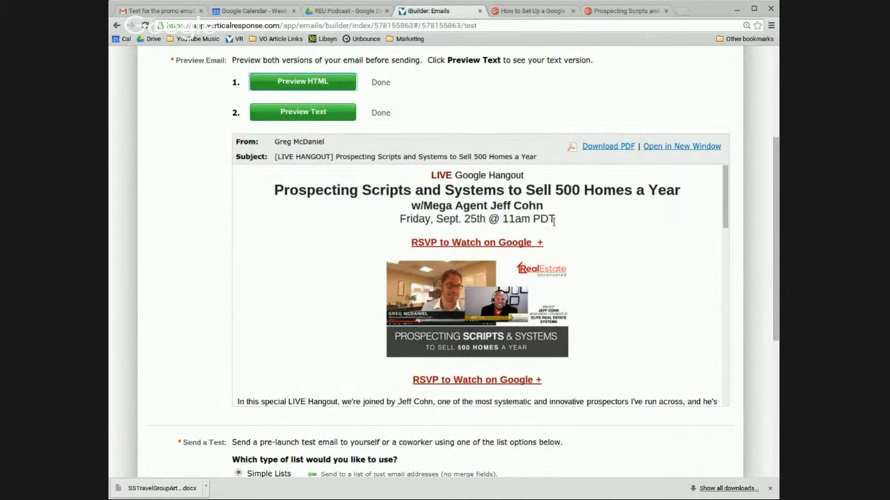
drag(400, 218, 560, 219)
click(581, 218)
scroll(585, 224, down, 2)
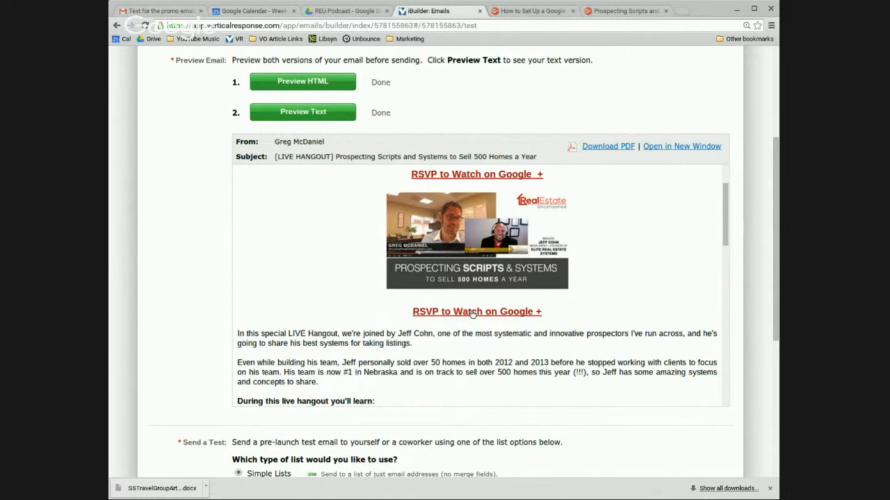
scroll(473, 311, down, 5)
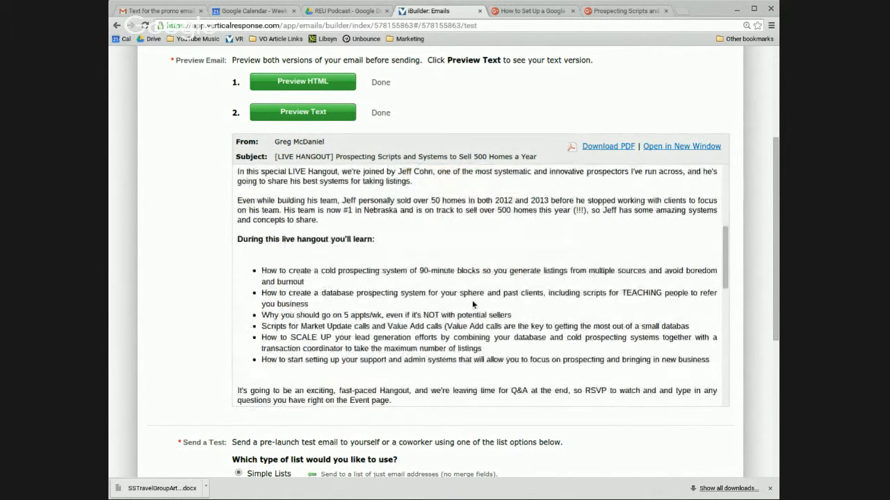
scroll(473, 304, down, 1)
double_click(278, 222)
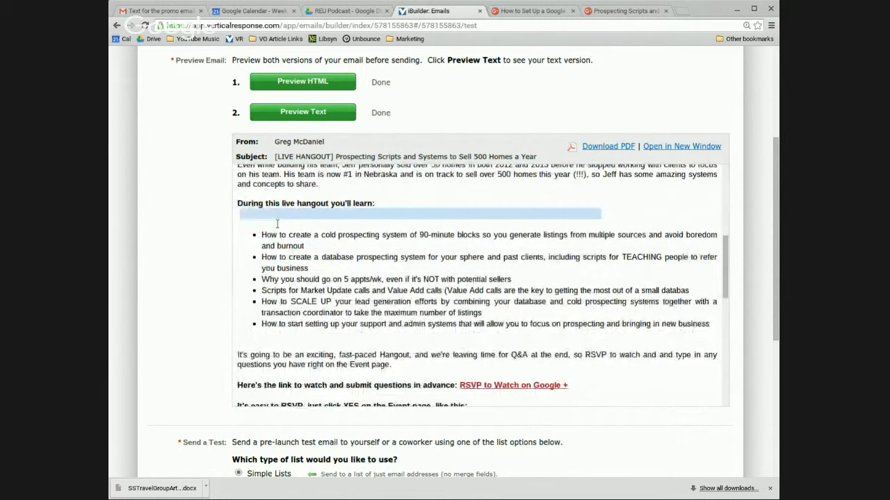
scroll(371, 228, down, 3)
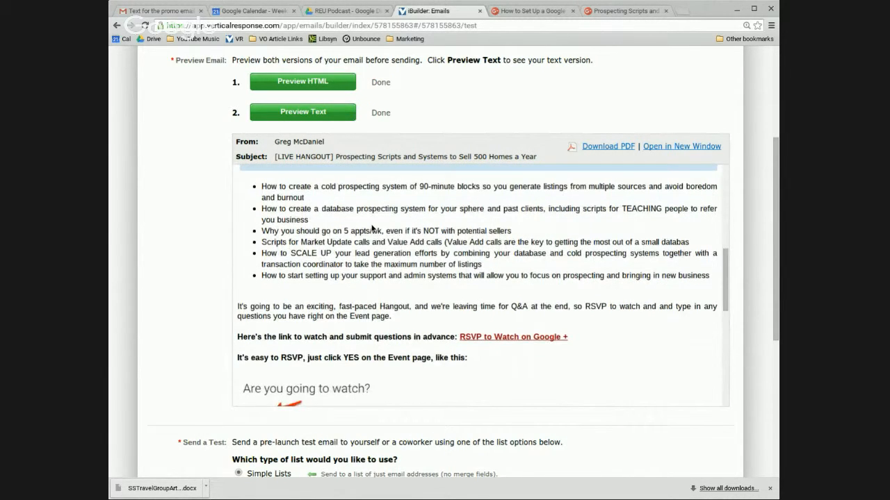
scroll(372, 228, down, 5)
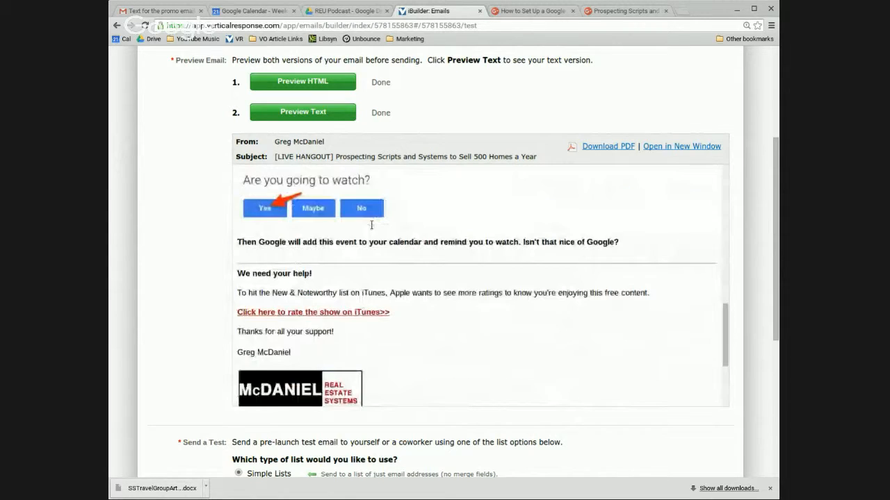
Return to the design stage, tidy the spacing below "During this live hangout you'll learn:" in the text version, and save by continuing to the preview.
scroll(758, 95, up, 2)
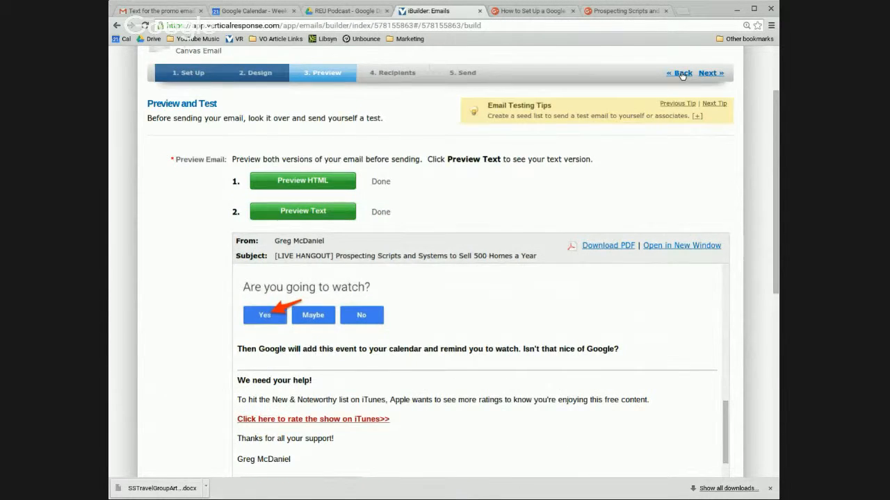
click(682, 73)
scroll(365, 405, down, 2)
scroll(365, 405, down, 5)
click(191, 329)
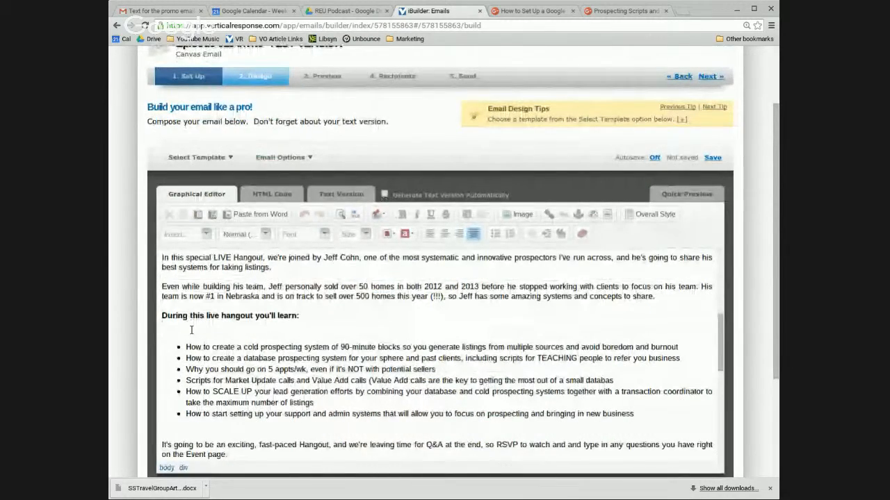
click(347, 194)
scroll(203, 358, down, 5)
scroll(206, 358, up, 1)
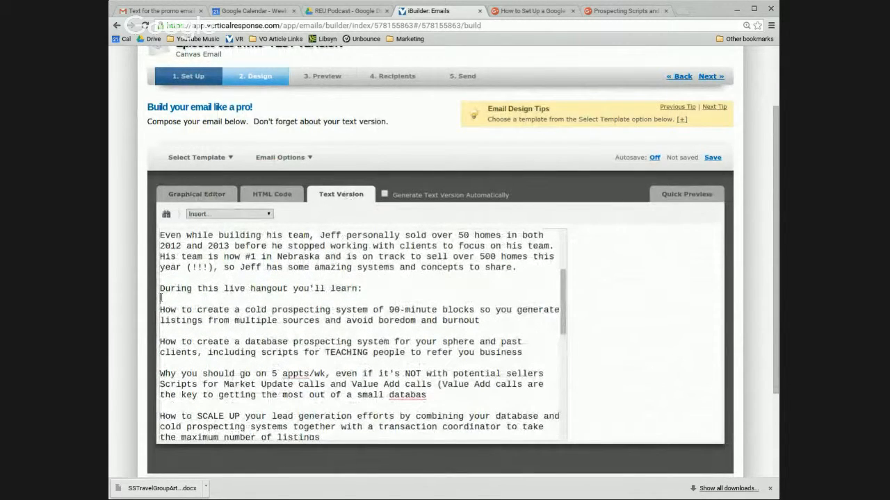
click(161, 298)
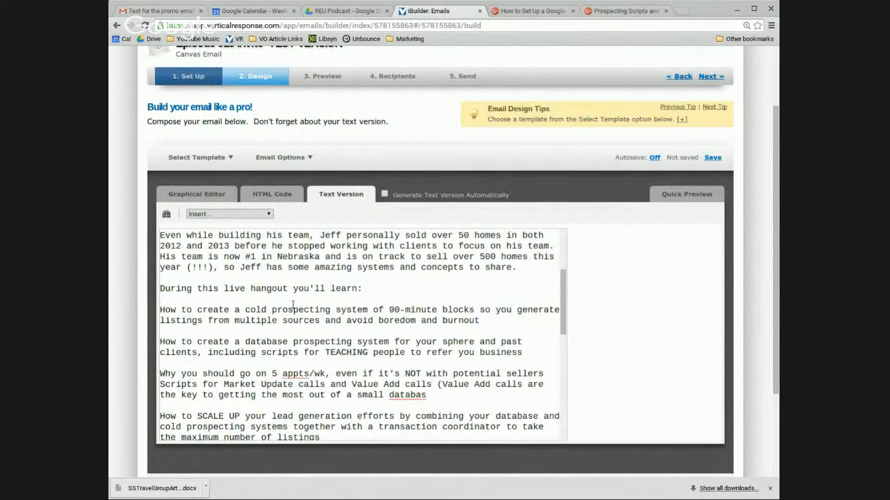
scroll(292, 306, down, 6)
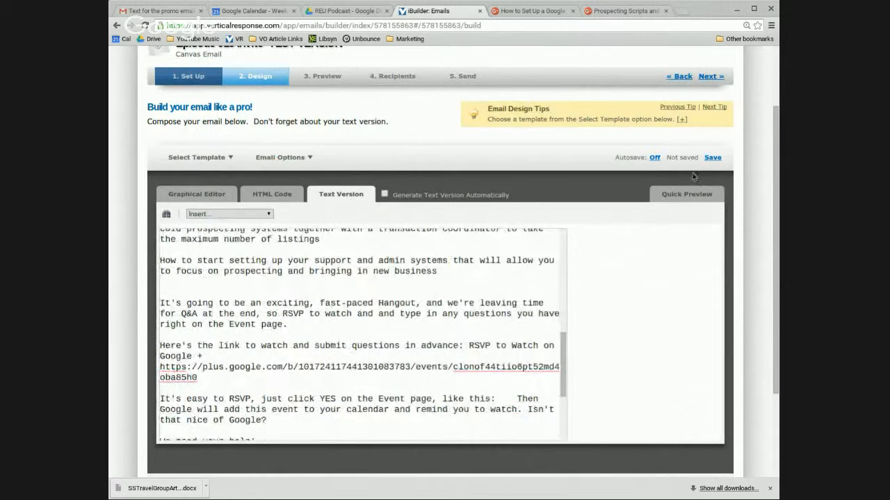
click(708, 76)
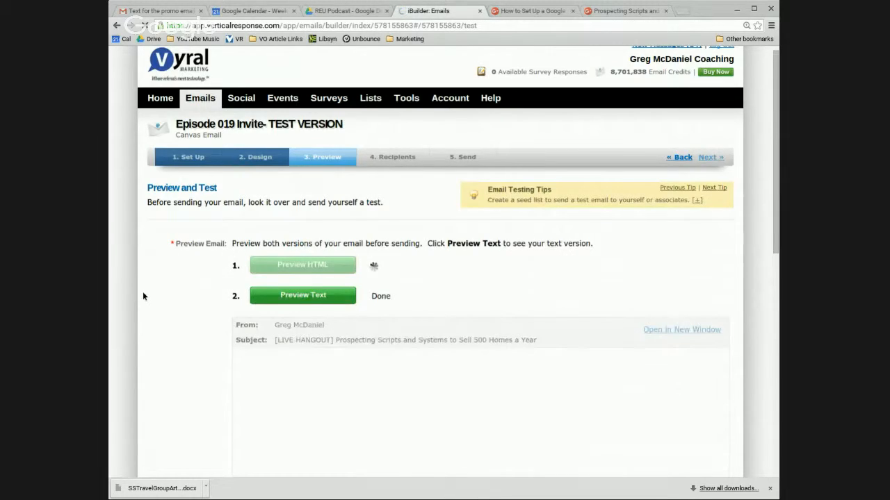
Preview the text version and check the spacing between the items under "During this live hangout you'll learn:".
scroll(143, 291, down, 3)
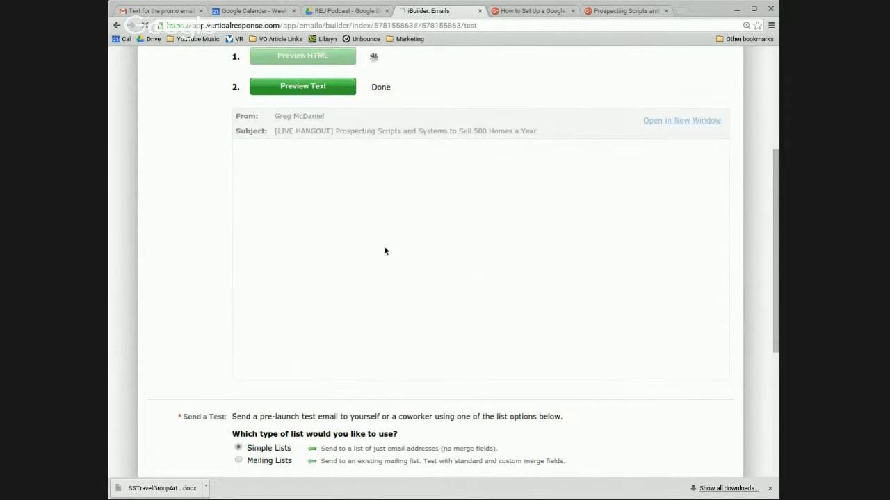
scroll(385, 251, down, 5)
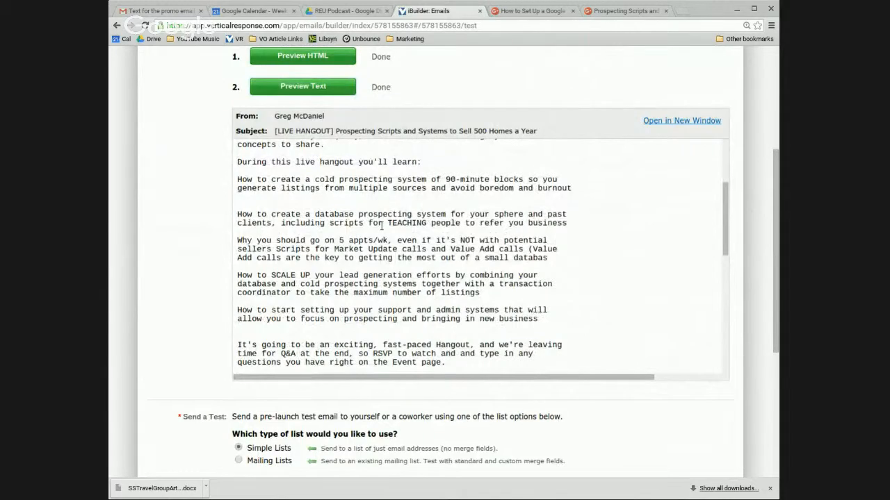
scroll(381, 228, down, 2)
scroll(381, 228, up, 2)
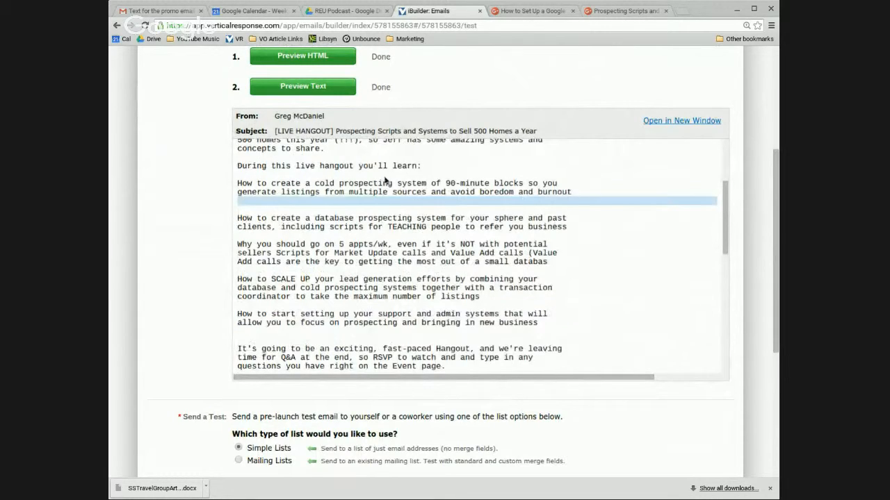
Return to the design stage, adjust the text version's spacing before "How to create a database prospecting system", and save by continuing to the preview.
scroll(737, 174, up, 3)
click(691, 89)
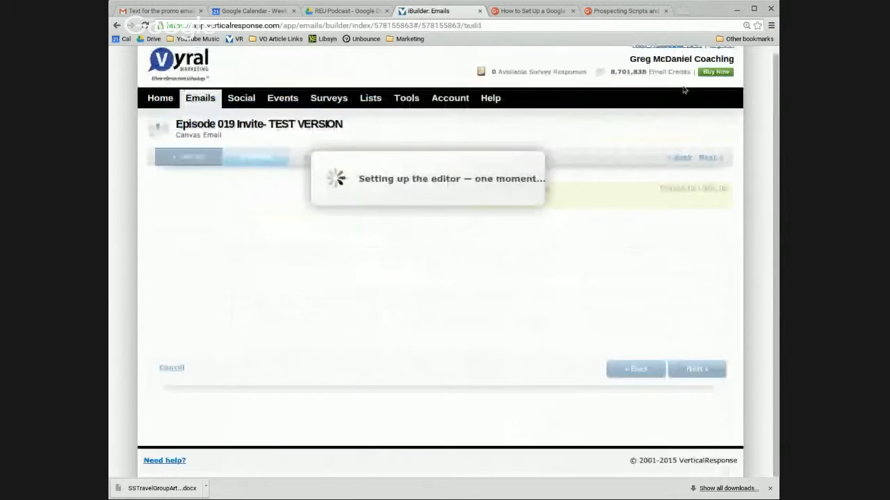
click(344, 275)
scroll(376, 403, down, 1)
scroll(375, 403, up, 1)
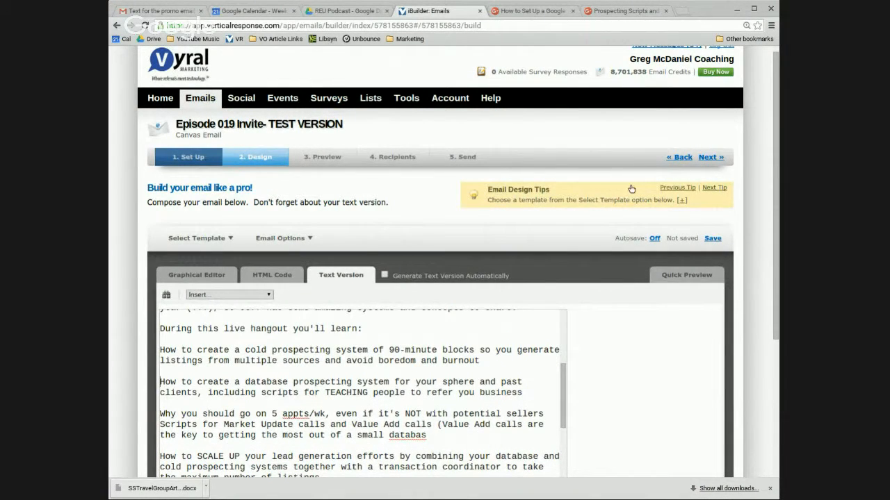
click(703, 157)
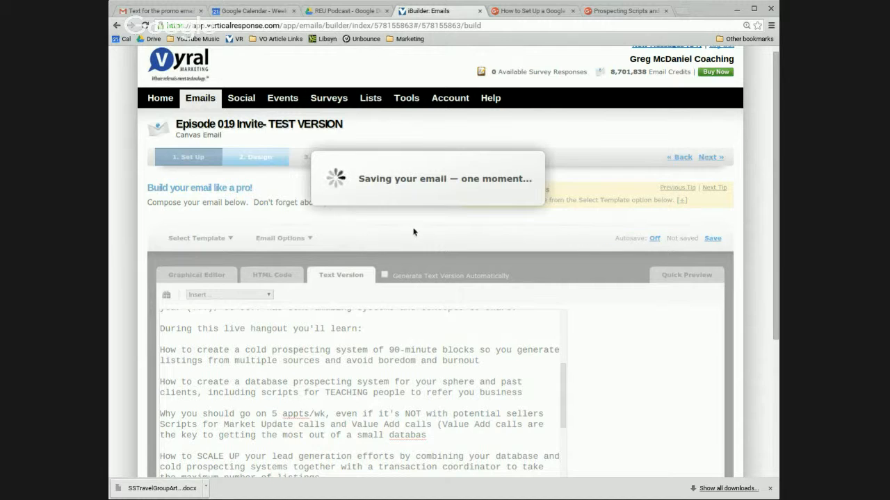
Preview the text version once more, checking its heading, RSVP link and list spacing, and look over the test-sending options.
scroll(198, 358, down, 3)
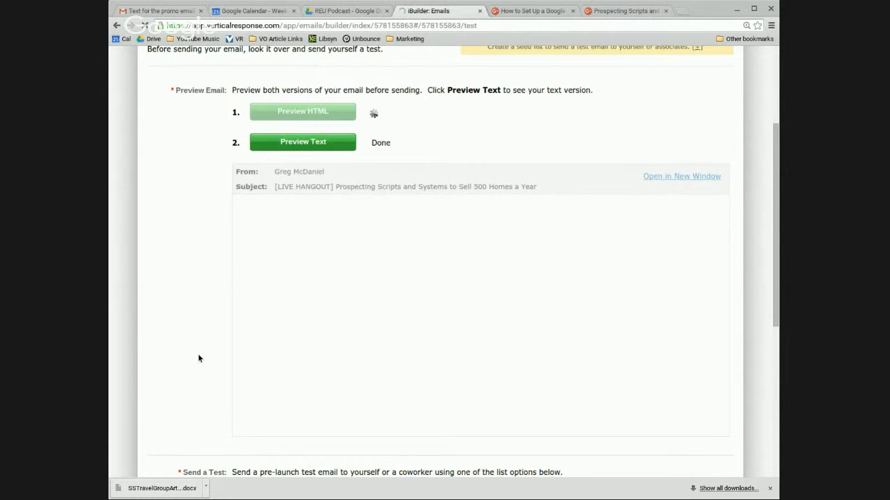
click(319, 137)
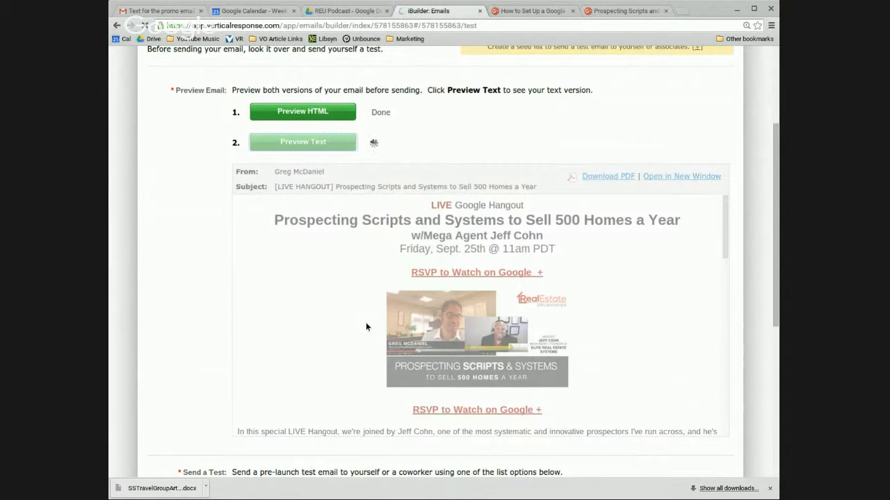
scroll(363, 319, down, 3)
scroll(364, 319, down, 5)
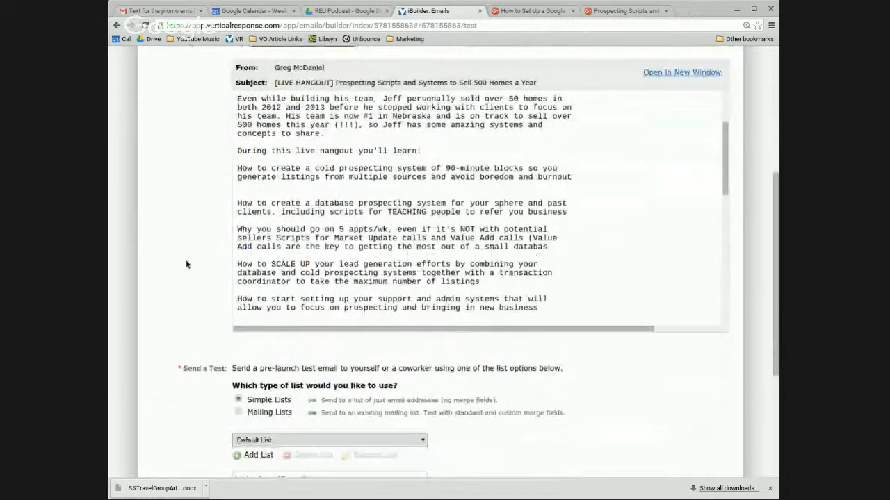
scroll(184, 260, down, 5)
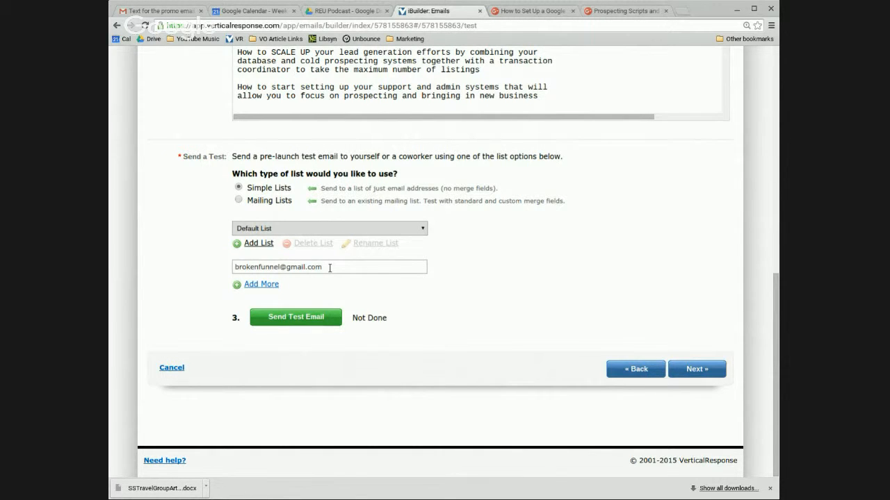
scroll(470, 235, up, 7)
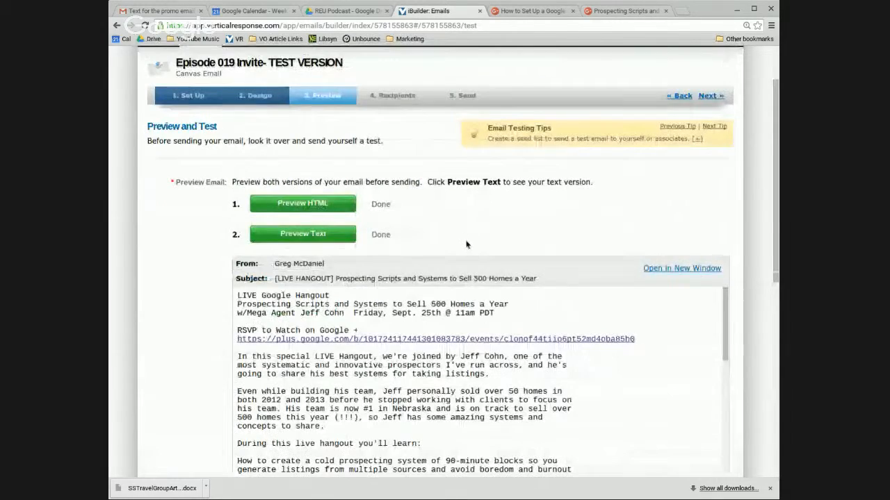
Save the recipient's e-mail address in the Default List and send a test email to it.
scroll(157, 315, down, 7)
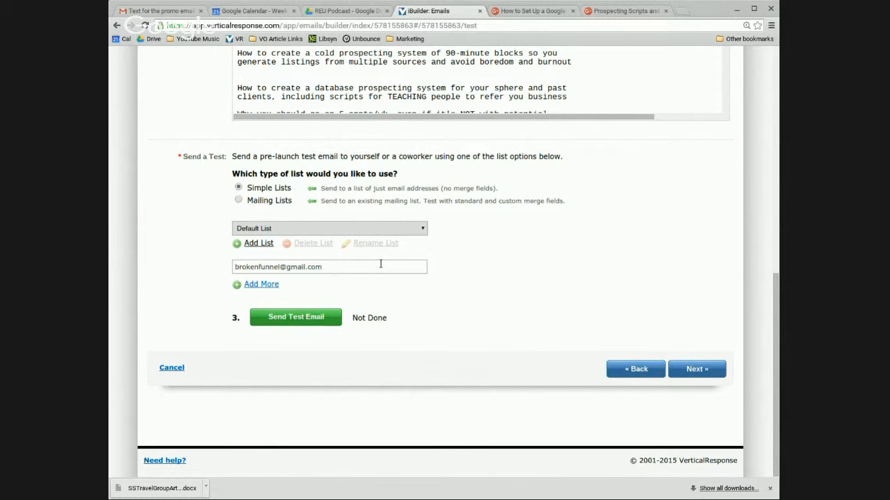
click(341, 265)
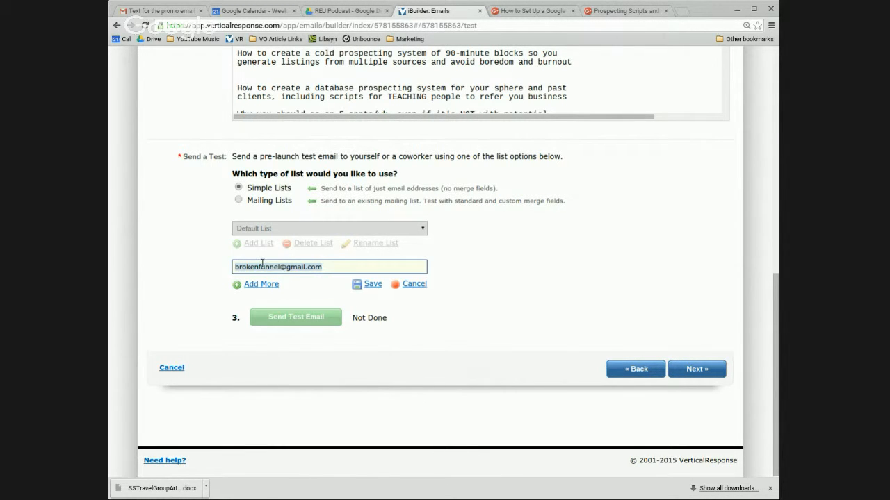
click(283, 267)
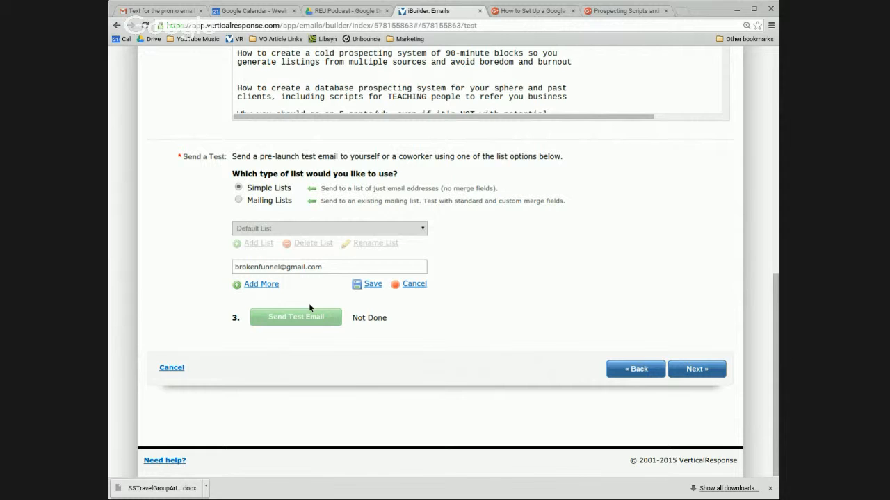
click(374, 285)
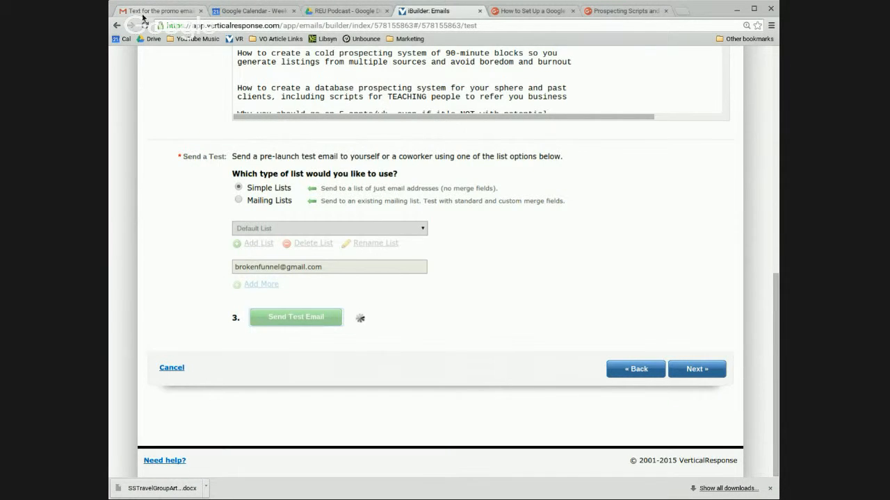
Switch to Gmail, open the HTML-format test message in the inbox, and review its content down to the signature.
click(142, 14)
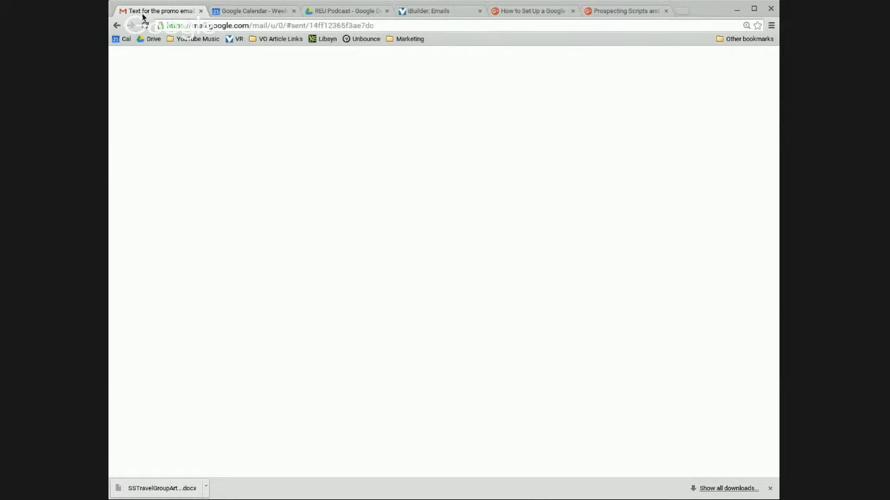
click(157, 132)
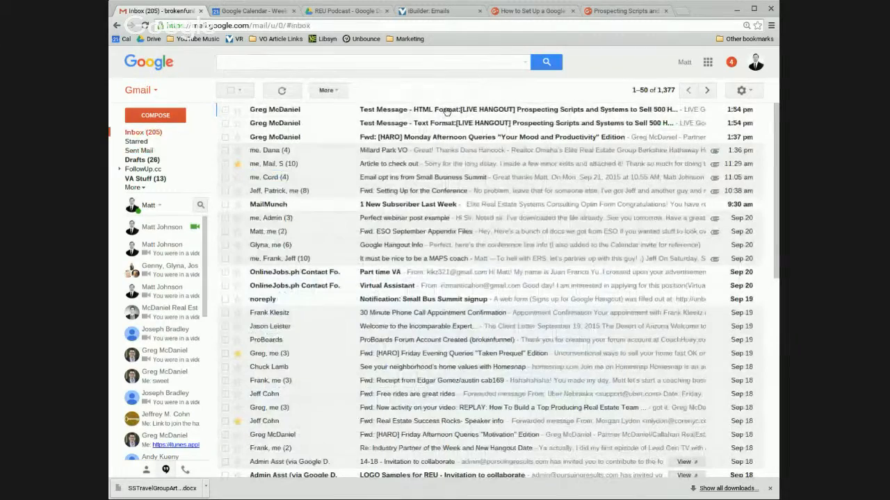
click(447, 111)
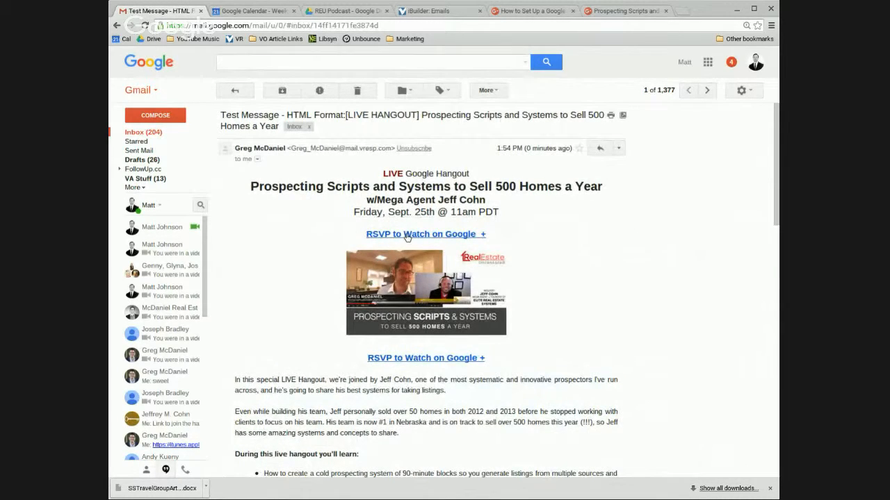
scroll(610, 264, down, 5)
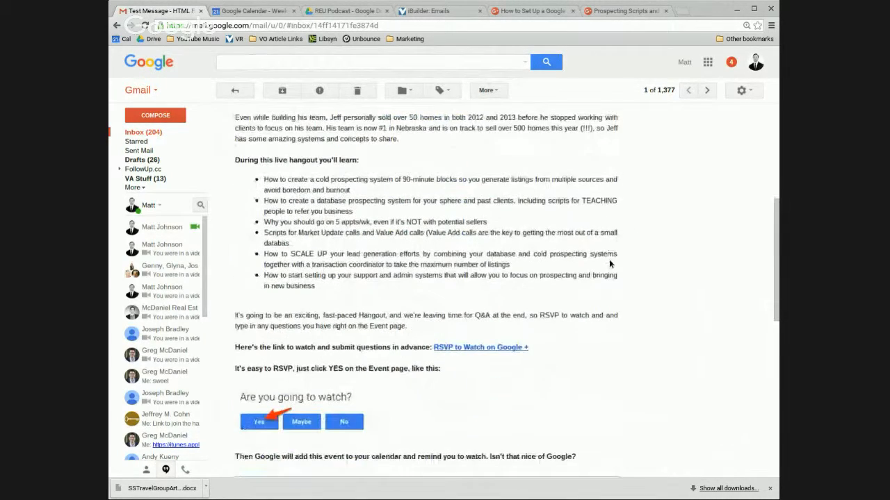
scroll(609, 264, down, 3)
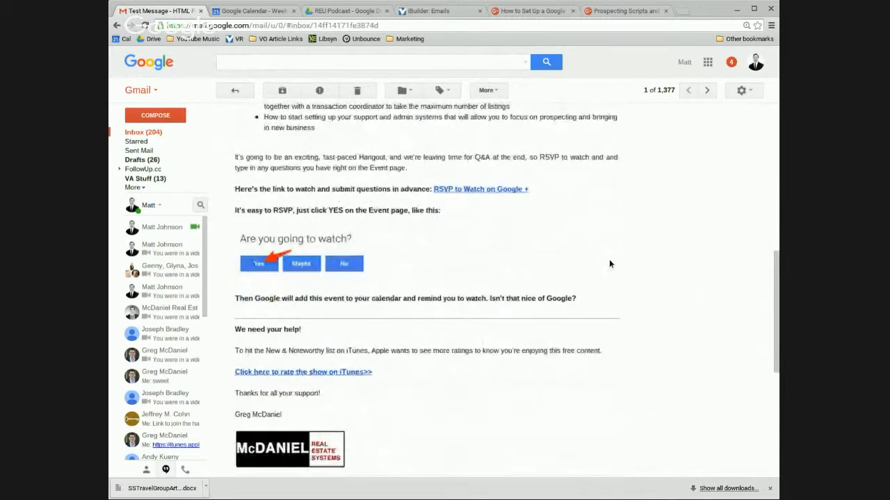
scroll(611, 264, up, 4)
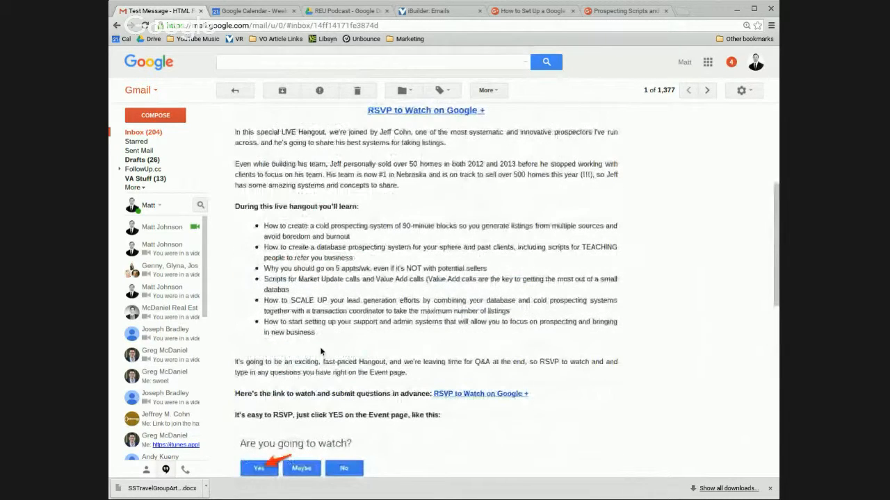
Recheck the HTML test message's body paragraphs, bullet list, hangout image and heading with the date line.
drag(451, 379, 242, 135)
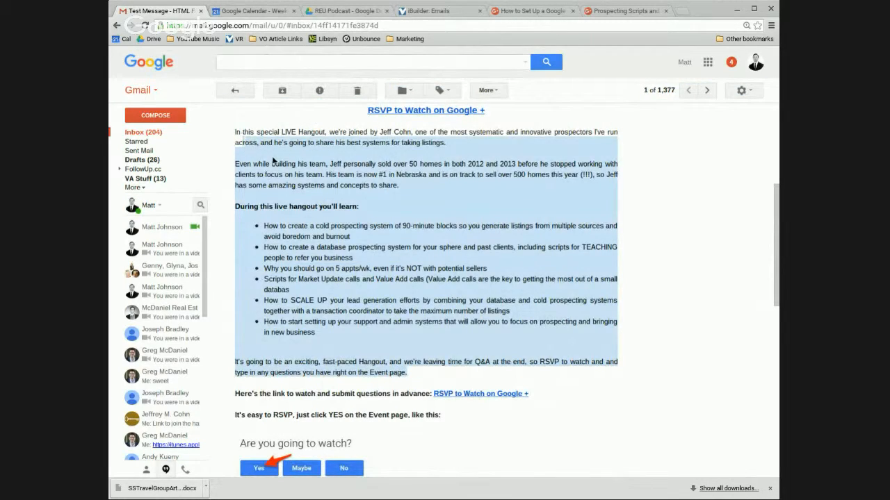
click(243, 136)
scroll(434, 228, up, 3)
scroll(438, 301, down, 1)
scroll(438, 302, up, 3)
scroll(603, 260, down, 6)
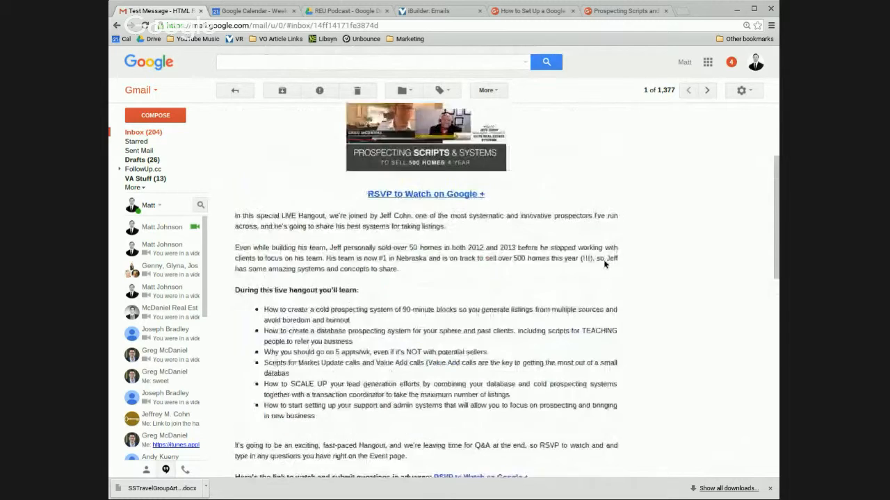
scroll(600, 258, up, 3)
scroll(599, 258, up, 4)
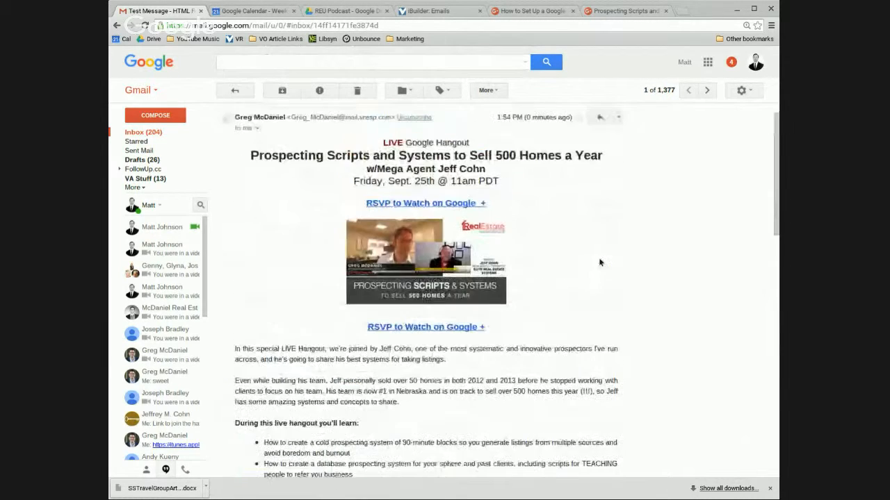
Open each of the three RSVP to Watch on Google + links in the HTML test message, returning to the message between them.
click(403, 234)
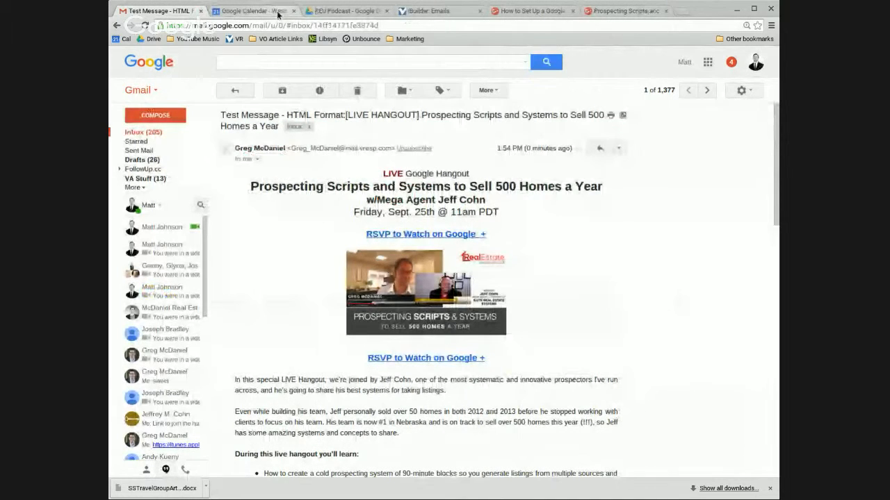
click(416, 286)
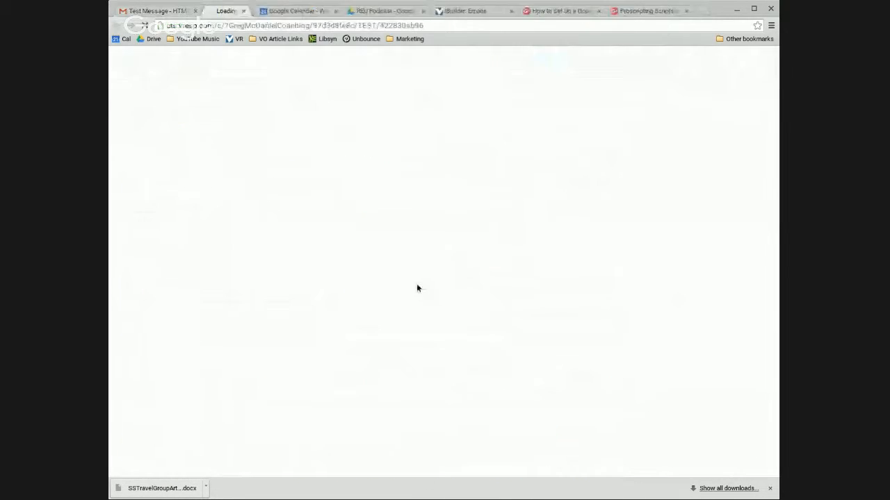
click(150, 12)
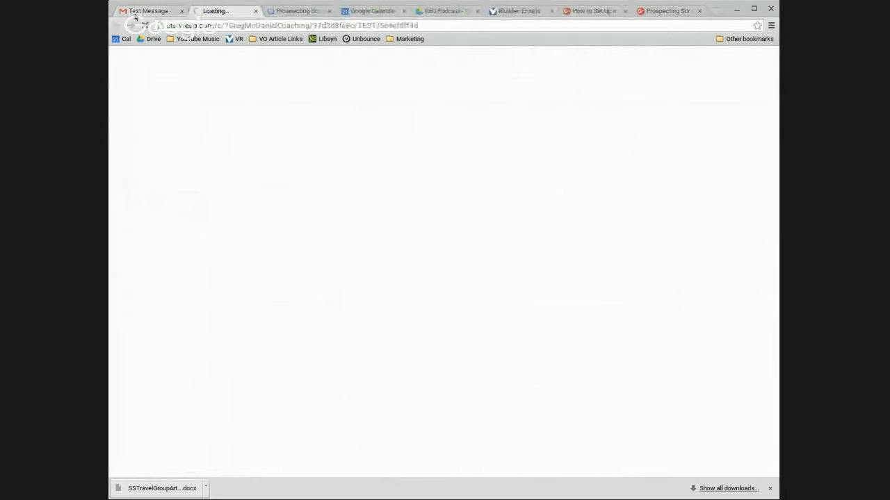
click(135, 13)
scroll(465, 174, down, 7)
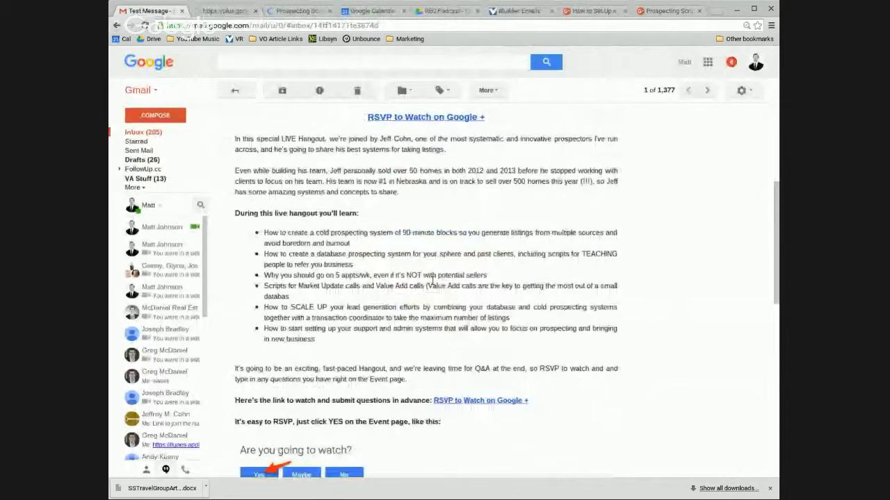
click(465, 183)
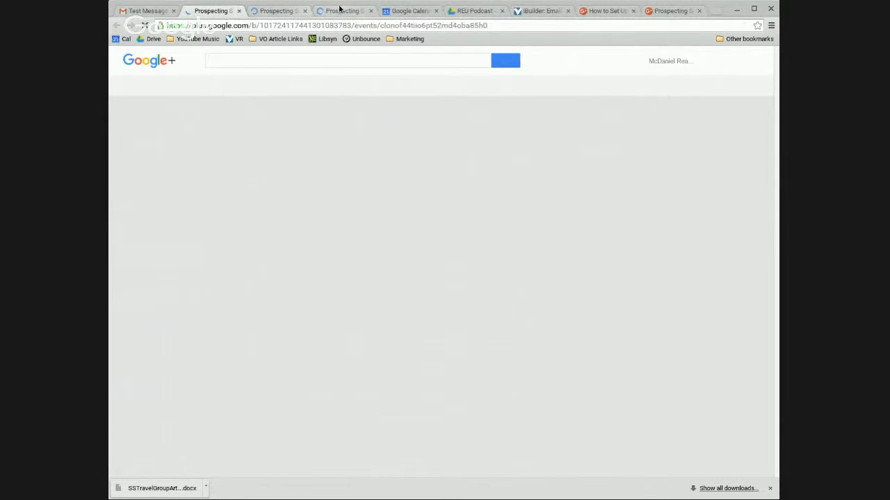
Check the Google+ event pages opened from the RSVP links, close them, and return to the HTML test message.
click(326, 13)
click(274, 11)
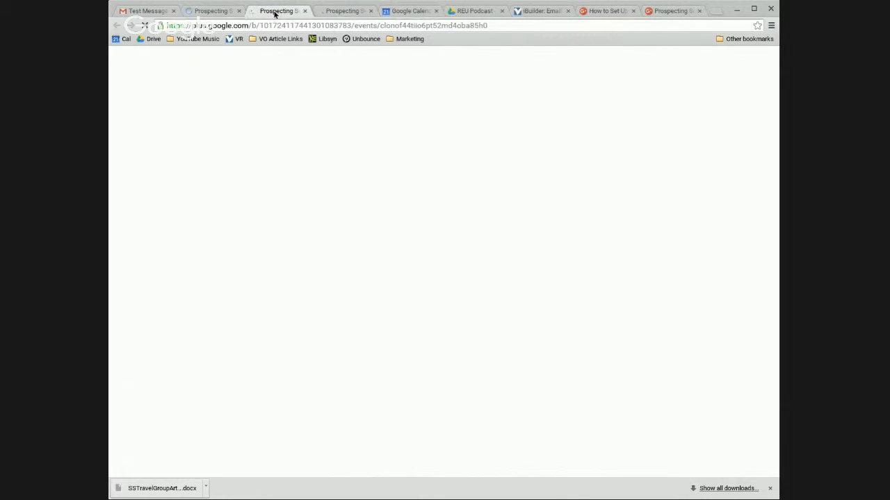
click(215, 11)
click(370, 10)
click(305, 10)
click(238, 11)
click(159, 12)
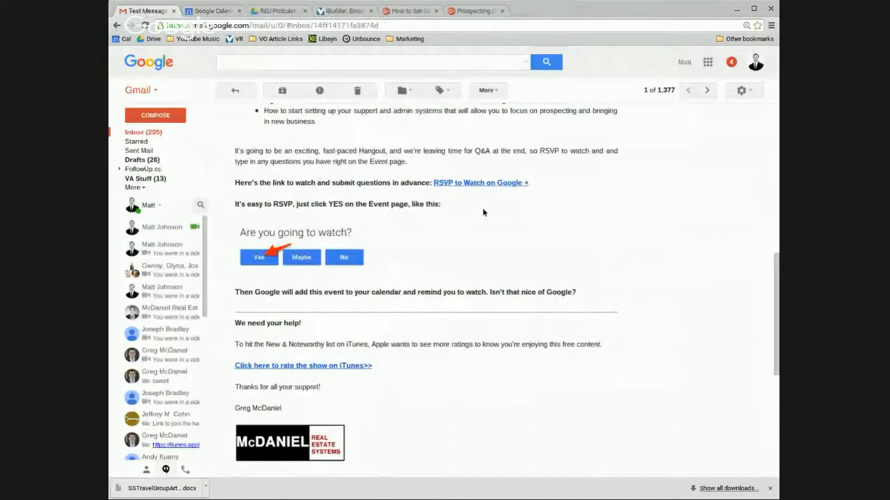
Test the message's iTunes rating link, look over the podcast page, close it, and check the email's footer.
scroll(519, 271, down, 2)
click(288, 264)
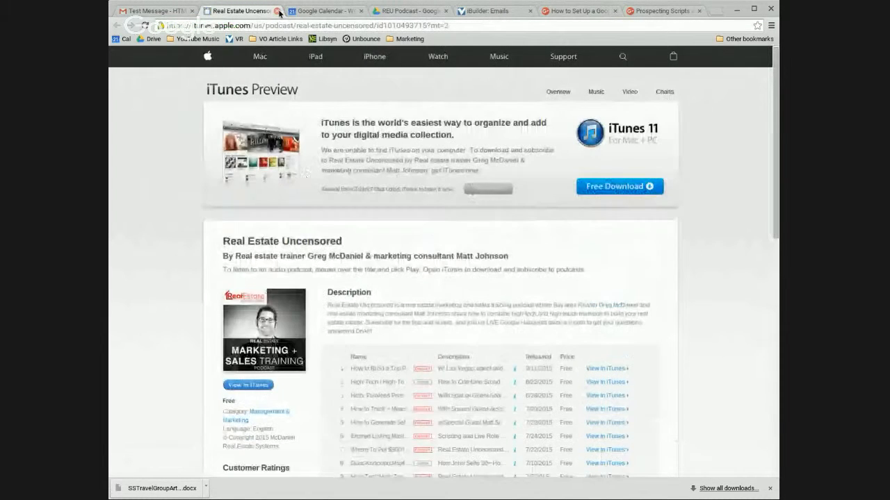
scroll(332, 245, down, 2)
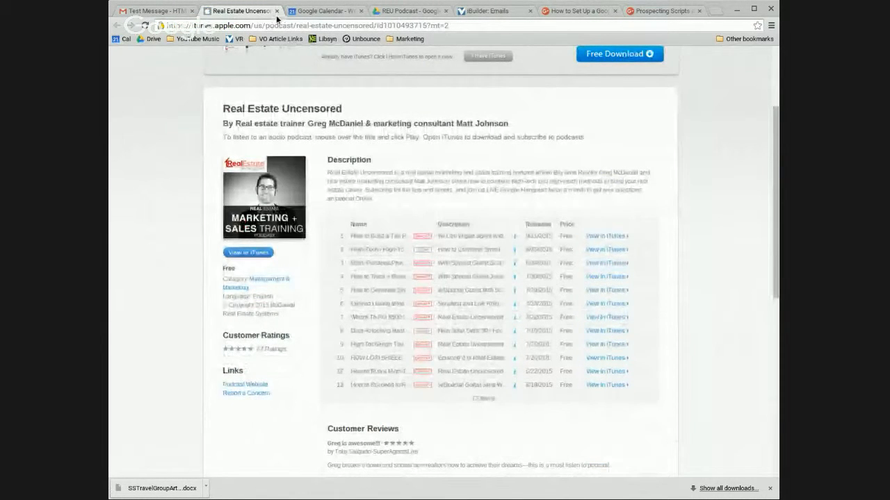
click(276, 14)
scroll(367, 333, down, 2)
scroll(361, 322, up, 1)
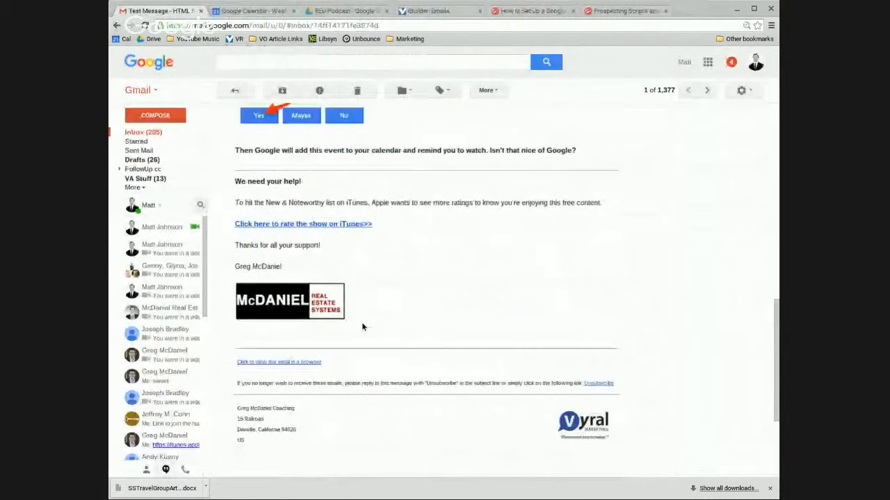
scroll(362, 326, up, 15)
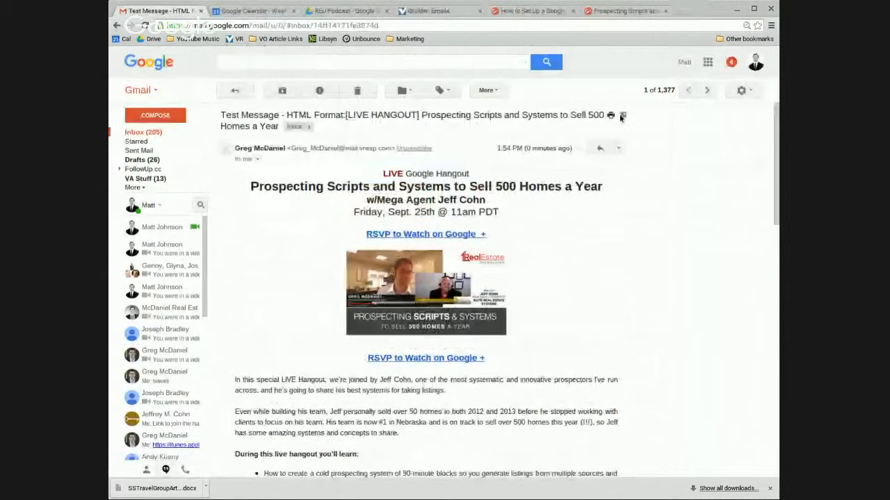
Open the text-format test message, test its first RSVP link, and review the content down to the footer.
click(707, 90)
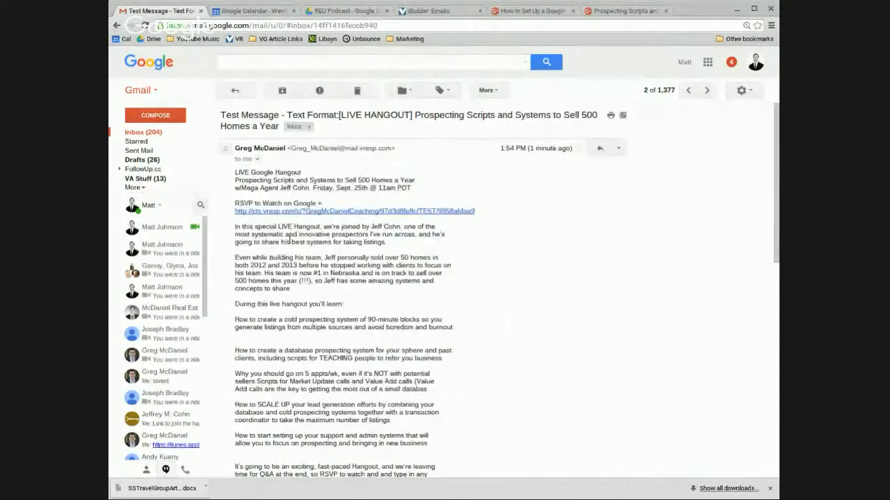
click(282, 210)
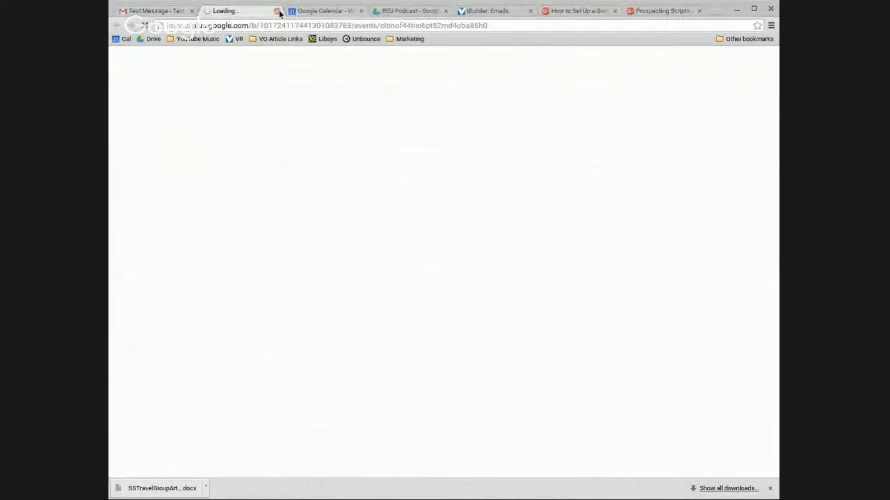
click(276, 11)
scroll(468, 241, down, 5)
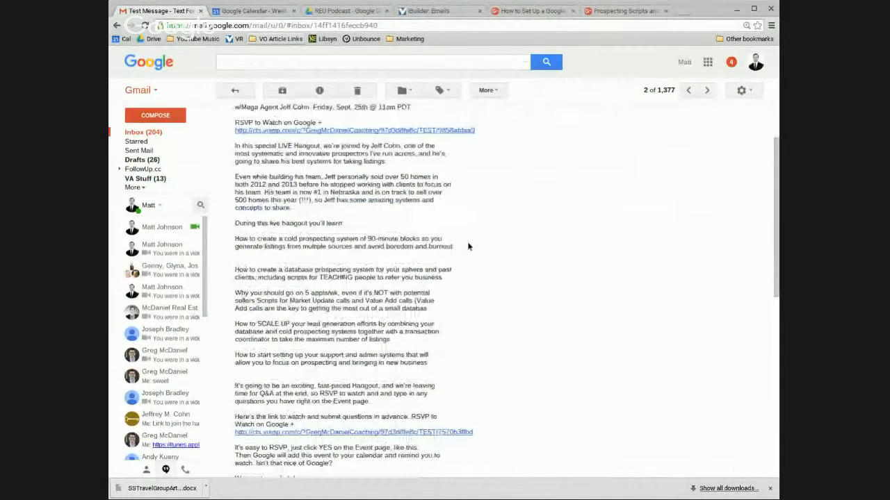
scroll(243, 214, down, 4)
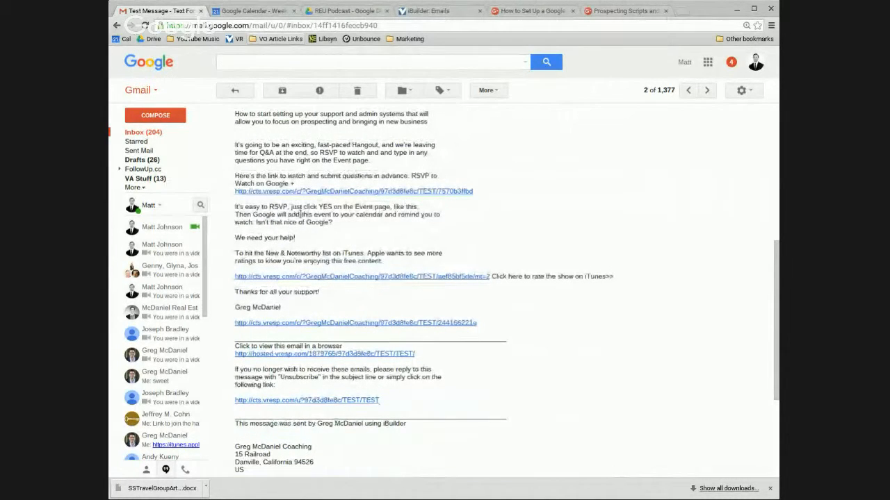
scroll(343, 239, up, 5)
scroll(344, 238, up, 4)
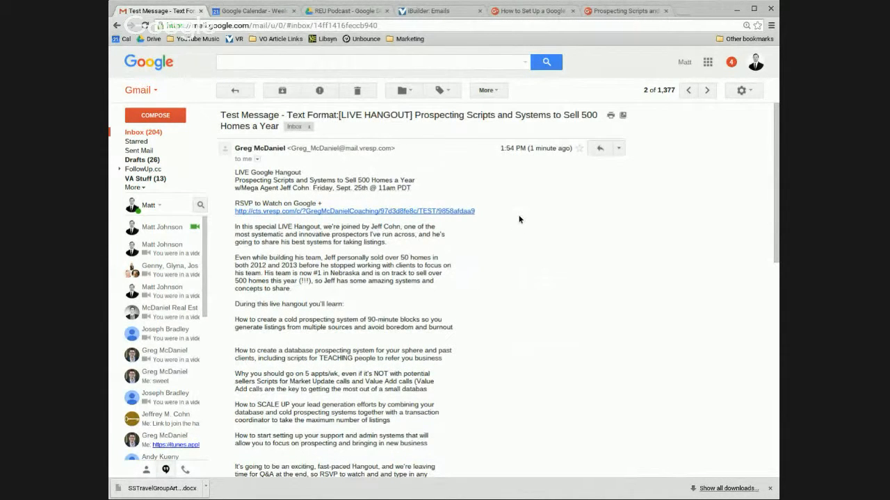
Recheck the text-format message's body and the blank line after its first list item, glancing at the calendar in between.
scroll(517, 213, down, 4)
scroll(516, 213, down, 4)
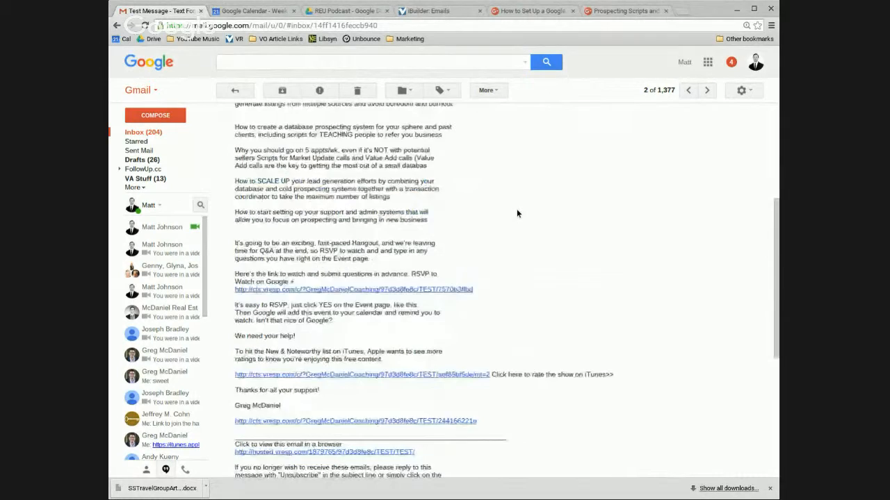
scroll(272, 338, up, 8)
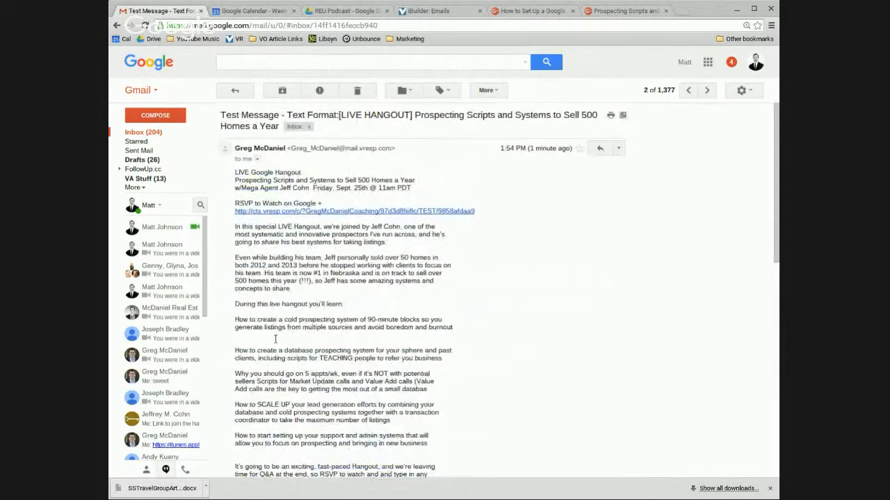
click(250, 11)
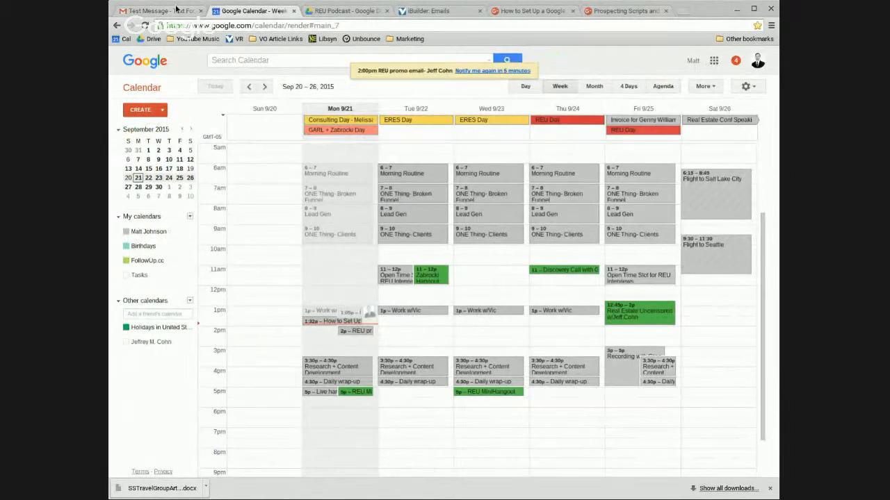
click(175, 11)
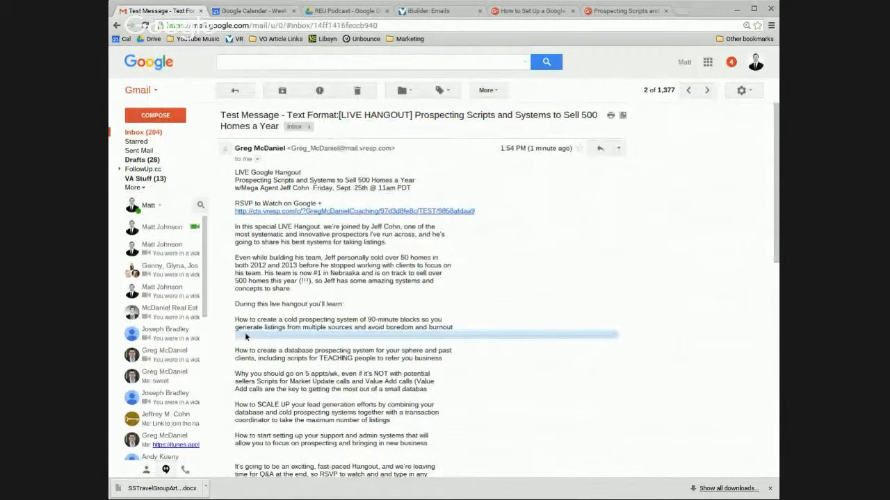
scroll(487, 283, down, 1)
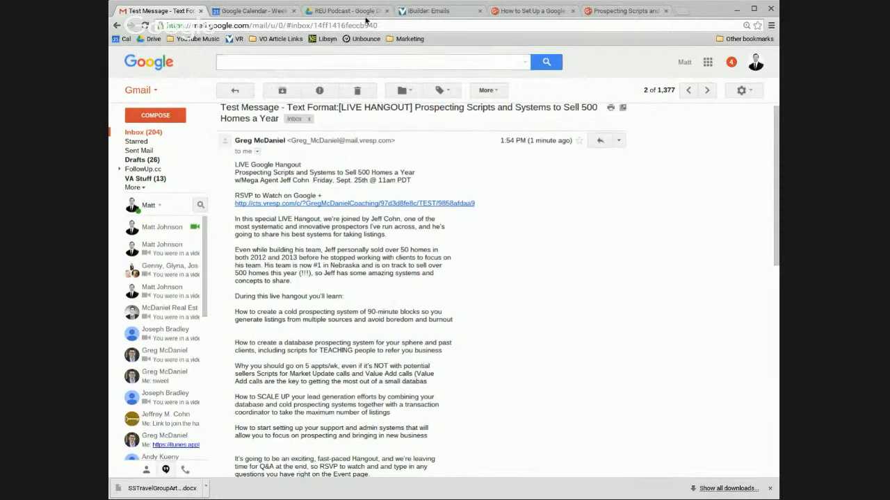
Switch to iBuilder to compare its text preview, look at the Google+ event page, and return to the text test message in Gmail.
click(431, 11)
scroll(171, 262, up, 4)
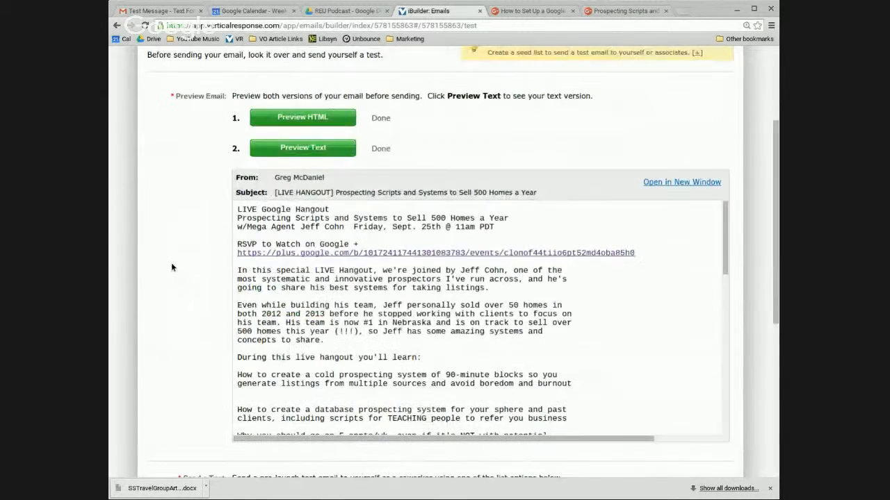
scroll(425, 171, up, 1)
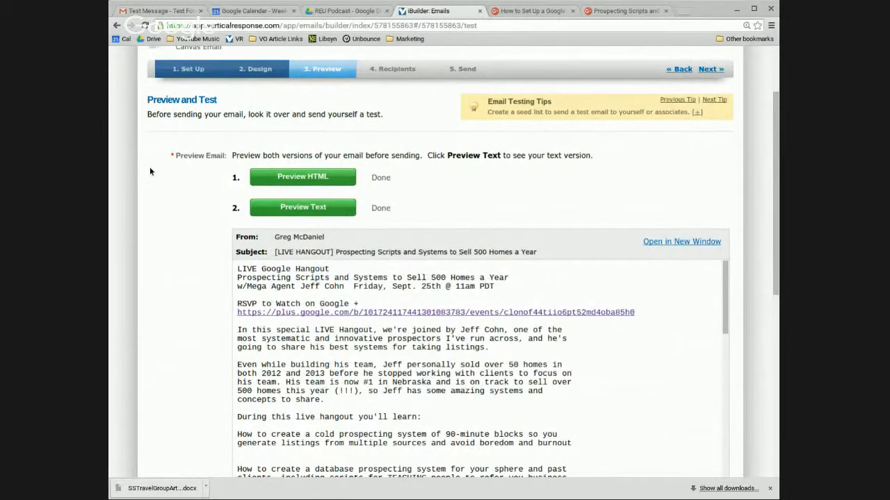
click(626, 10)
scroll(127, 233, down, 5)
scroll(126, 235, up, 5)
click(141, 11)
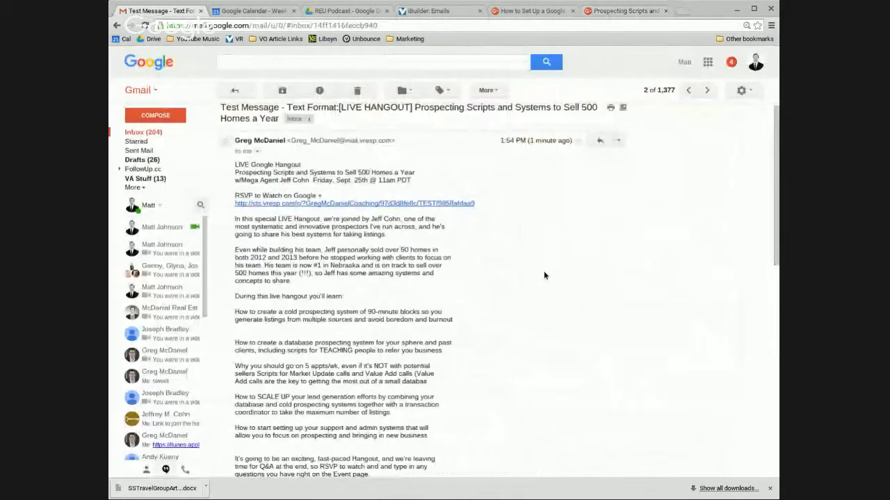
Switch back to iBuilder, go to the account home page, and open the Episode 019 Invite email for editing.
click(442, 11)
scroll(210, 246, up, 3)
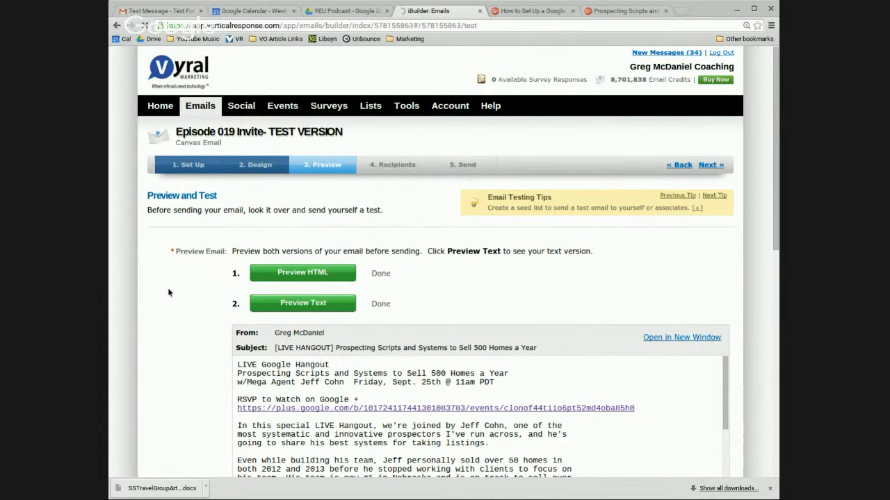
click(154, 109)
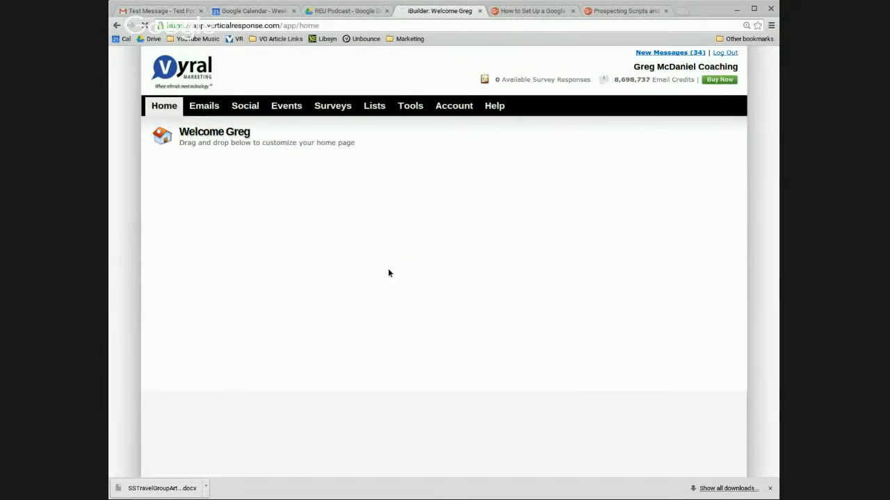
scroll(129, 276, down, 1)
click(195, 307)
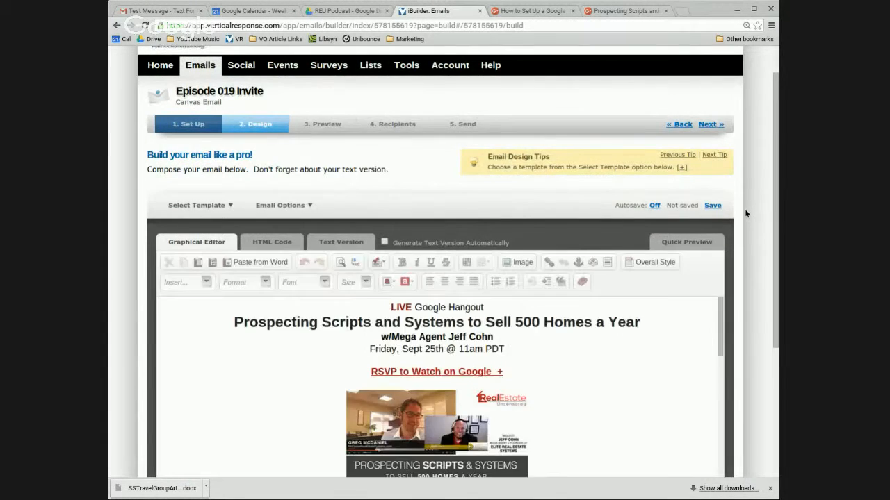
Review the Episode 019 Invite's graphical design and its text version, and return to the graphical editor.
scroll(744, 208, down, 2)
scroll(647, 276, down, 3)
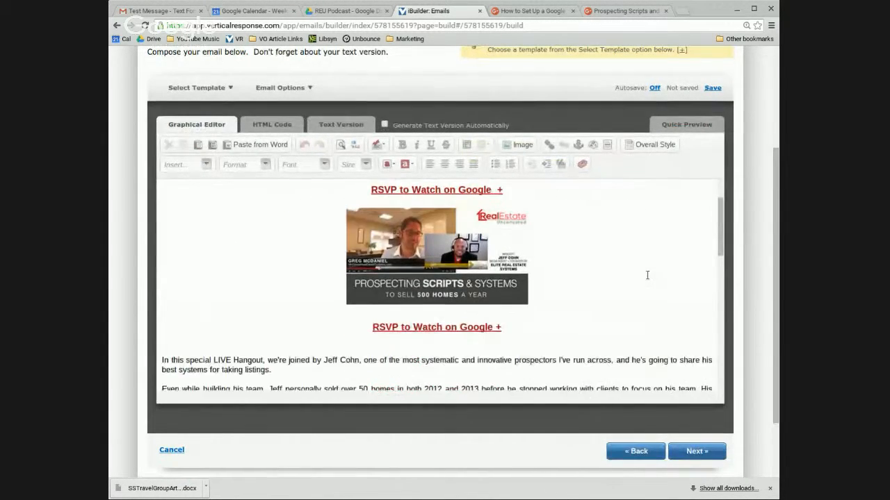
scroll(647, 276, down, 4)
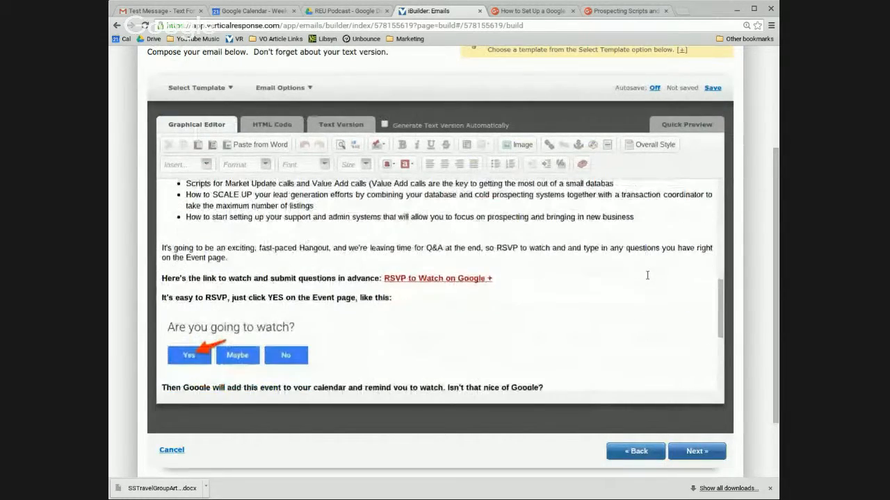
click(344, 126)
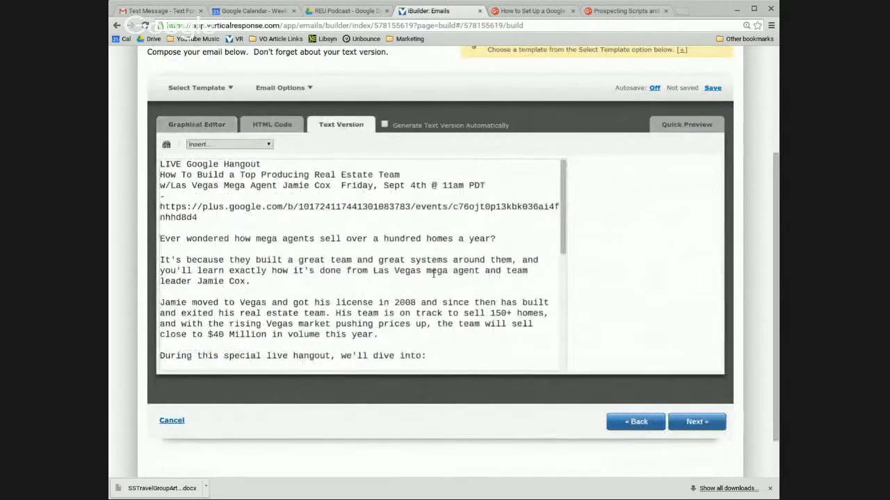
click(200, 126)
Leave the Episode 019 Invite, open Episode 019 Invite- TEST VERSION, and continue from its preview stage to recipient selection.
scroll(181, 118, up, 3)
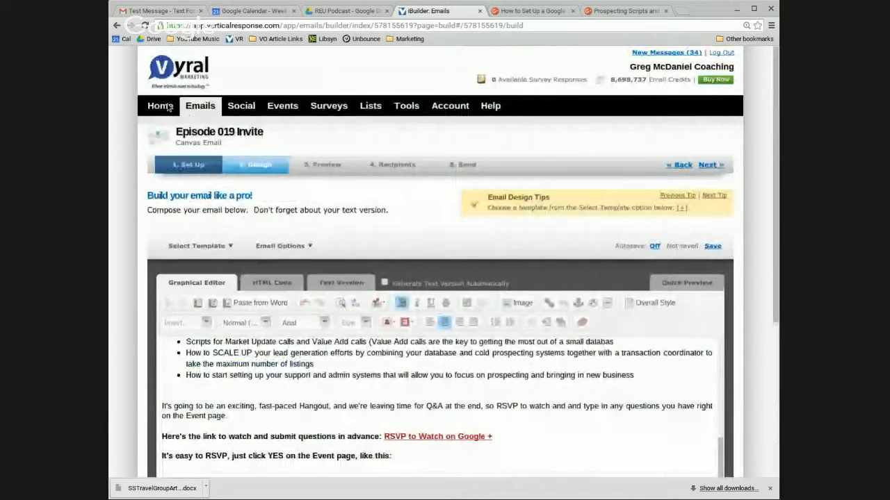
click(169, 108)
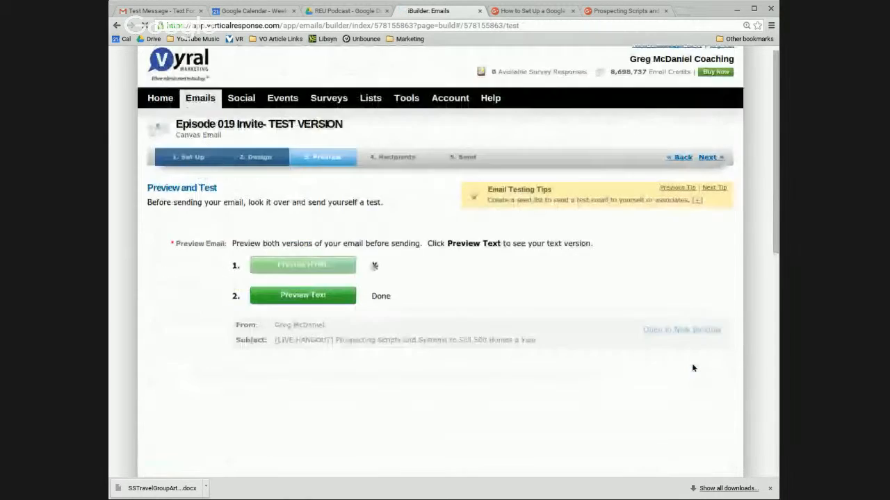
scroll(692, 368, down, 10)
click(697, 371)
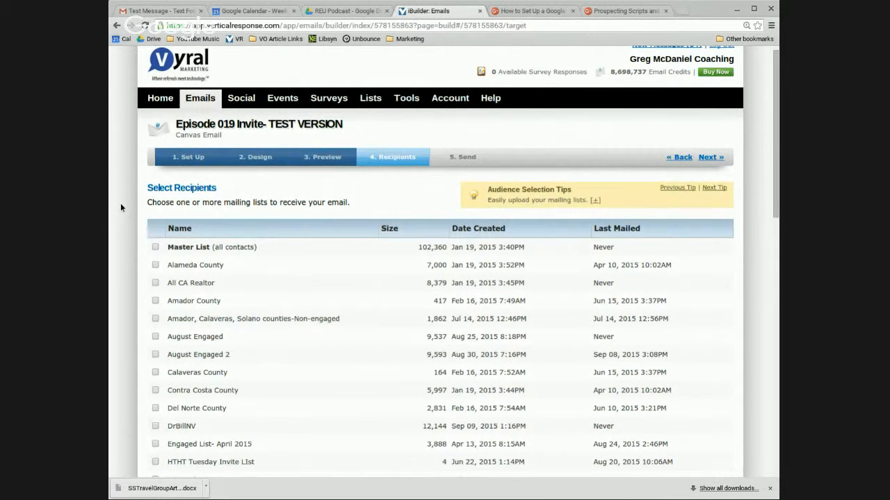
Choose the August Engaged 2 mailing list as the recipients of the test-version email.
scroll(120, 203, down, 1)
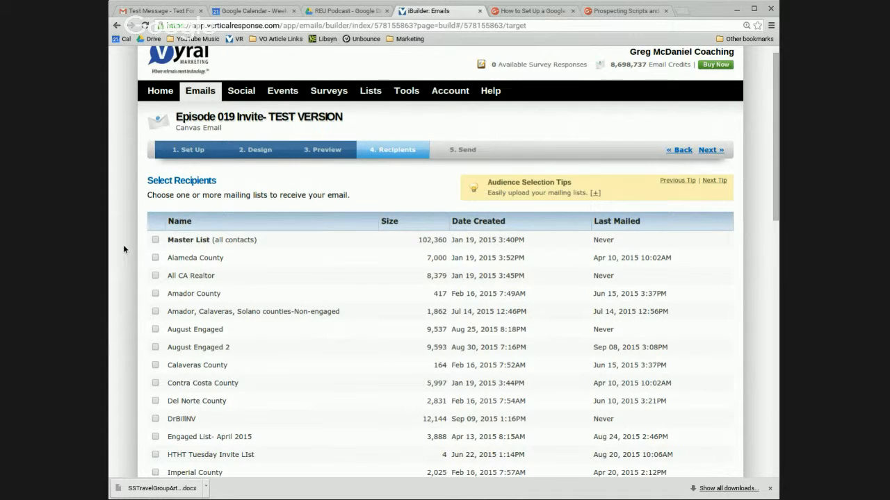
scroll(123, 245, down, 3)
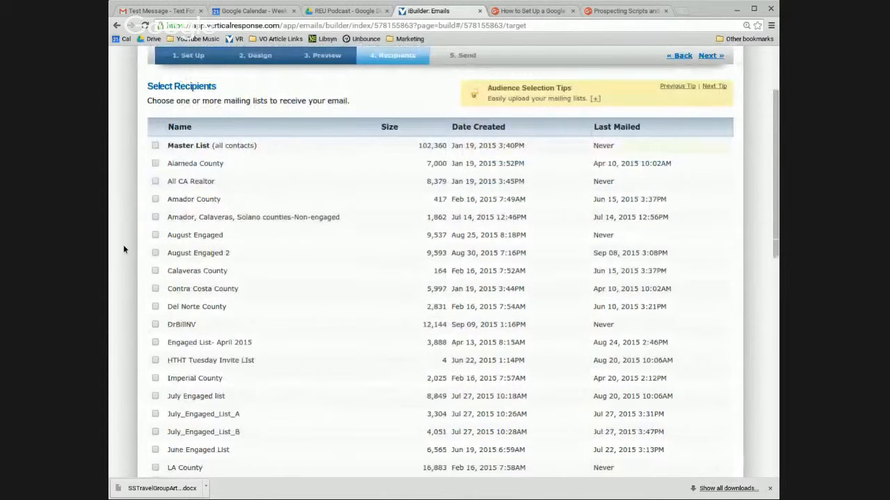
scroll(123, 244, down, 1)
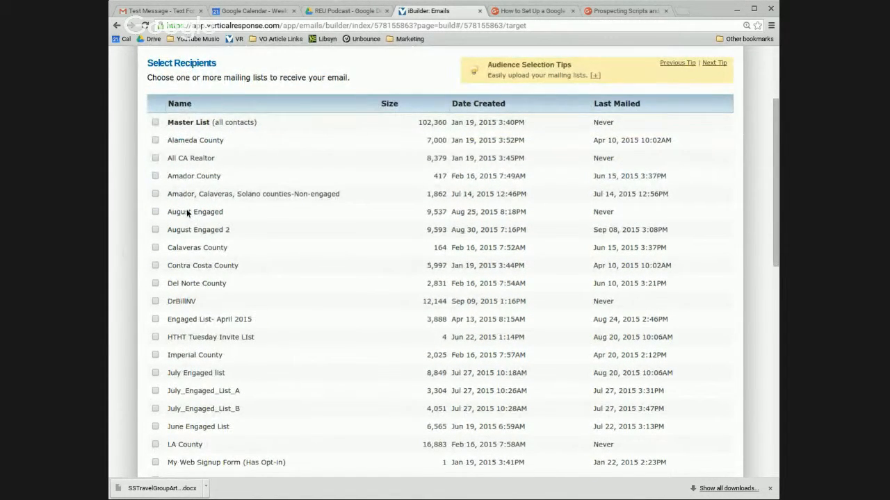
click(202, 229)
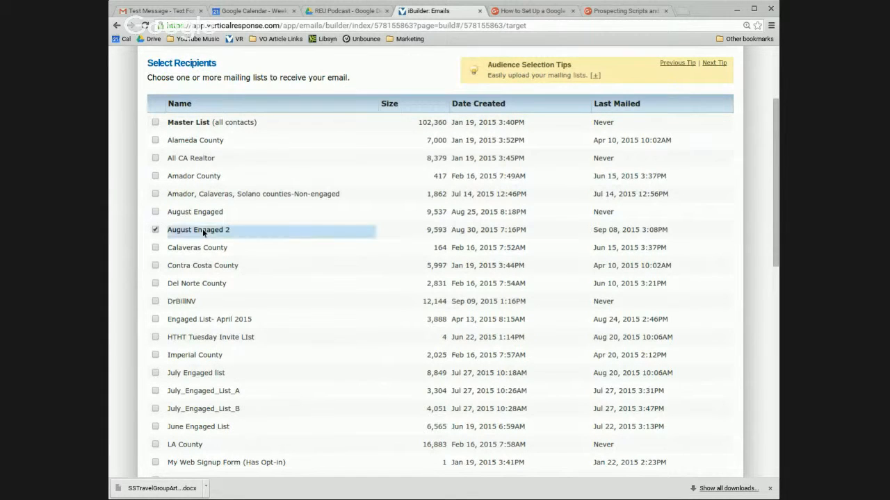
click(202, 230)
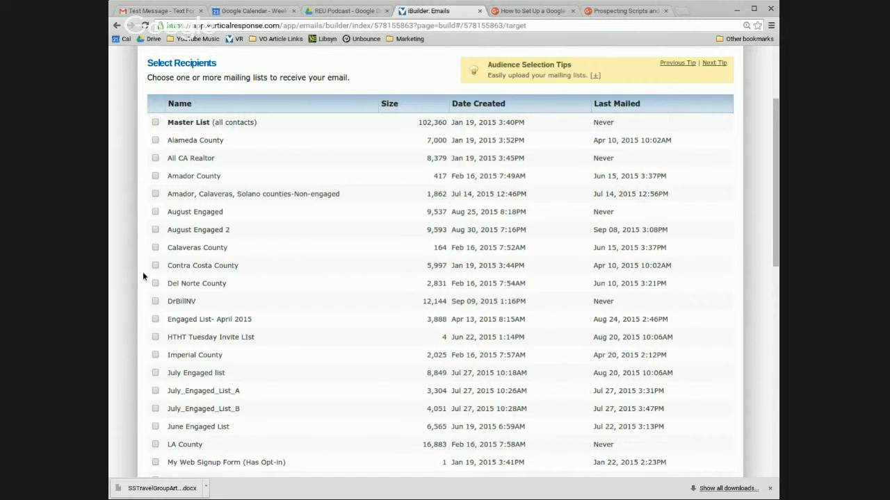
click(156, 230)
scroll(125, 230, down, 1)
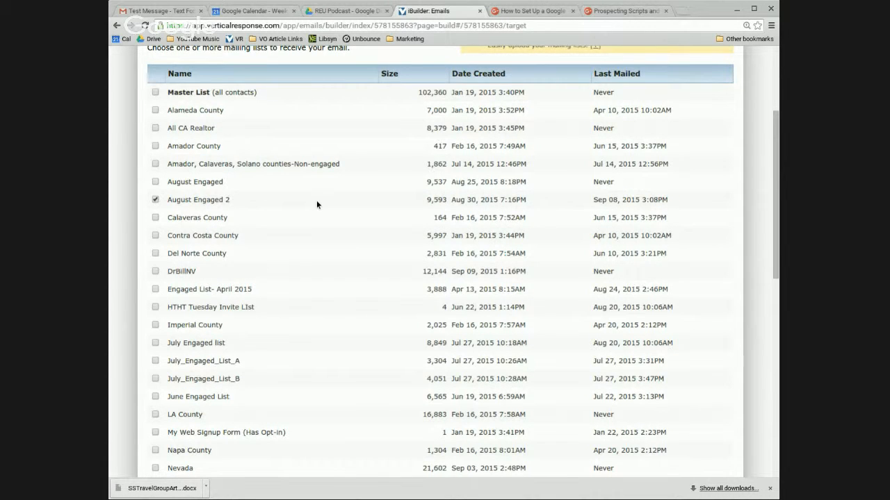
Review the available mailing lists, looking at August Engaged 2 and the numbered San Diego lists.
scroll(250, 233, down, 1)
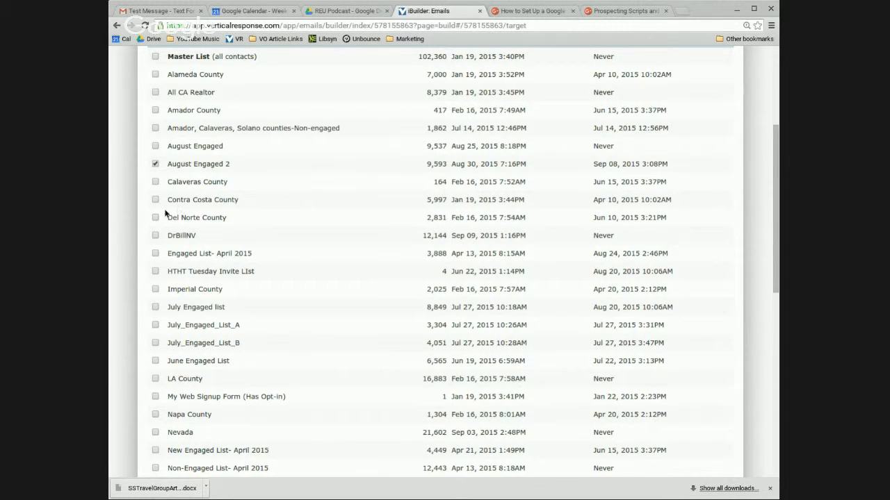
scroll(208, 208, up, 1)
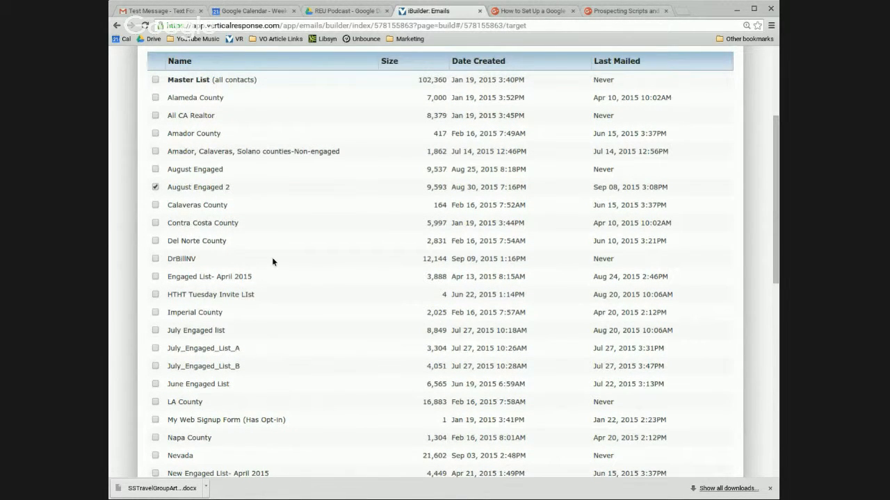
drag(171, 186, 229, 188)
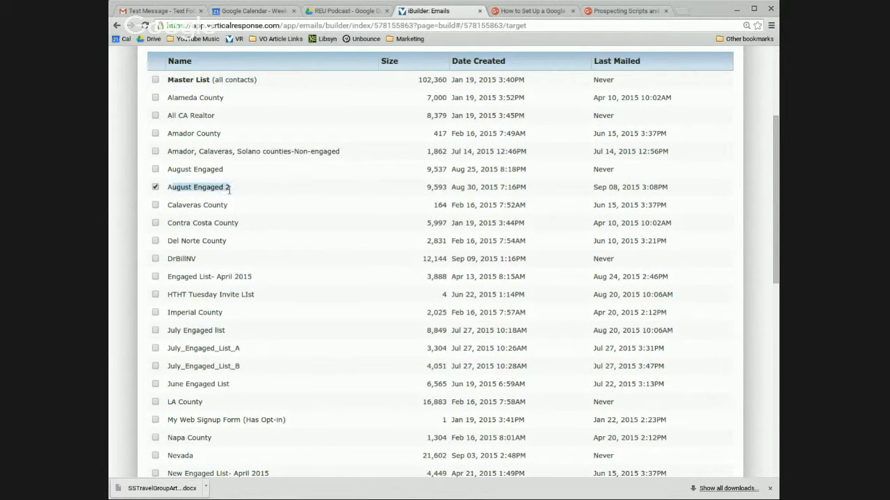
click(268, 214)
scroll(268, 216, down, 6)
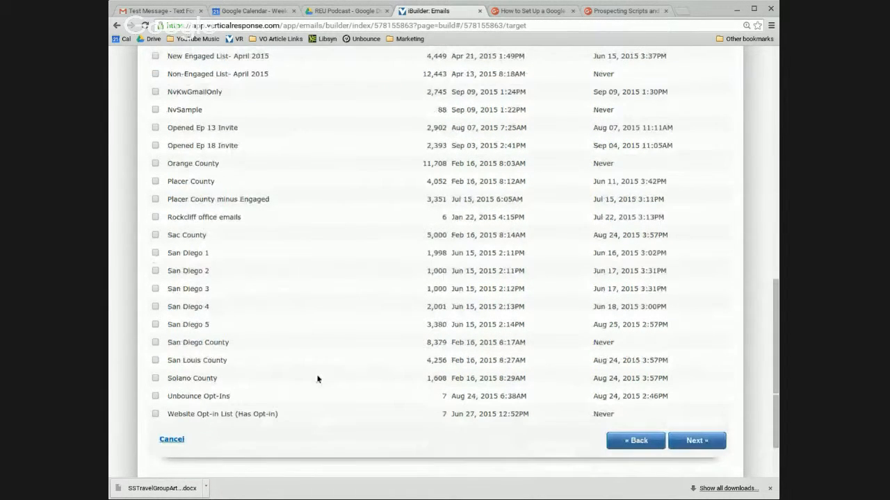
drag(171, 258, 221, 286)
drag(167, 306, 219, 306)
click(176, 307)
scroll(189, 276, up, 7)
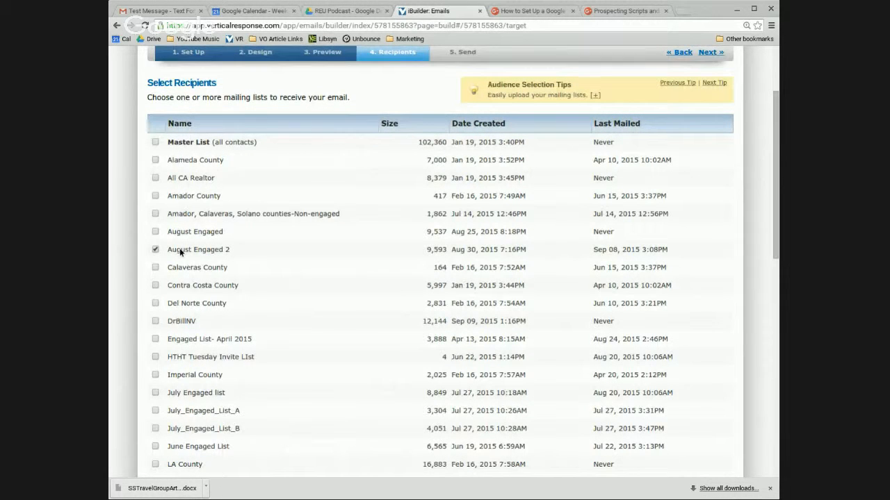
scroll(730, 241, down, 7)
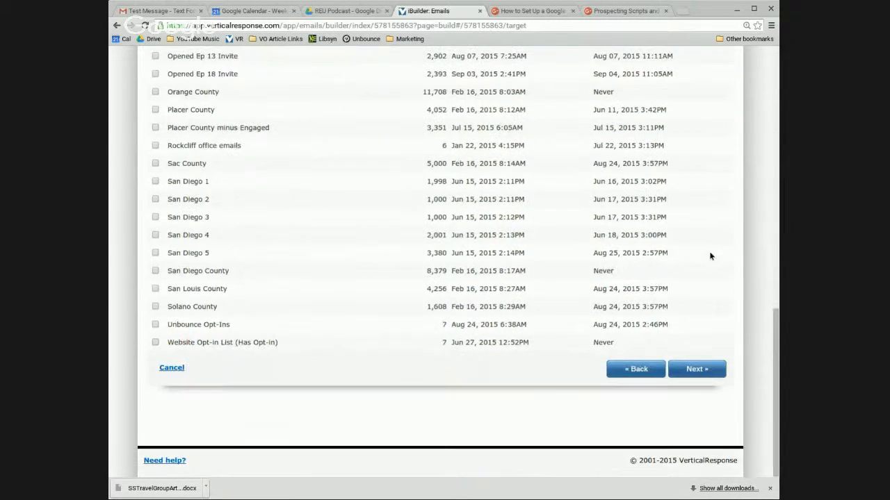
Continue to the send stage and set the send date to Sep 21, 2015 at 3:30 PM.
click(672, 367)
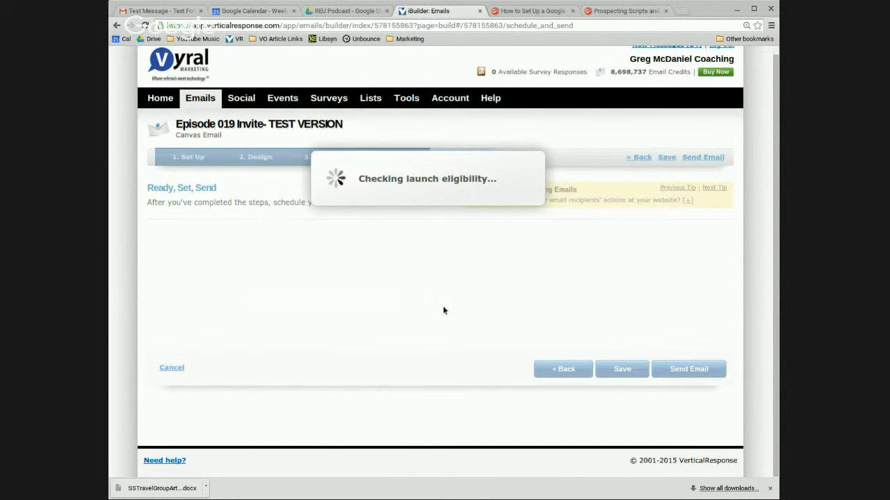
scroll(444, 297, down, 1)
click(360, 197)
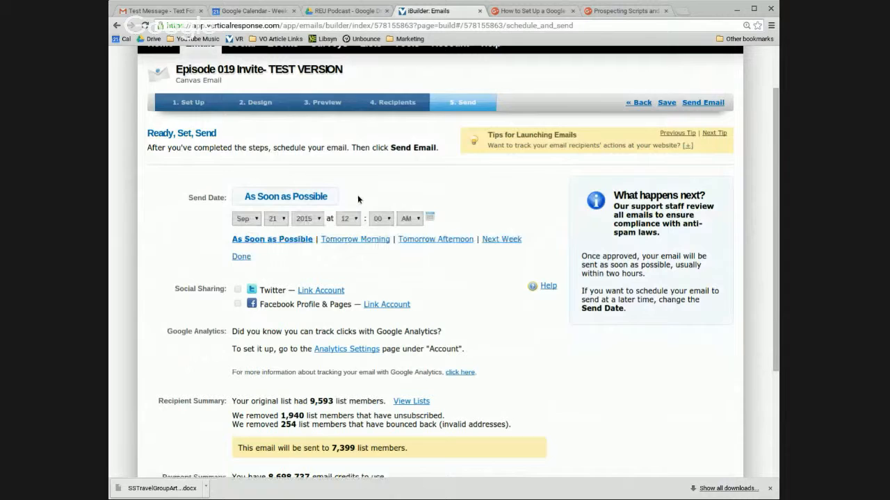
click(356, 219)
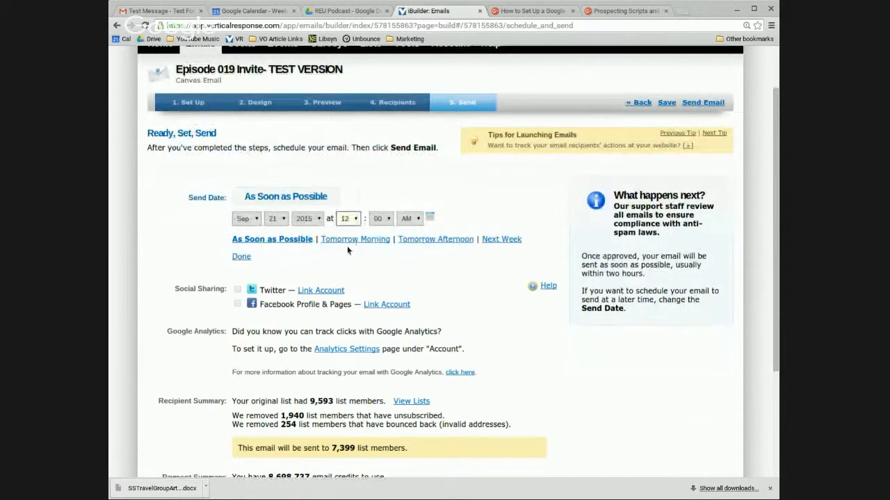
click(348, 249)
click(386, 219)
click(385, 275)
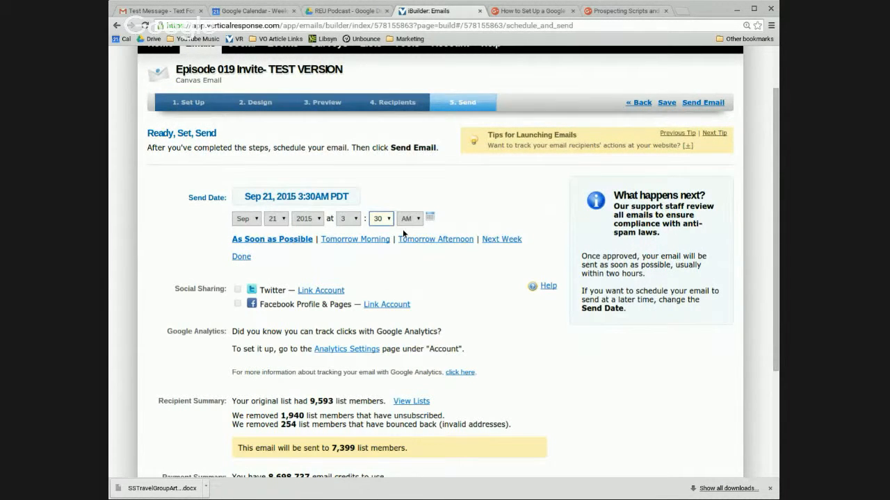
click(407, 222)
click(405, 240)
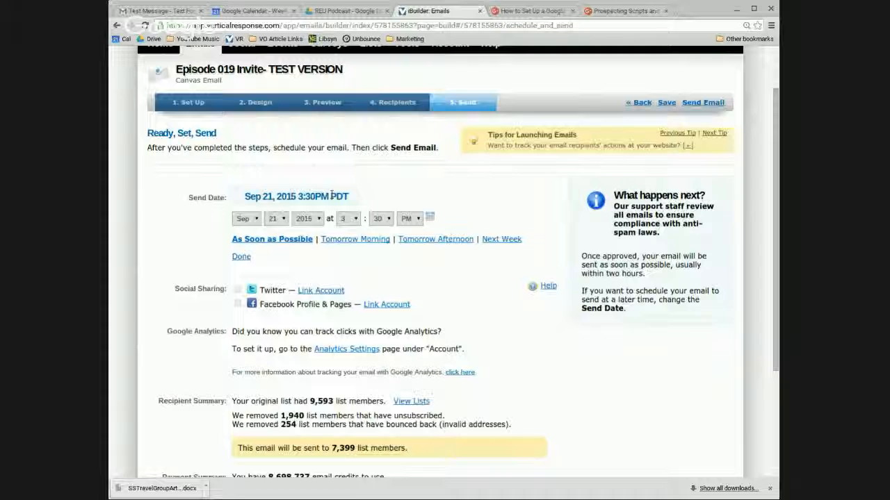
Check the send date's time zone and the recipient summary, submit the scheduled email, and return to the account home page.
drag(332, 196, 355, 196)
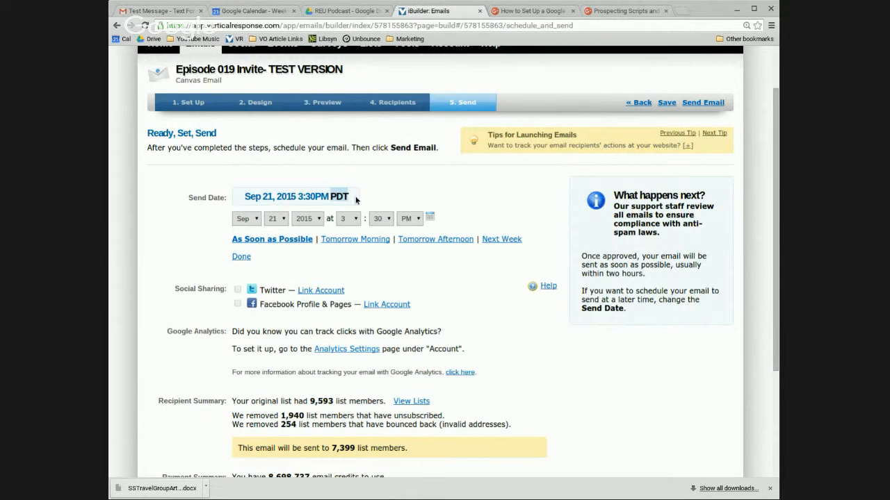
click(334, 195)
drag(333, 196, 396, 191)
click(396, 191)
scroll(564, 191, down, 2)
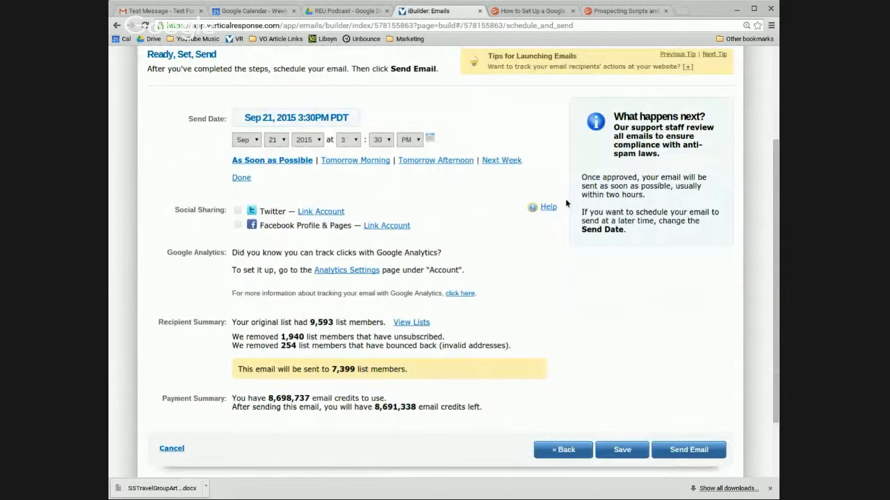
click(685, 449)
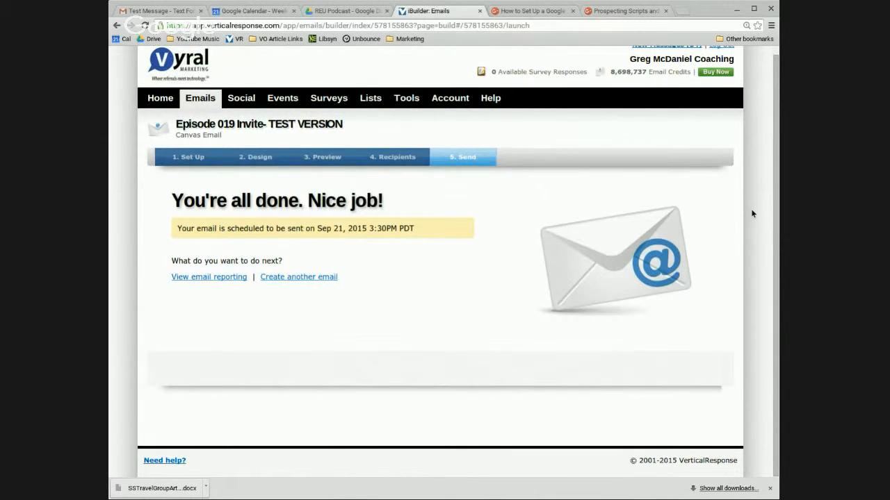
click(157, 101)
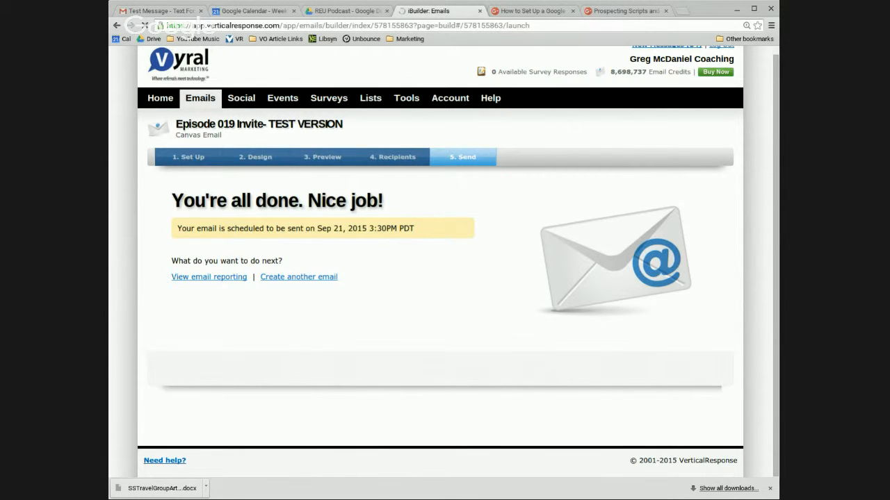